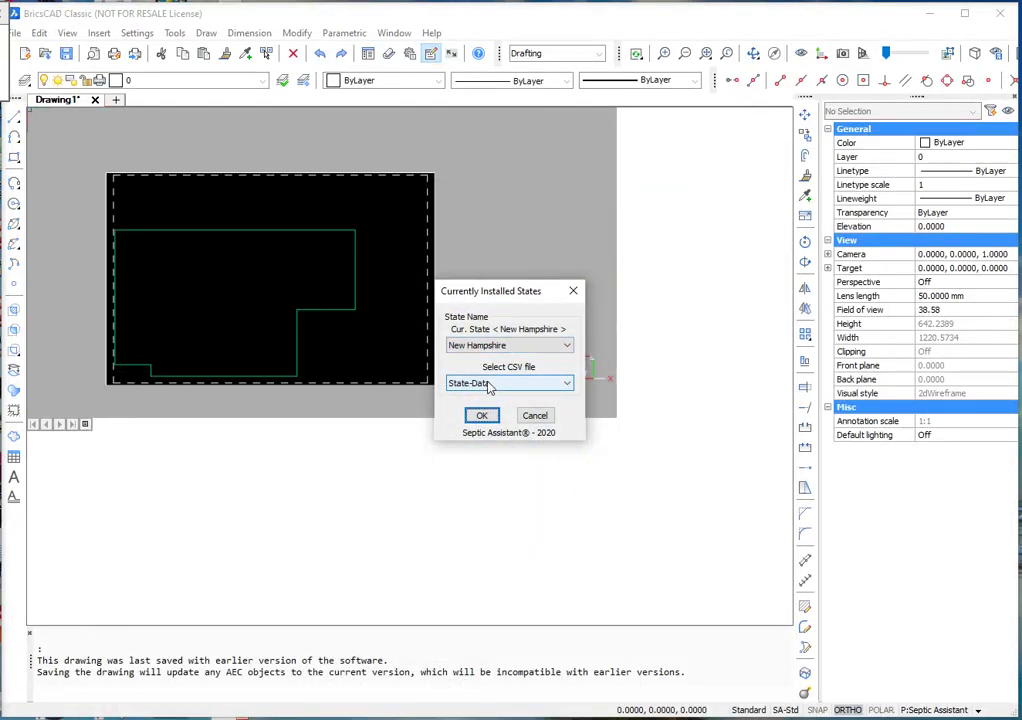
- Keep New Hampshire with the State-Data file and load the Septic Assistant tools
{"action": "left_click", "coordinate": [481, 417]}
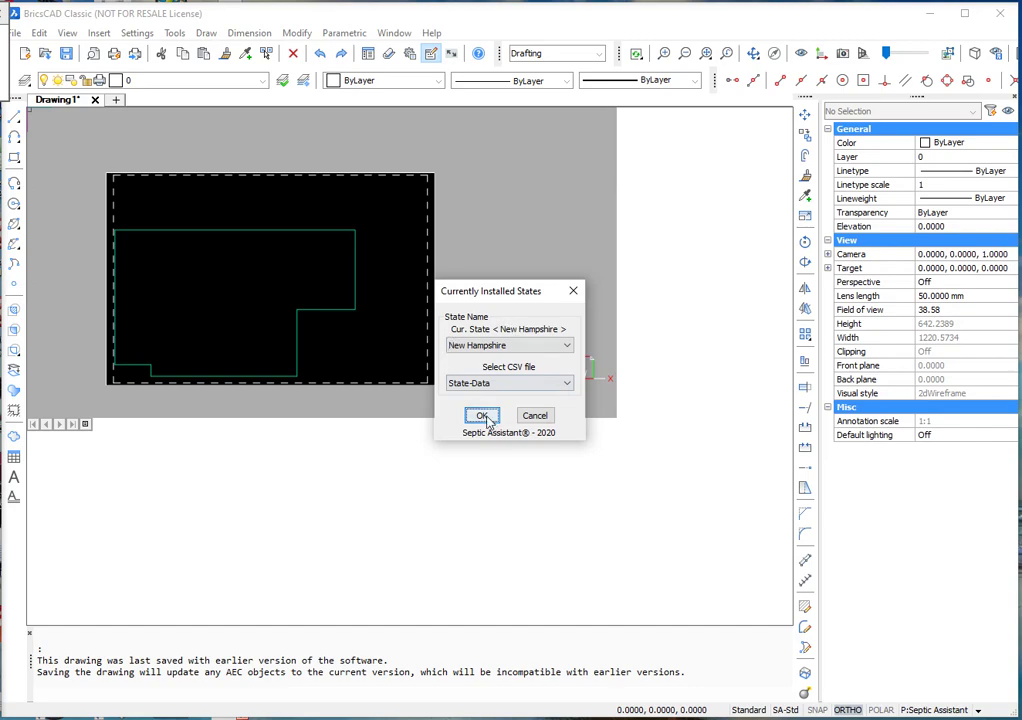
{"action": "left_click", "coordinate": [482, 416]}
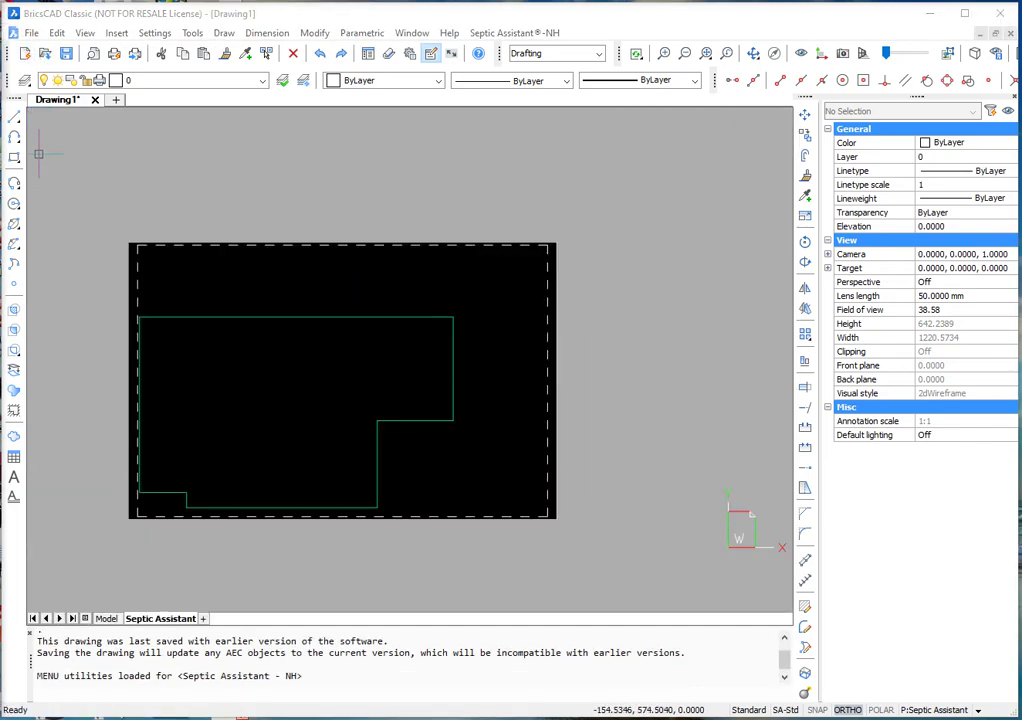
{"action": "left_click", "coordinate": [32, 33]}
{"action": "mouse_move", "coordinate": [80, 100]}
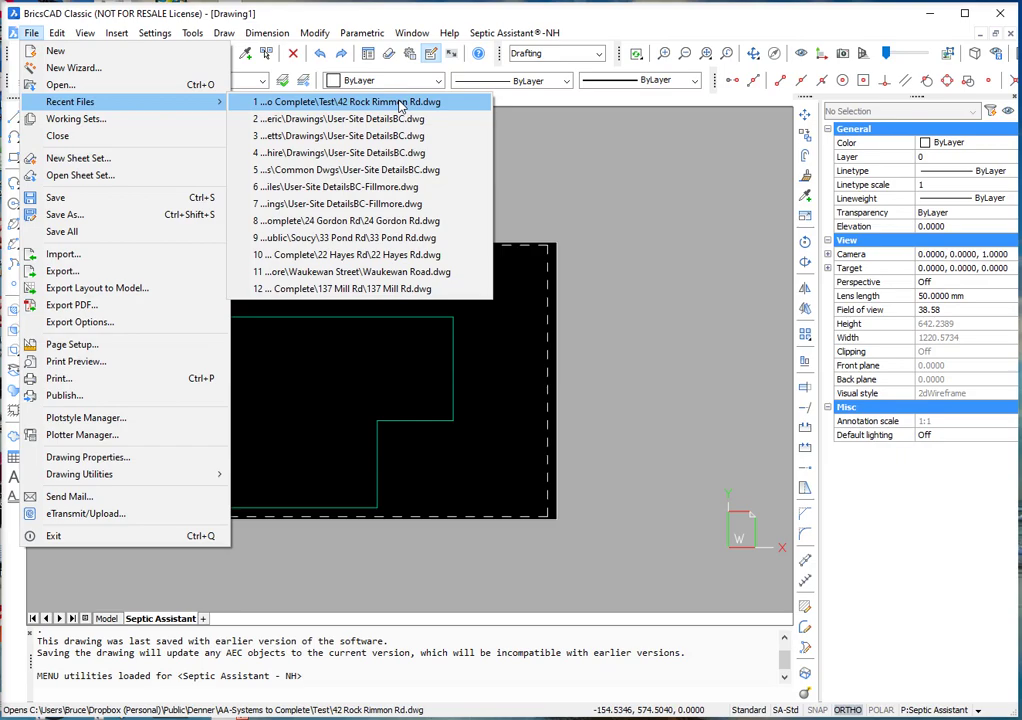
{"action": "left_click", "coordinate": [400, 103]}
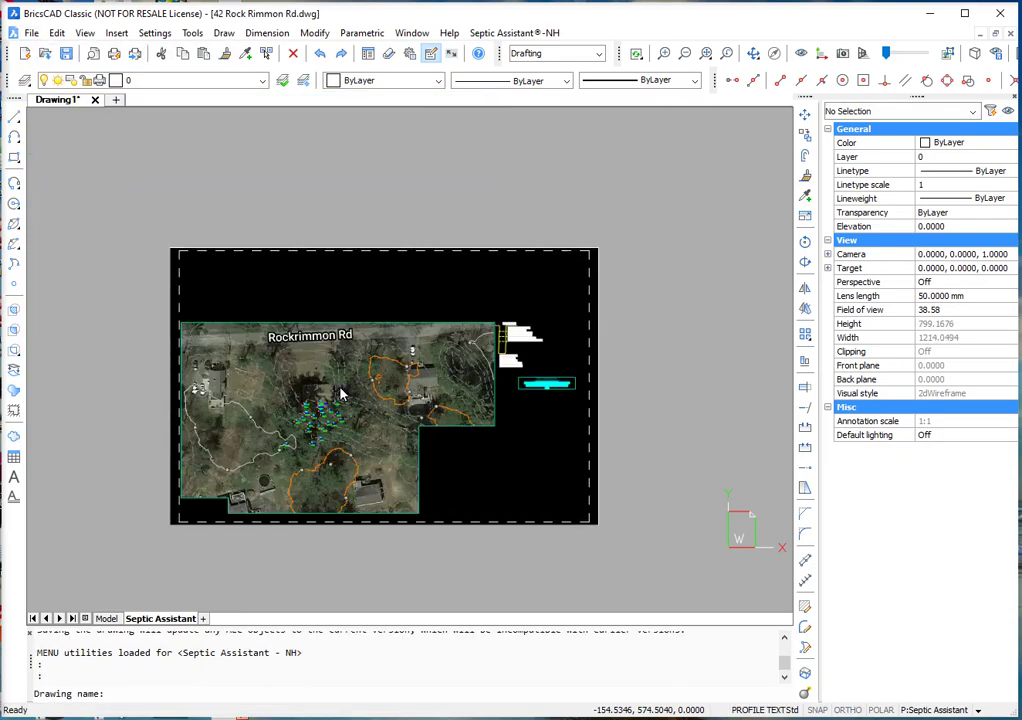
- Initialise Septic Assistant with the State-Data - Fillmore file
{"action": "left_click", "coordinate": [527, 383]}
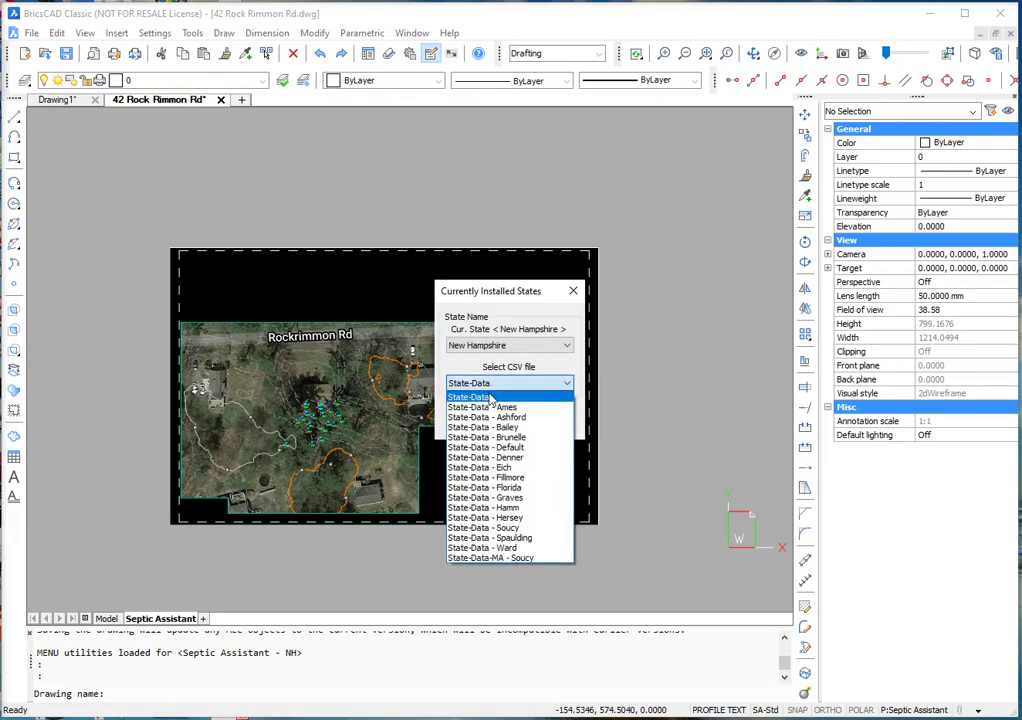
{"action": "left_click", "coordinate": [490, 477]}
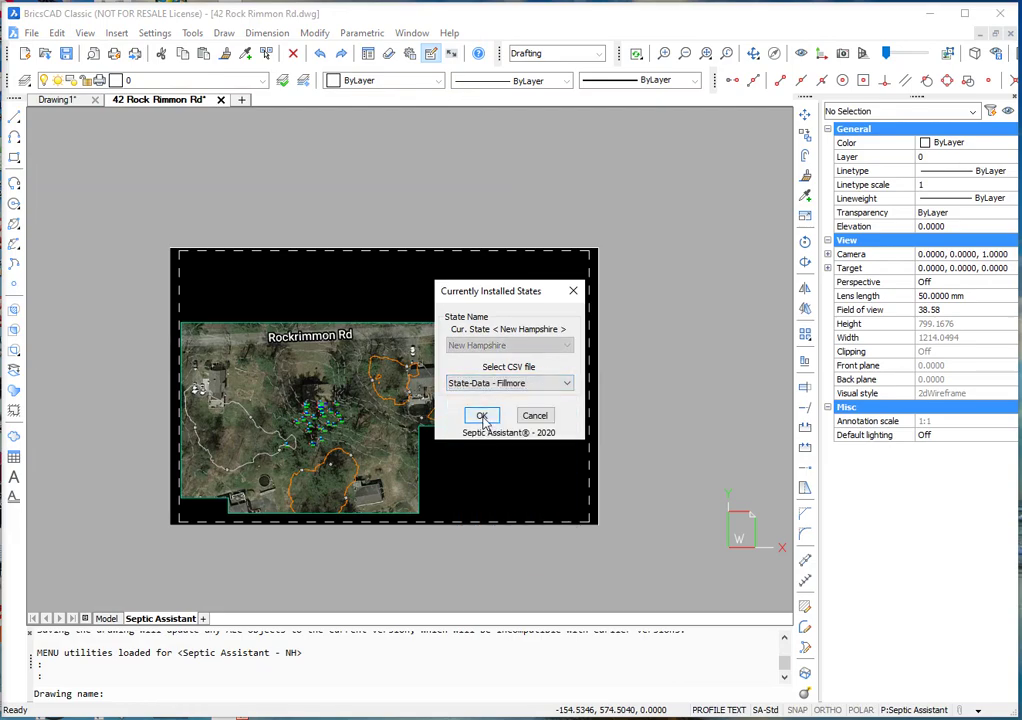
{"action": "left_click", "coordinate": [481, 416]}
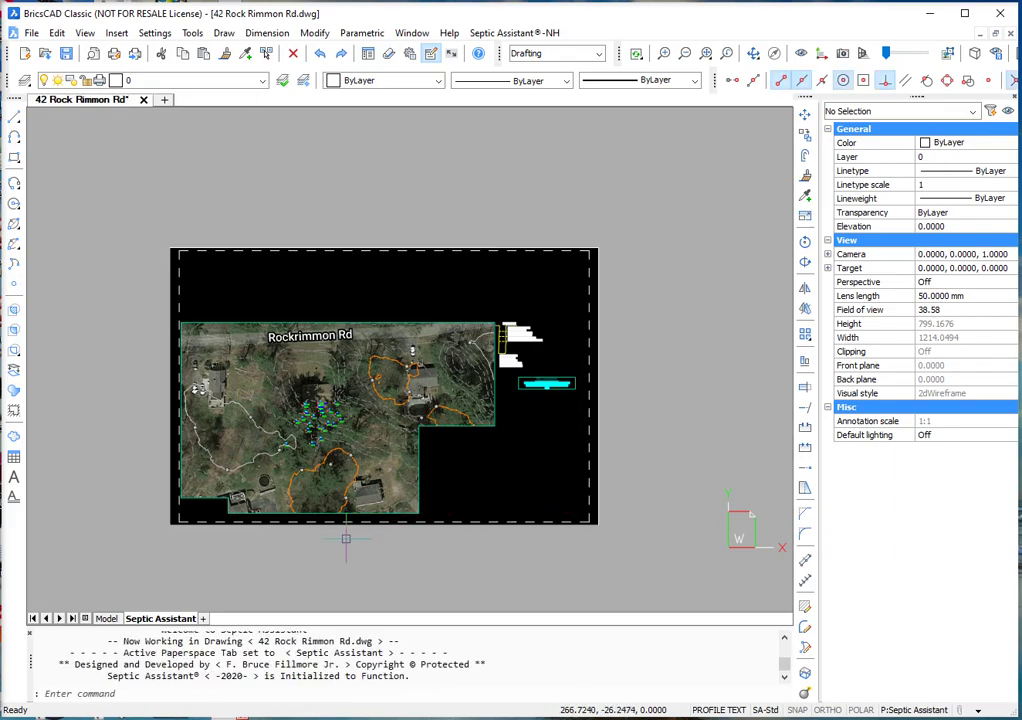
- Start a single-level LDG-pipe EDA design, pick the EDA location, and dismiss the insufficient field data warning
{"action": "left_click", "coordinate": [532, 38]}
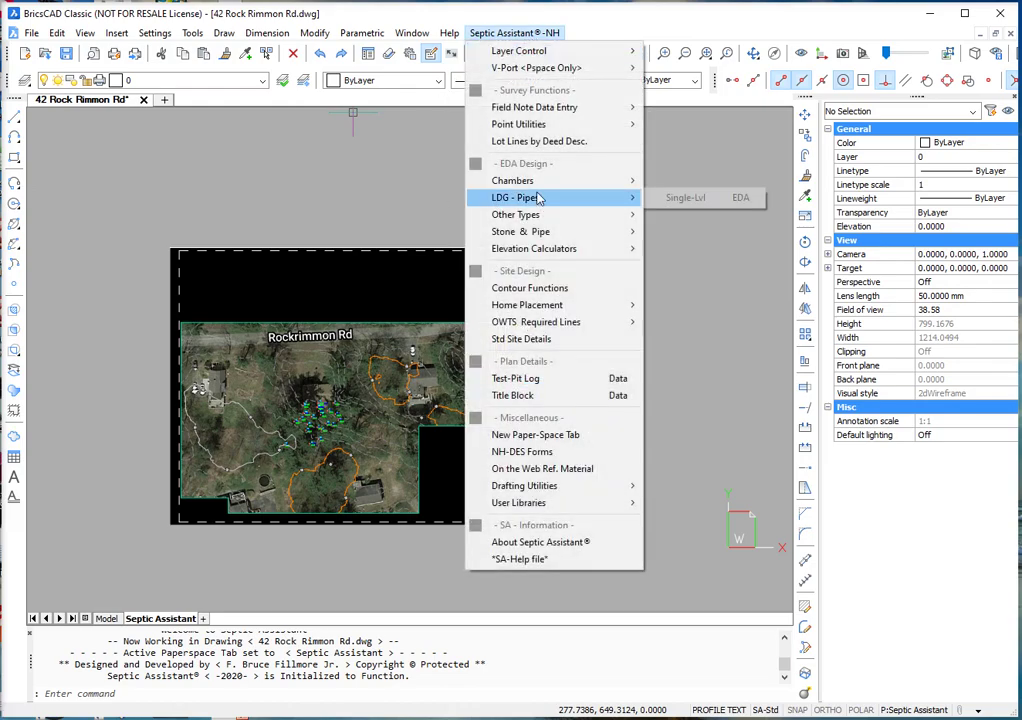
{"action": "mouse_move", "coordinate": [530, 198]}
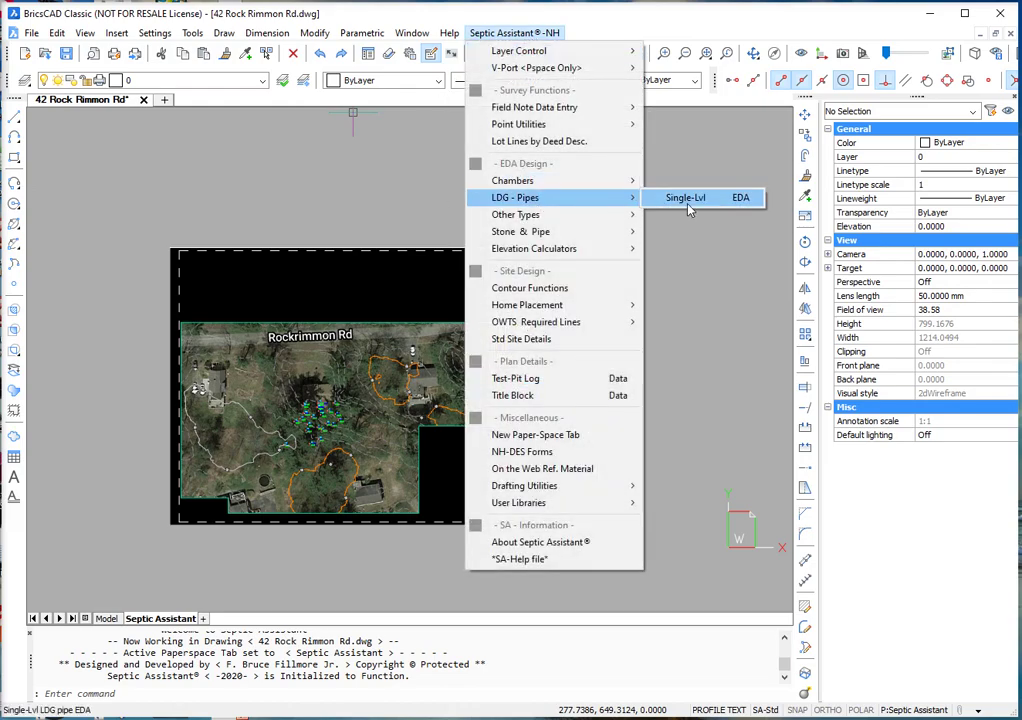
{"action": "left_click", "coordinate": [700, 198]}
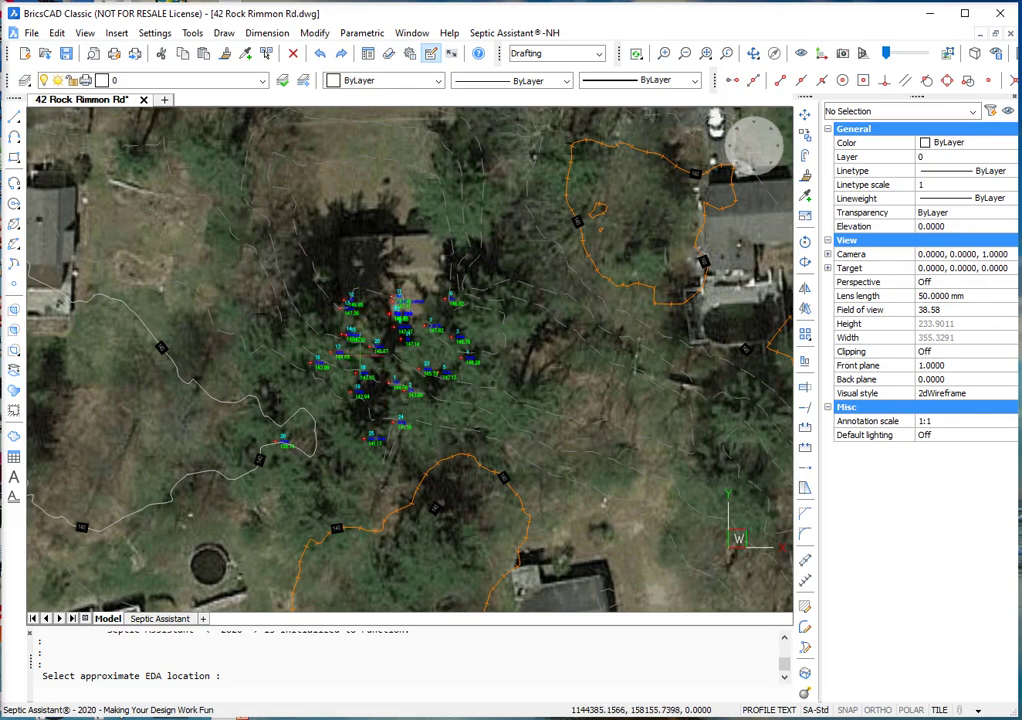
{"action": "left_click", "coordinate": [363, 364]}
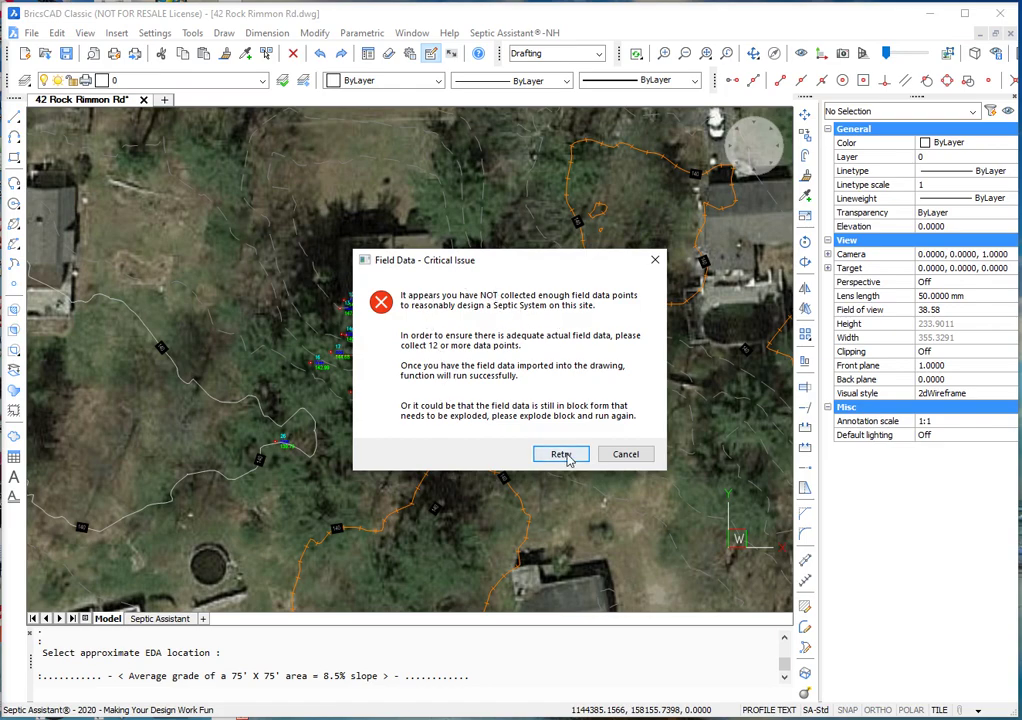
{"action": "left_click", "coordinate": [628, 456]}
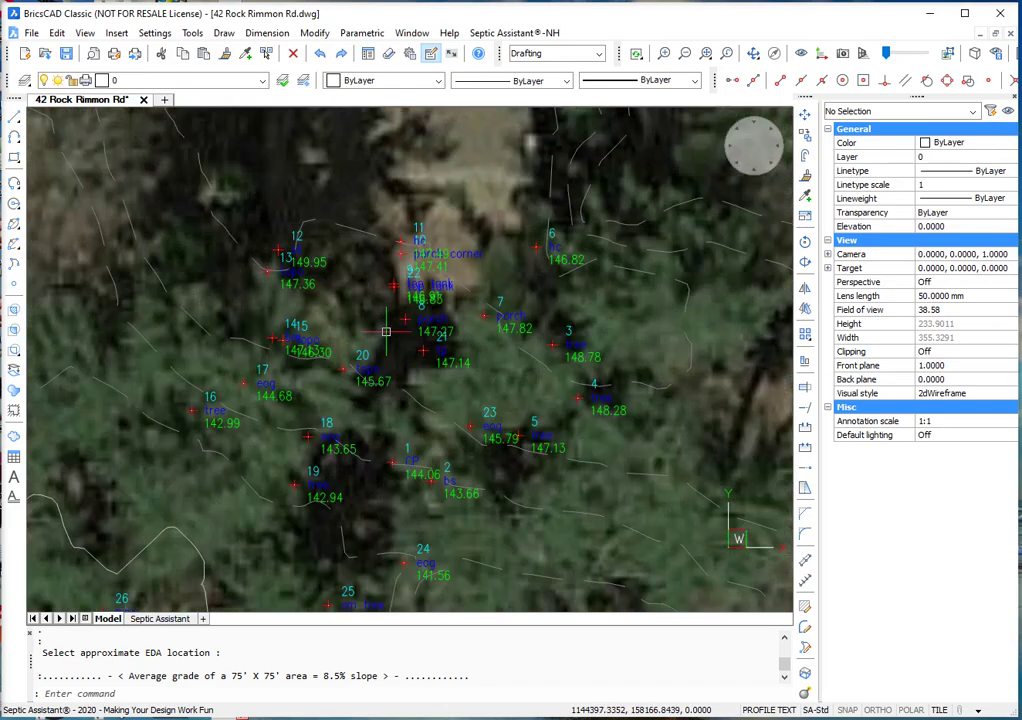
- Explode the field-data block into individual survey points
{"action": "scroll", "coordinate": [424, 290], "scroll_direction": "up", "scroll_amount": 4}
{"action": "left_click", "coordinate": [424, 290]}
{"action": "left_click", "coordinate": [805, 695]}
{"action": "scroll", "coordinate": [282, 383], "scroll_direction": "down", "scroll_amount": 2}
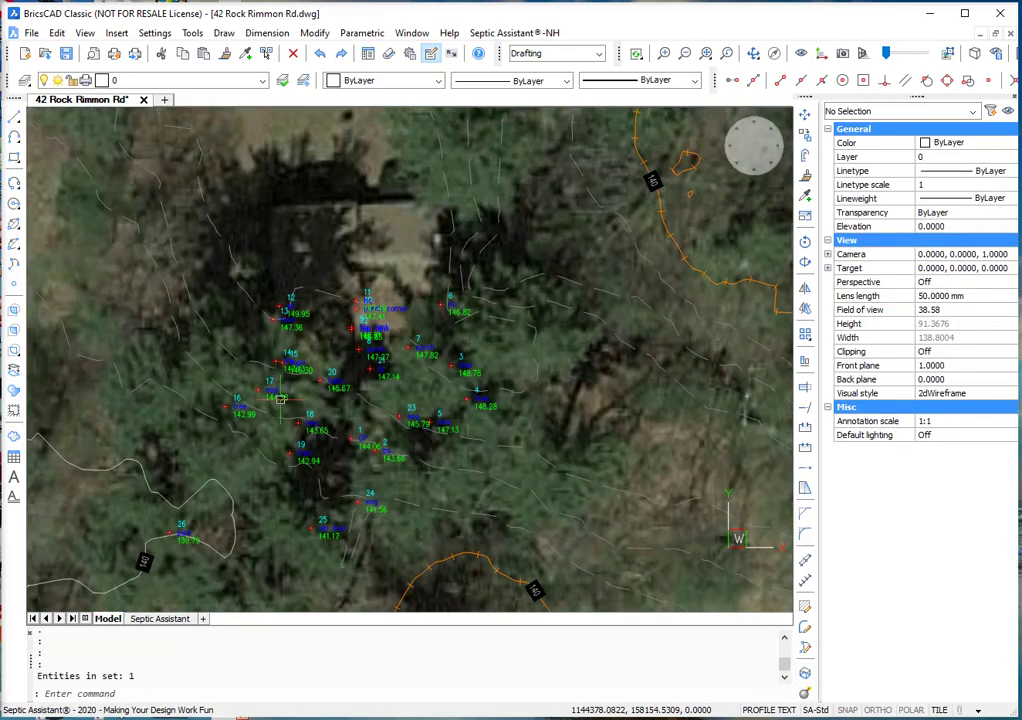
- Rerun the single-level LDG-pipe design and pick the EDA location among the points, giving 8.6% grade
{"action": "left_click", "coordinate": [522, 33]}
{"action": "mouse_move", "coordinate": [623, 198]}
{"action": "left_click", "coordinate": [665, 198]}
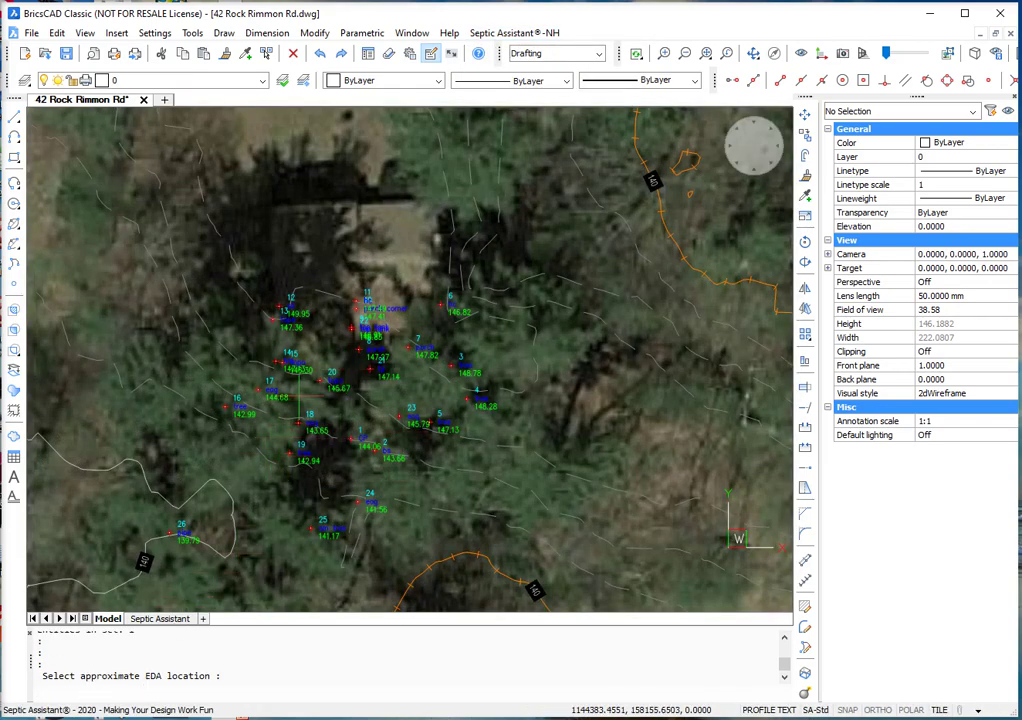
{"action": "left_click", "coordinate": [317, 411]}
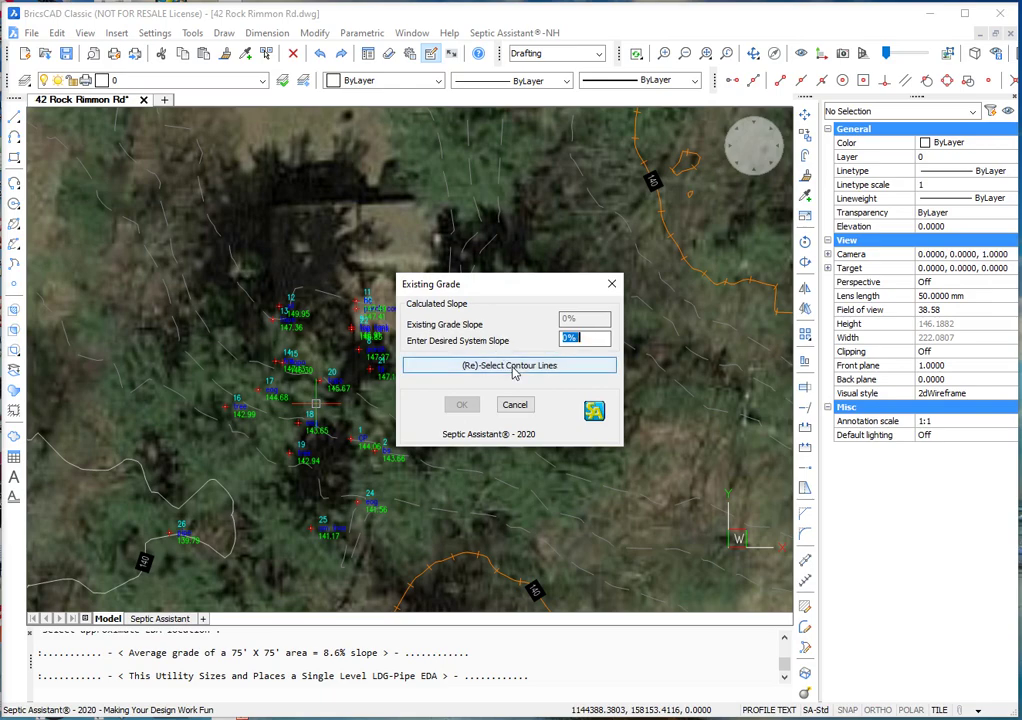
- Re-select two points in the proposed EDA area for a 20% grade, then enter desired slope 0
{"action": "left_click", "coordinate": [513, 367]}
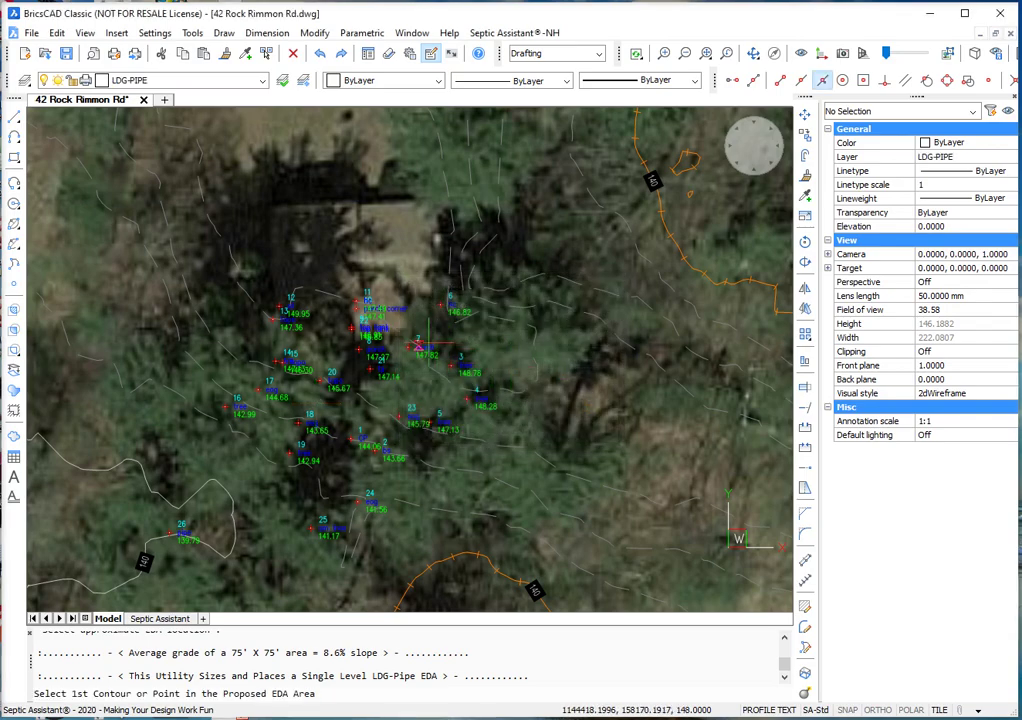
{"action": "left_click", "coordinate": [259, 363]}
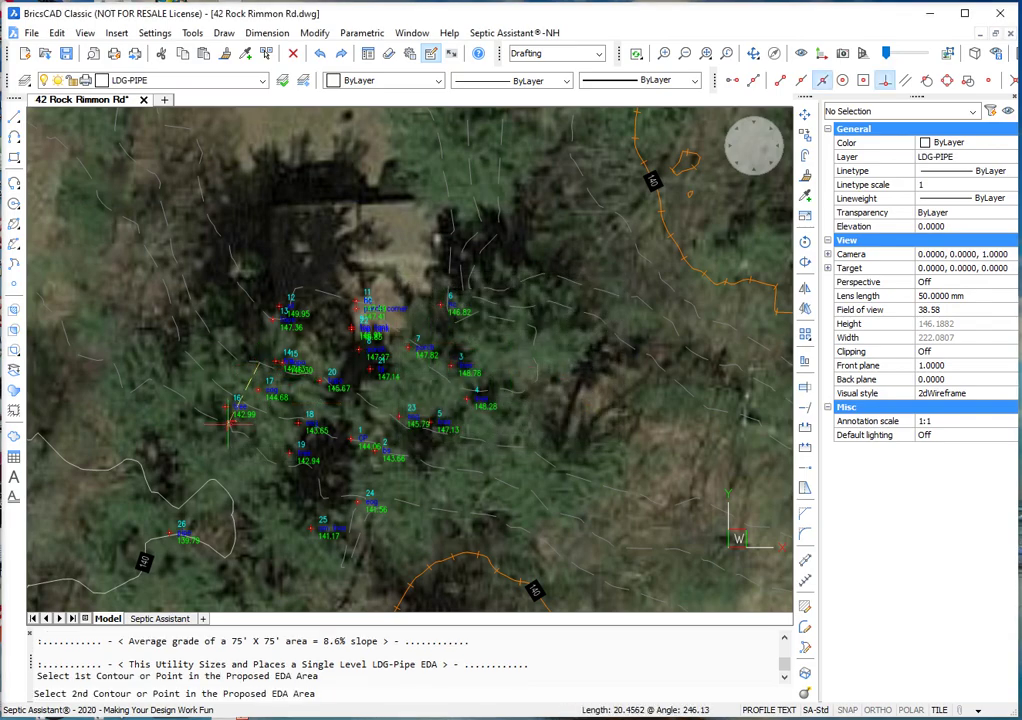
{"action": "left_click", "coordinate": [229, 426]}
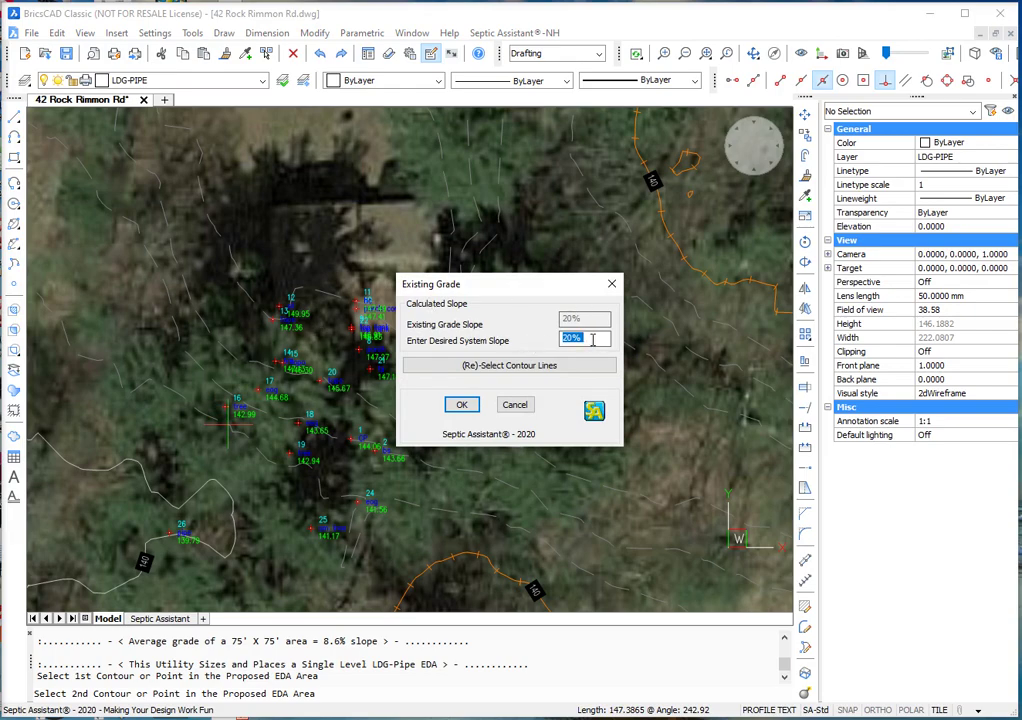
{"action": "type", "text": "0"}
{"action": "key", "text": "Return"}
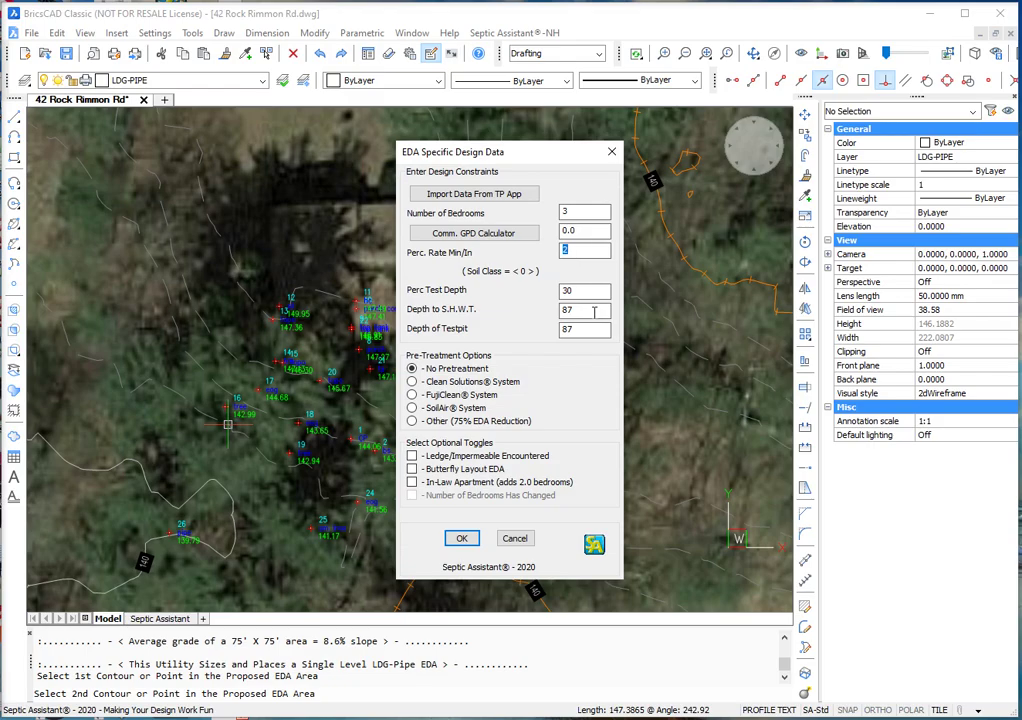
- Accept the 3-bedroom, perc rate 2 design data to bring up the Level-LDGP Sizing Calculator
{"action": "left_click", "coordinate": [460, 540]}
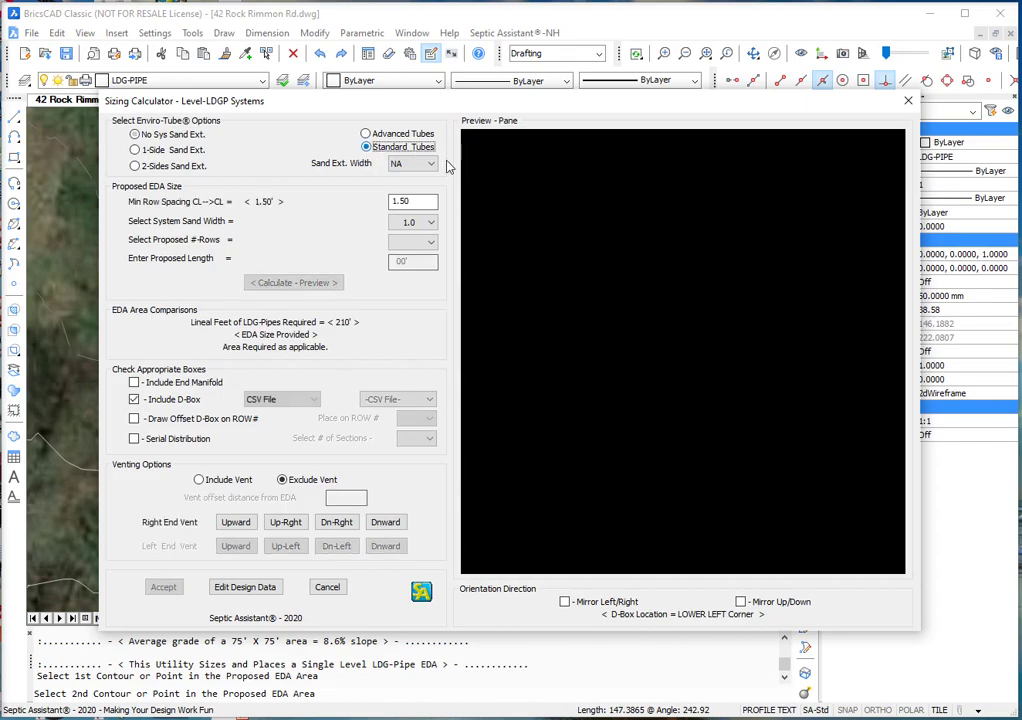
- Choose Advanced Tubes with a 1.0 sand width and 6 rows
{"action": "left_click", "coordinate": [366, 133]}
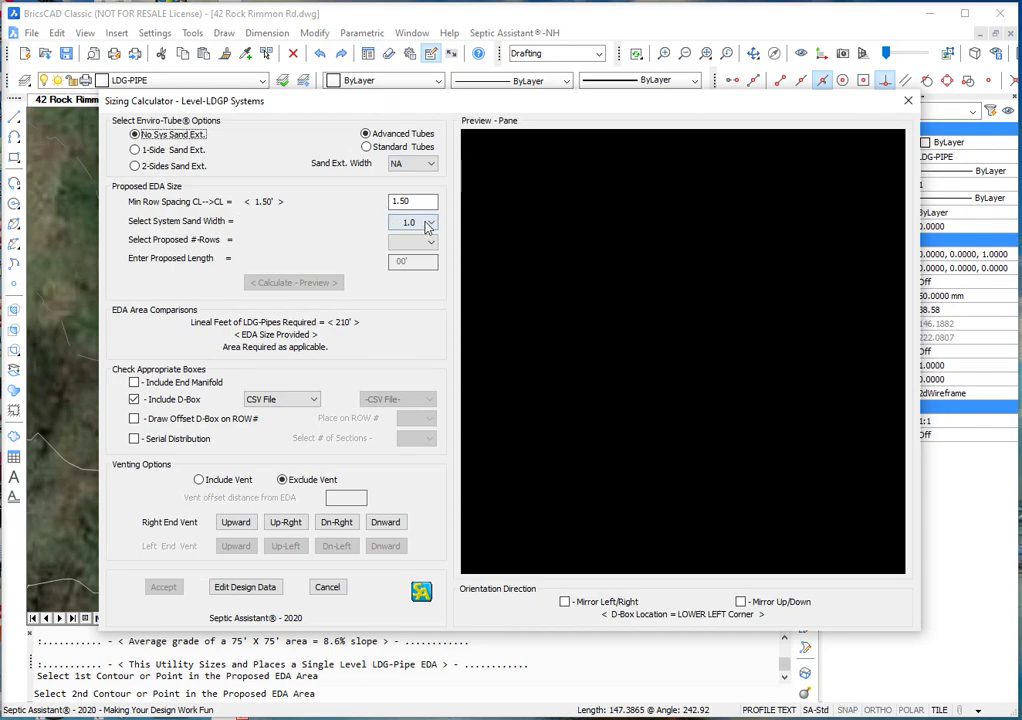
{"action": "left_click", "coordinate": [428, 228]}
{"action": "left_click", "coordinate": [420, 234]}
{"action": "left_click", "coordinate": [427, 243]}
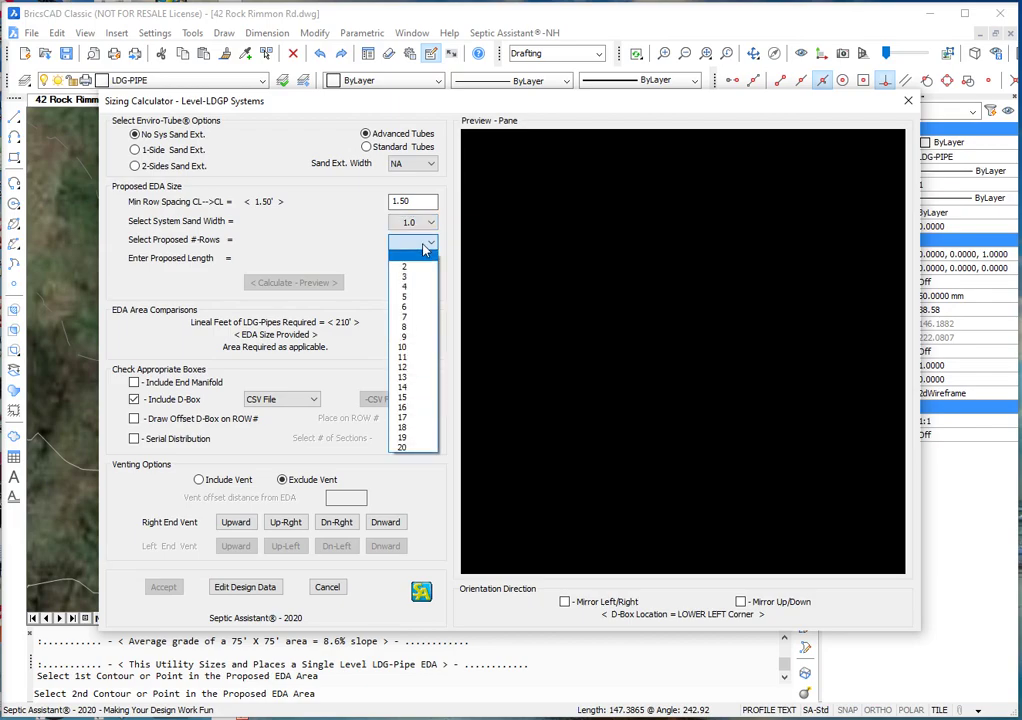
{"action": "left_click", "coordinate": [417, 310]}
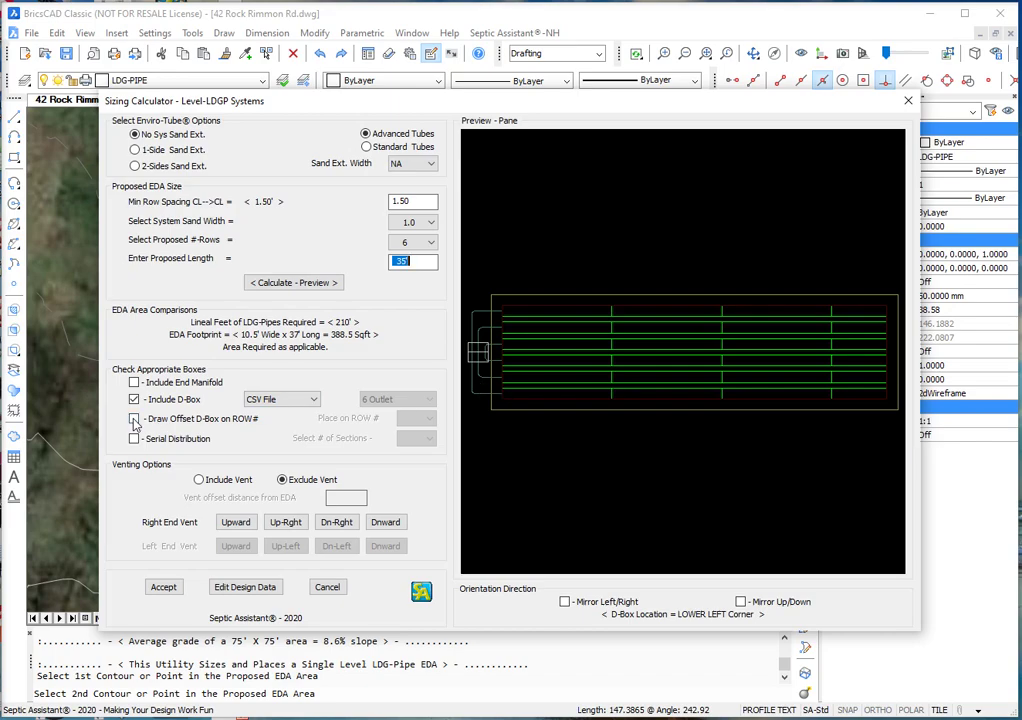
- Offset the D-box onto row 2, add an end manifold, and include an upward right-end vent
{"action": "left_click", "coordinate": [135, 419]}
{"action": "left_click", "coordinate": [418, 419]}
{"action": "left_click", "coordinate": [416, 455]}
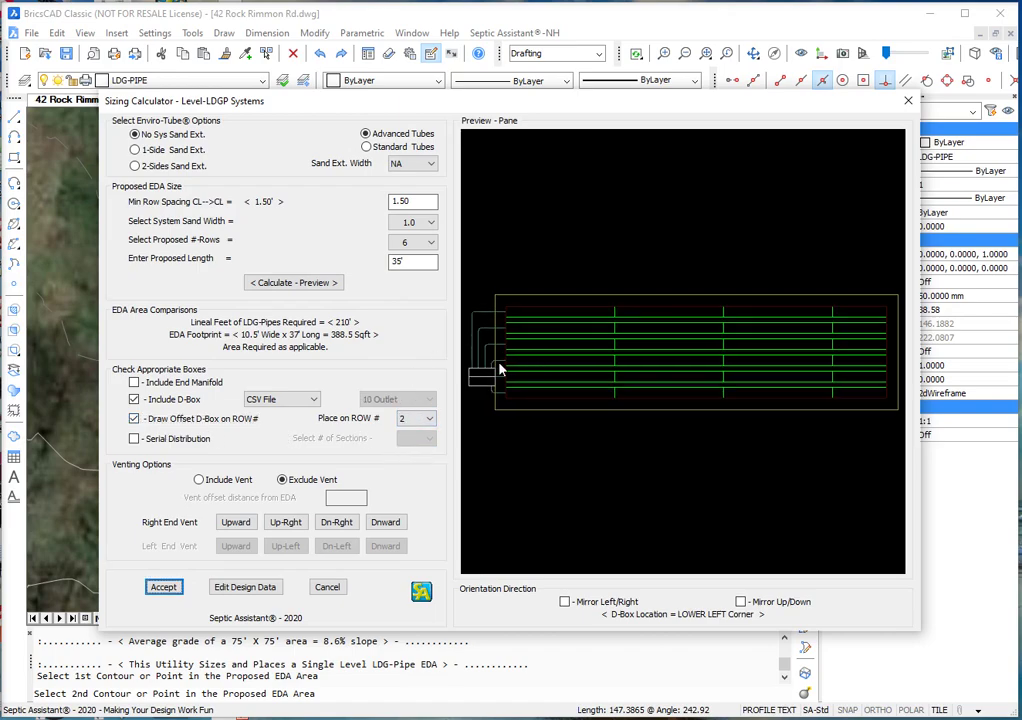
{"action": "left_click", "coordinate": [134, 382]}
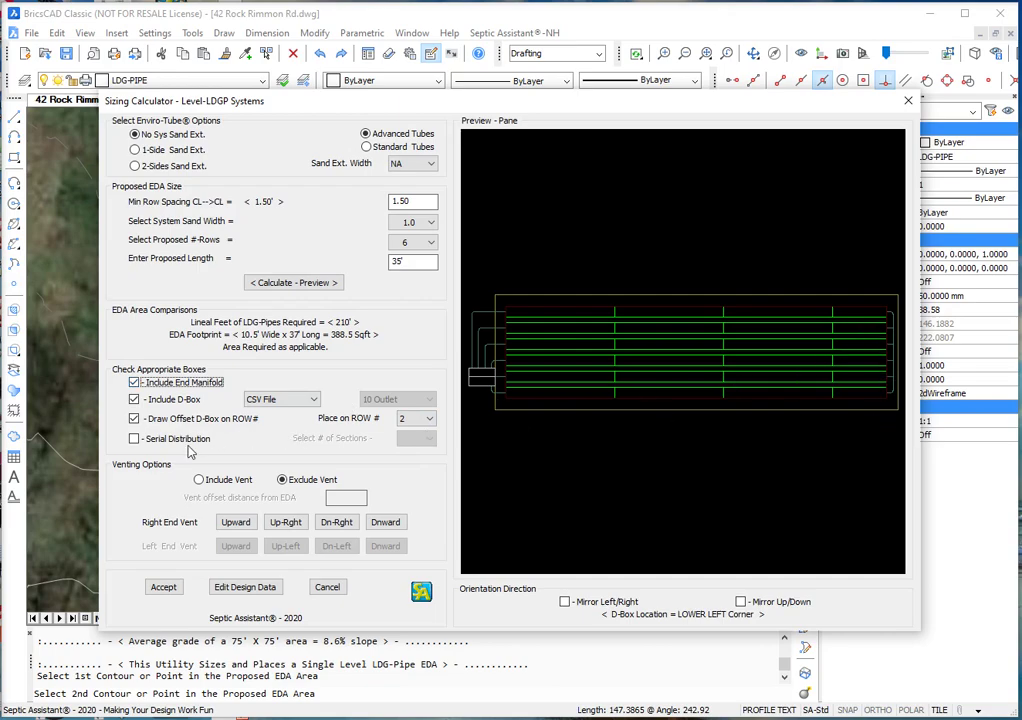
{"action": "left_click", "coordinate": [203, 484]}
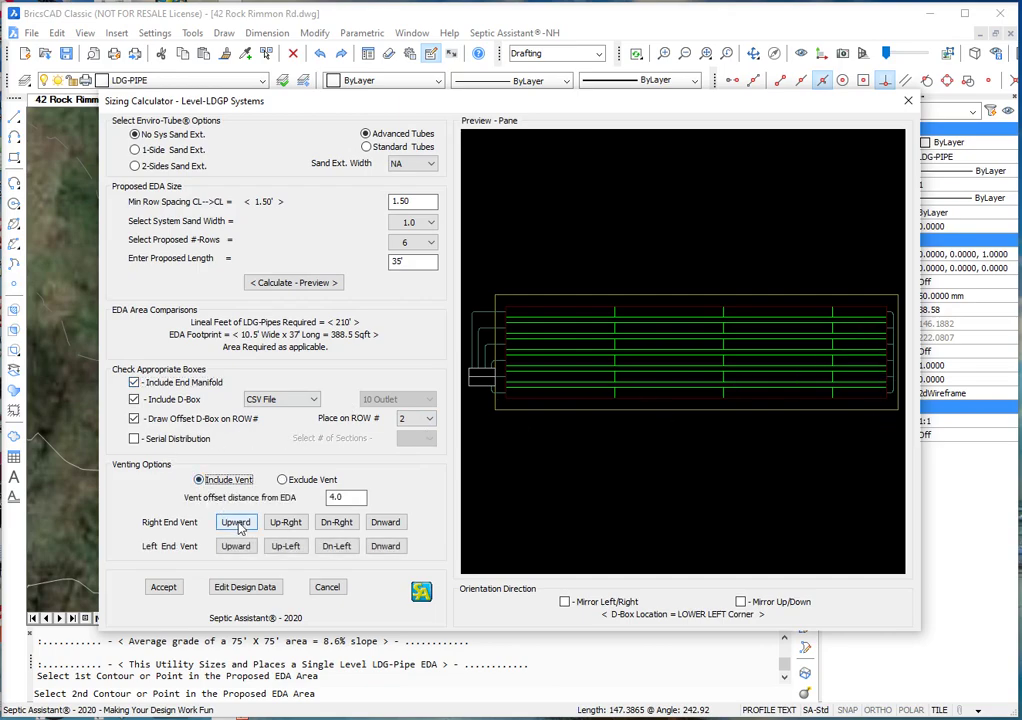
{"action": "left_click", "coordinate": [238, 523]}
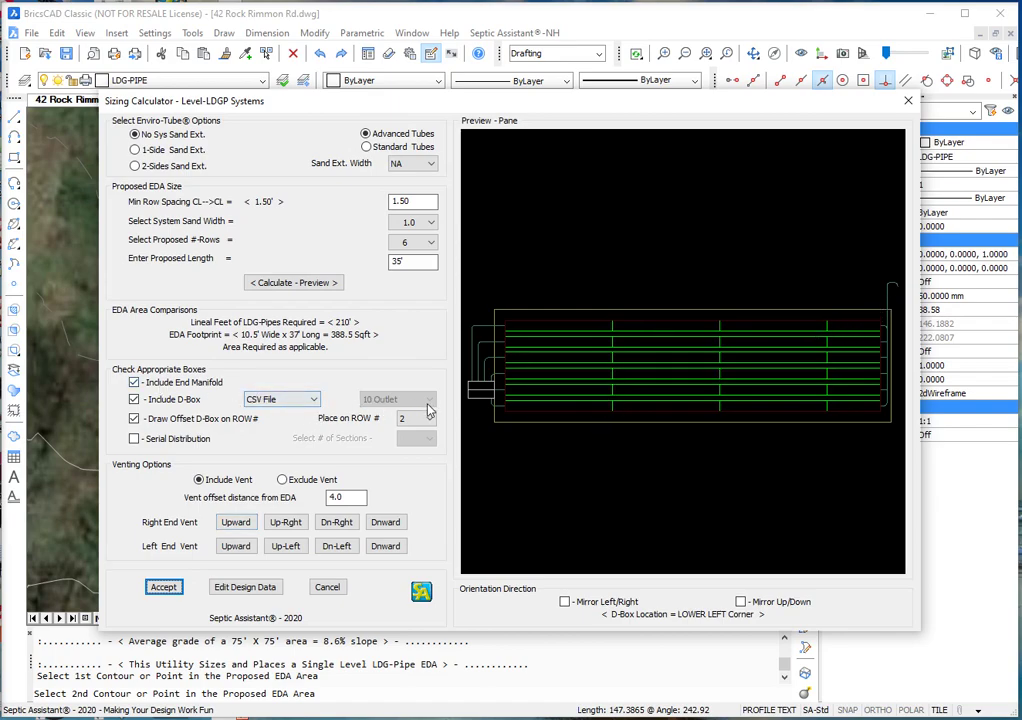
- Switch the layout to serial distribution with 2 sections
{"action": "left_click", "coordinate": [134, 438]}
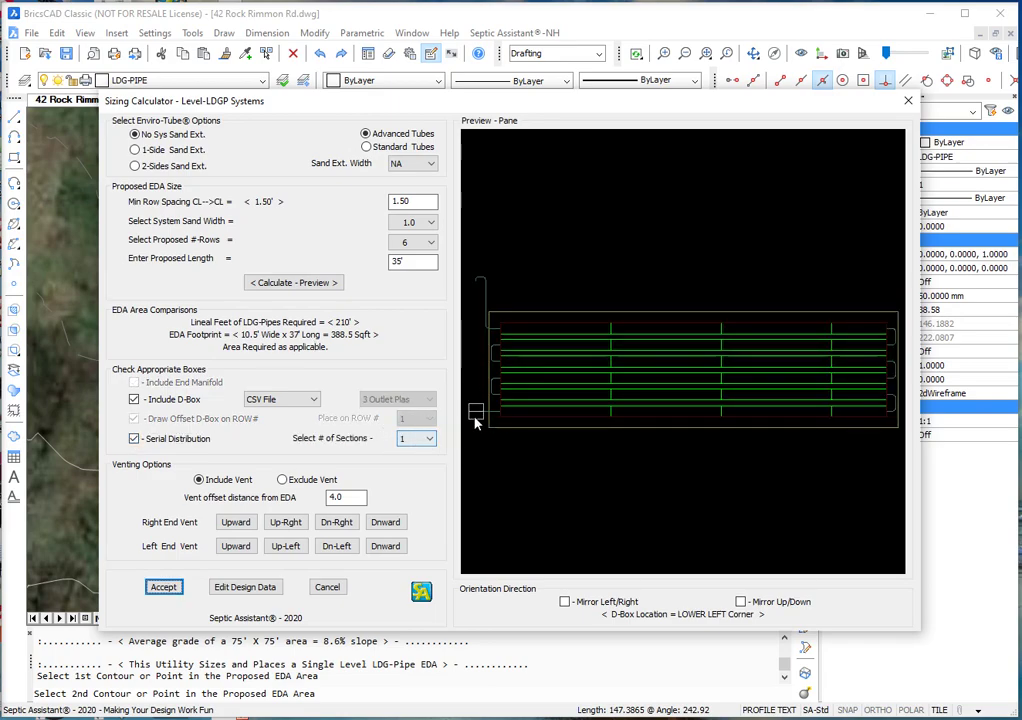
{"action": "left_click", "coordinate": [427, 444]}
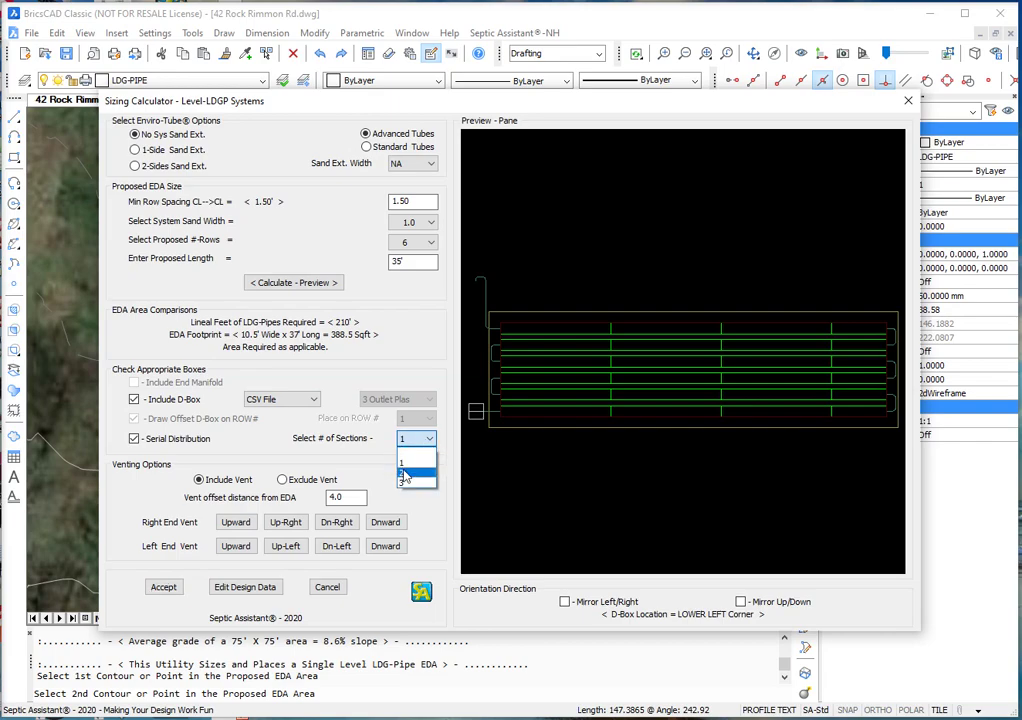
{"action": "left_click", "coordinate": [413, 468]}
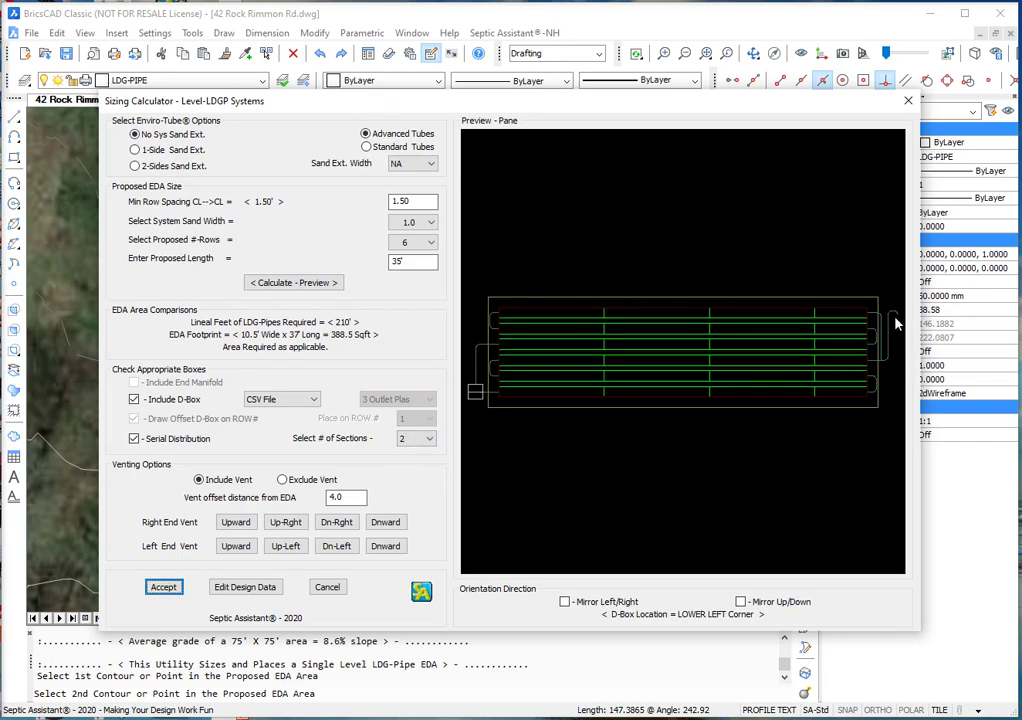
- Re-include the vent and cycle the right-end vent through upward, up-right and down-right directions
{"action": "left_click", "coordinate": [283, 480]}
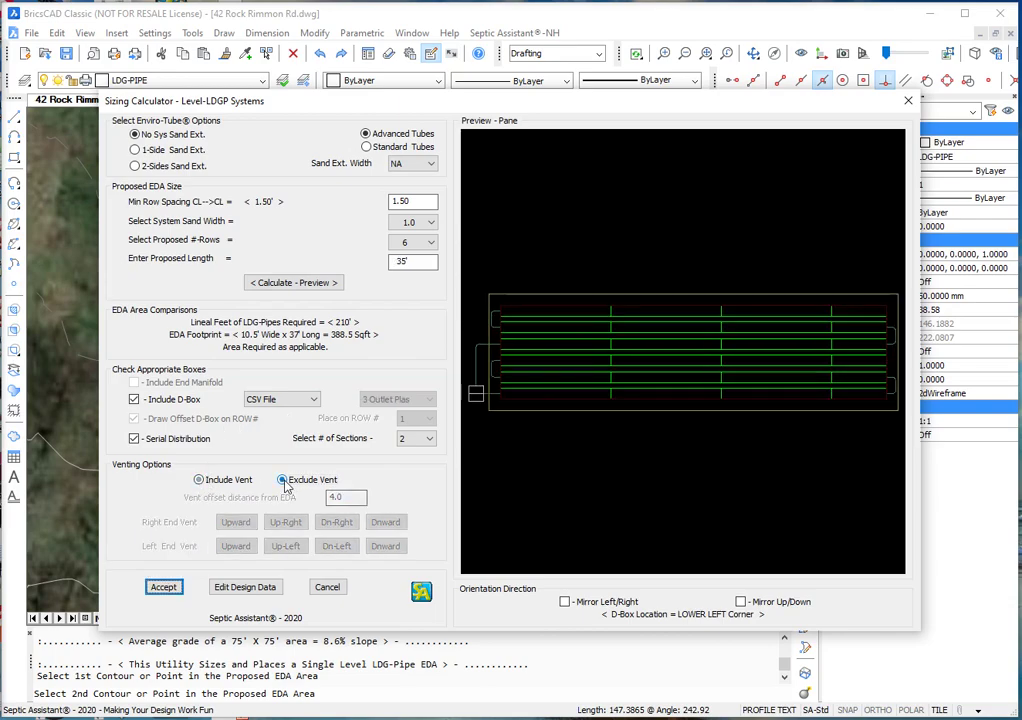
{"action": "left_click", "coordinate": [200, 480]}
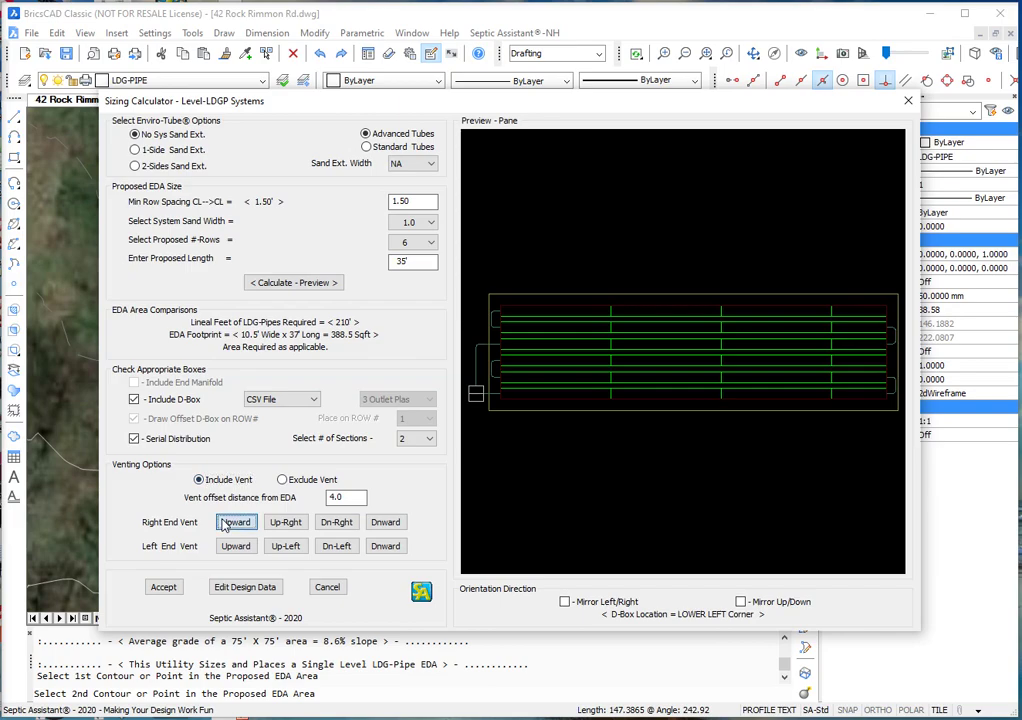
{"action": "left_click", "coordinate": [235, 522]}
{"action": "left_click", "coordinate": [285, 523]}
{"action": "left_click", "coordinate": [337, 524]}
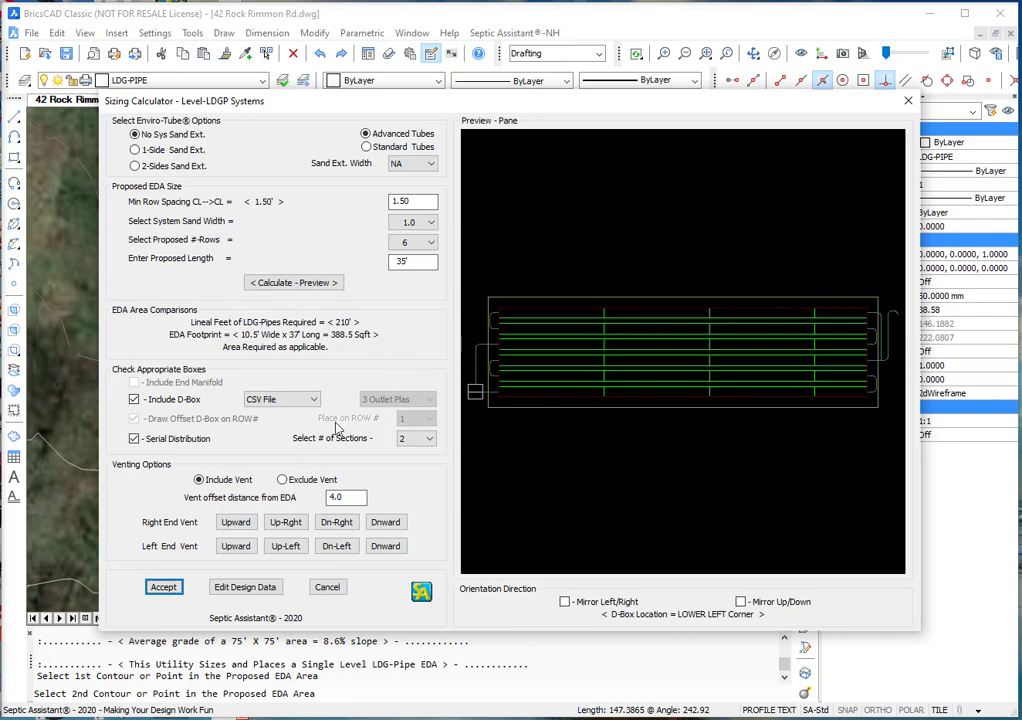
- Use a CSV File 5 Outlet Std distribution box and split serial distribution into 3 sections
{"action": "left_click", "coordinate": [283, 403]}
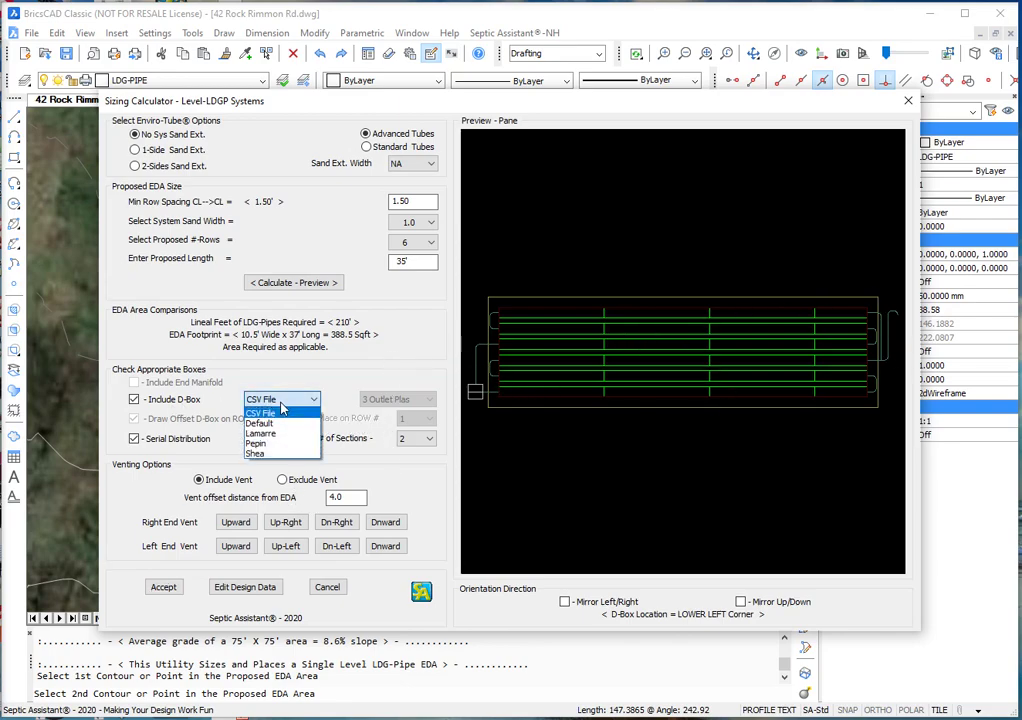
{"action": "left_click", "coordinate": [278, 416]}
{"action": "left_click", "coordinate": [390, 400]}
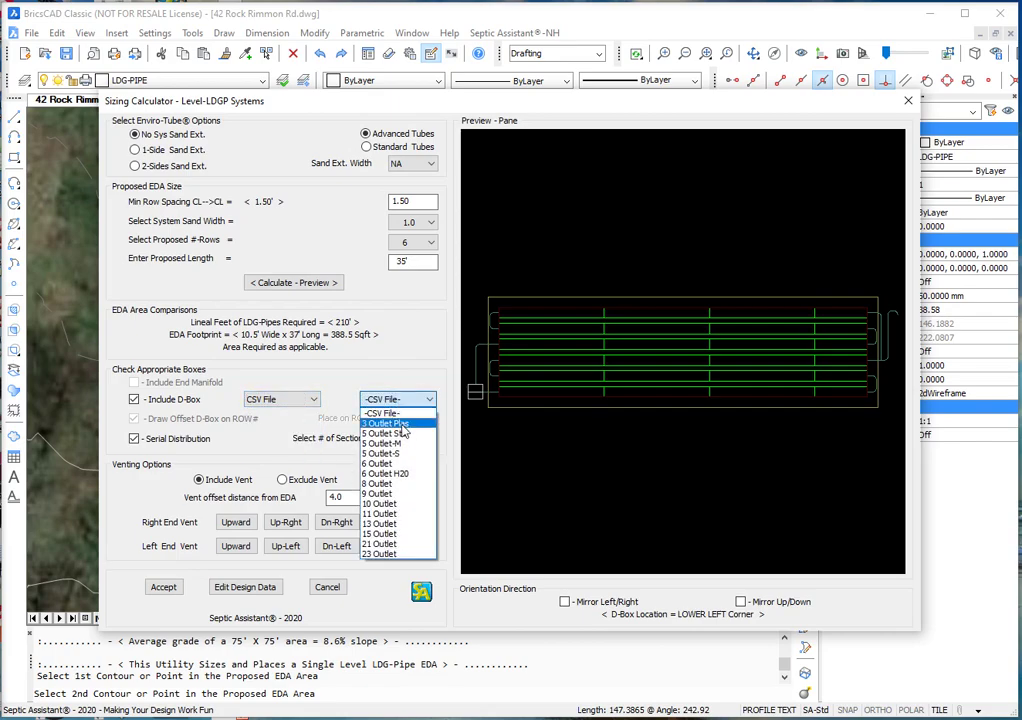
{"action": "left_click", "coordinate": [396, 444]}
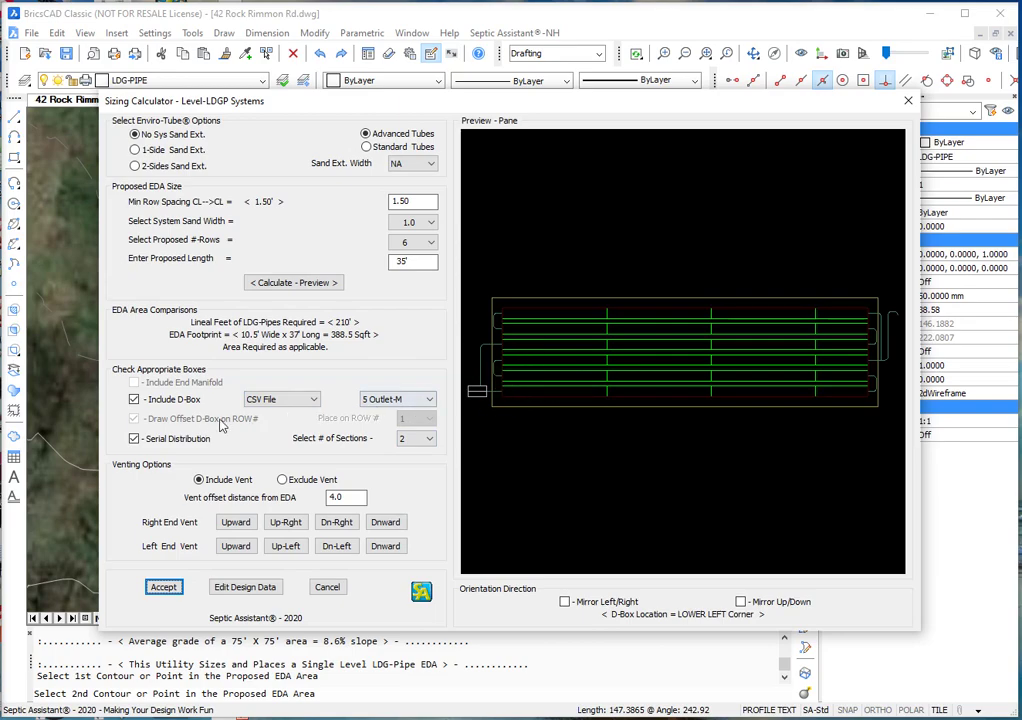
{"action": "left_click", "coordinate": [415, 438]}
{"action": "left_click", "coordinate": [409, 484]}
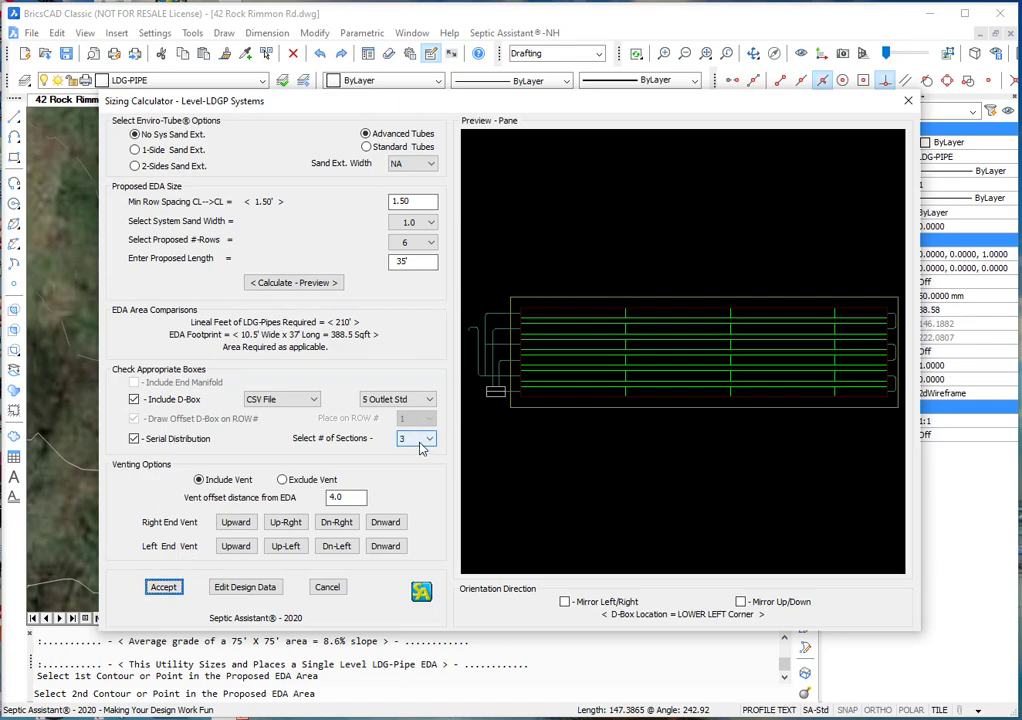
- Accept the sizing and insert the EDA between survey points 16–19 and 1–2, rotated 340.67°
{"action": "left_click", "coordinate": [163, 588]}
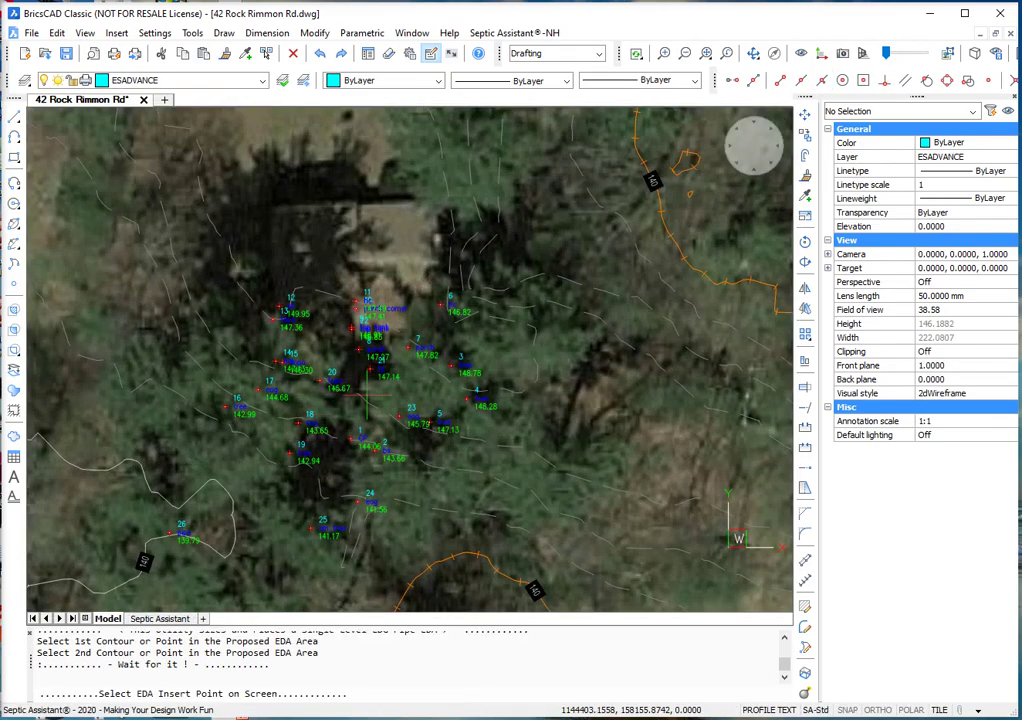
{"action": "left_click", "coordinate": [258, 428]}
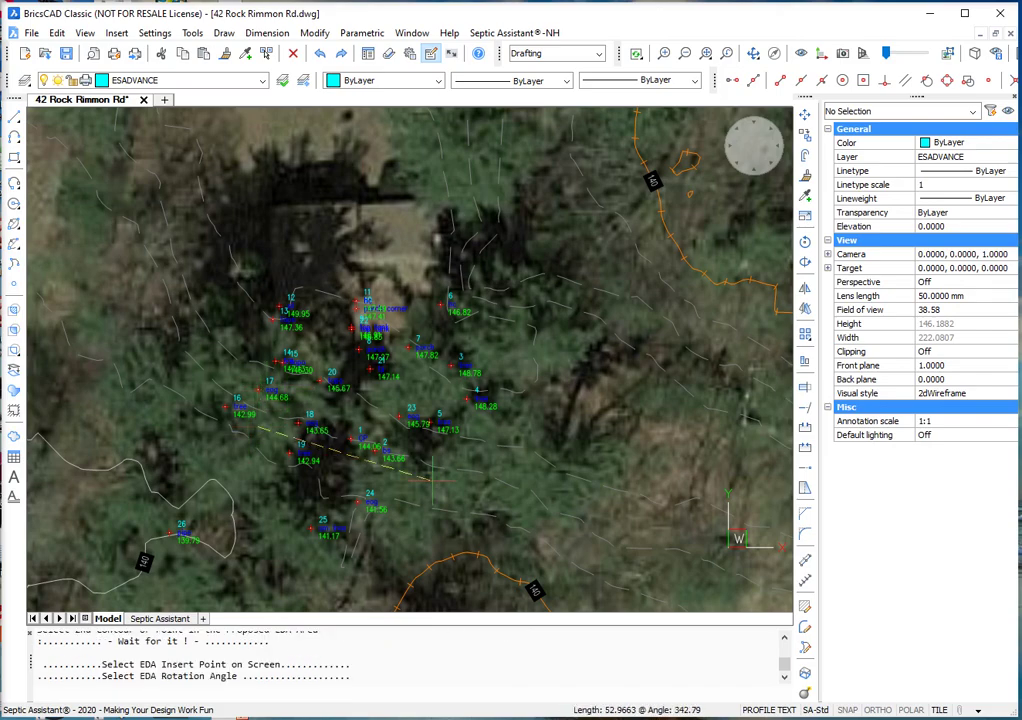
{"action": "left_click", "coordinate": [436, 490]}
{"action": "scroll", "coordinate": [257, 444], "scroll_direction": "up", "scroll_amount": 4}
{"action": "middle_click_drag", "start_coordinate": [236, 454], "coordinate": [225, 459]}
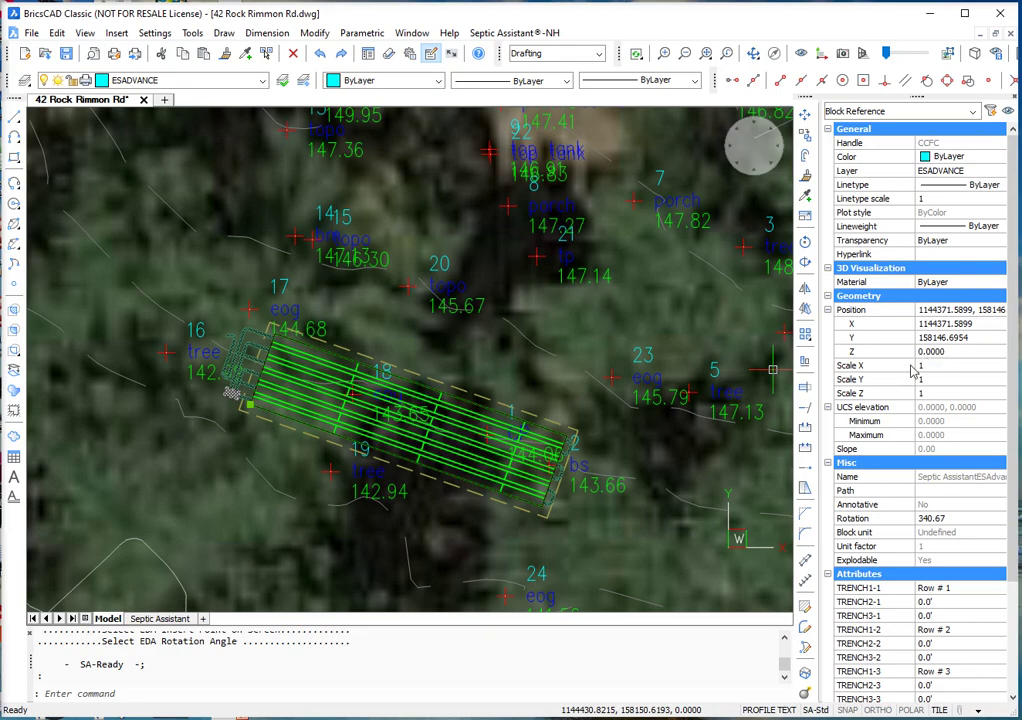
- Mirror the EDA field block by setting its Y scale to -1
{"action": "left_click", "coordinate": [941, 380]}
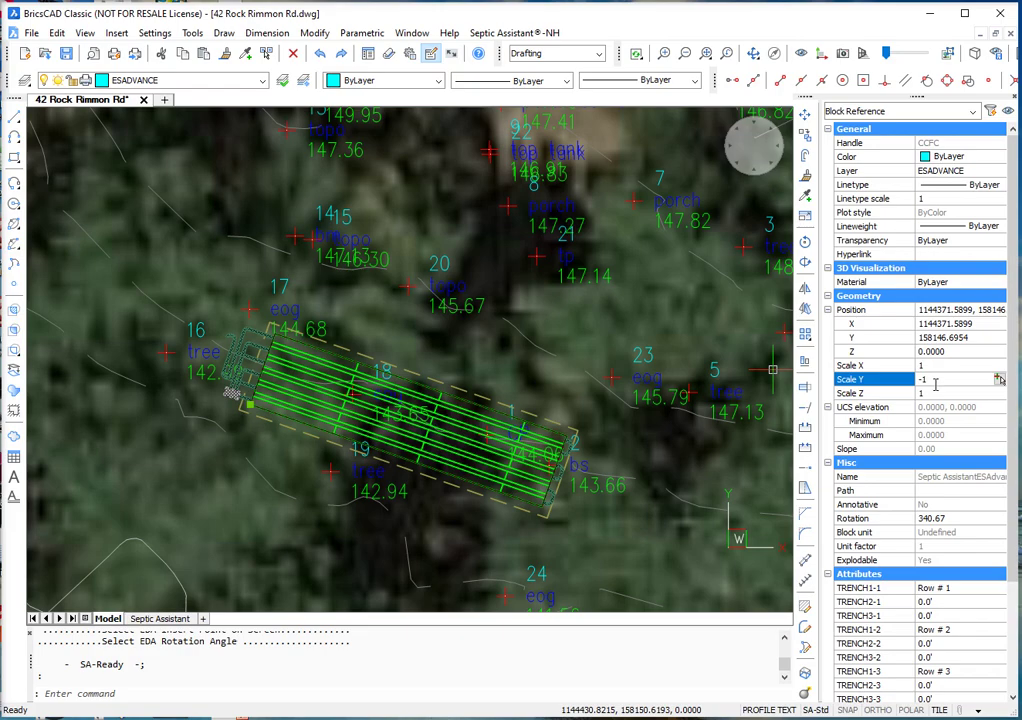
{"action": "type", "text": "-1"}
{"action": "key", "text": "Return"}
{"action": "key", "text": "Escape"}
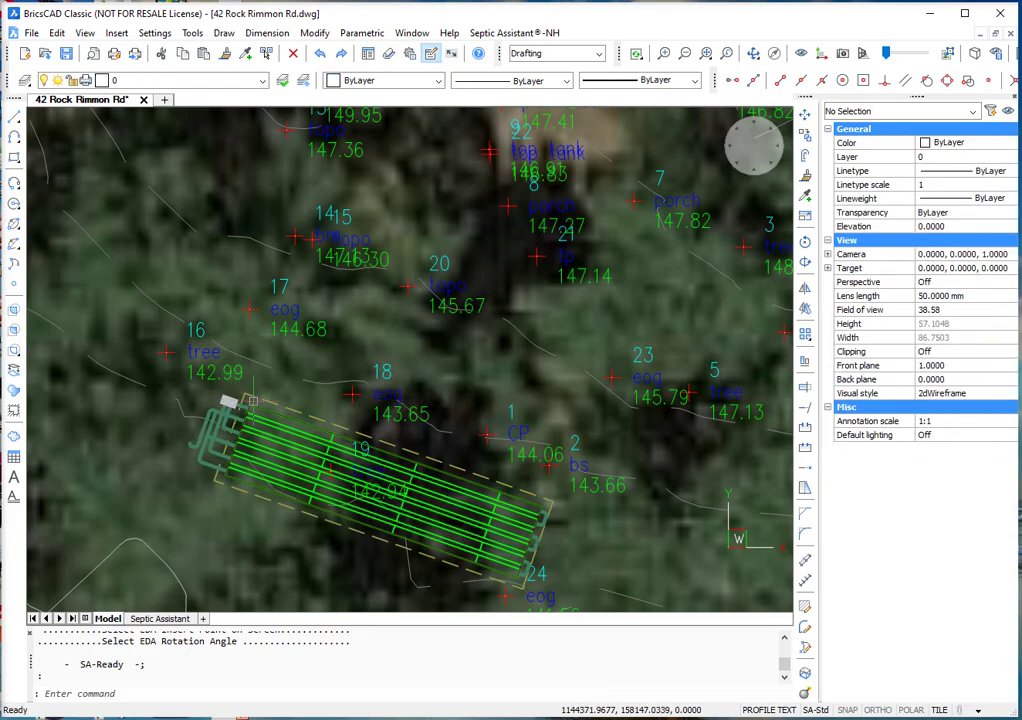
- Grip-move the field block up-left so it sits over points 17, 18 and 1
{"action": "left_click", "coordinate": [229, 401]}
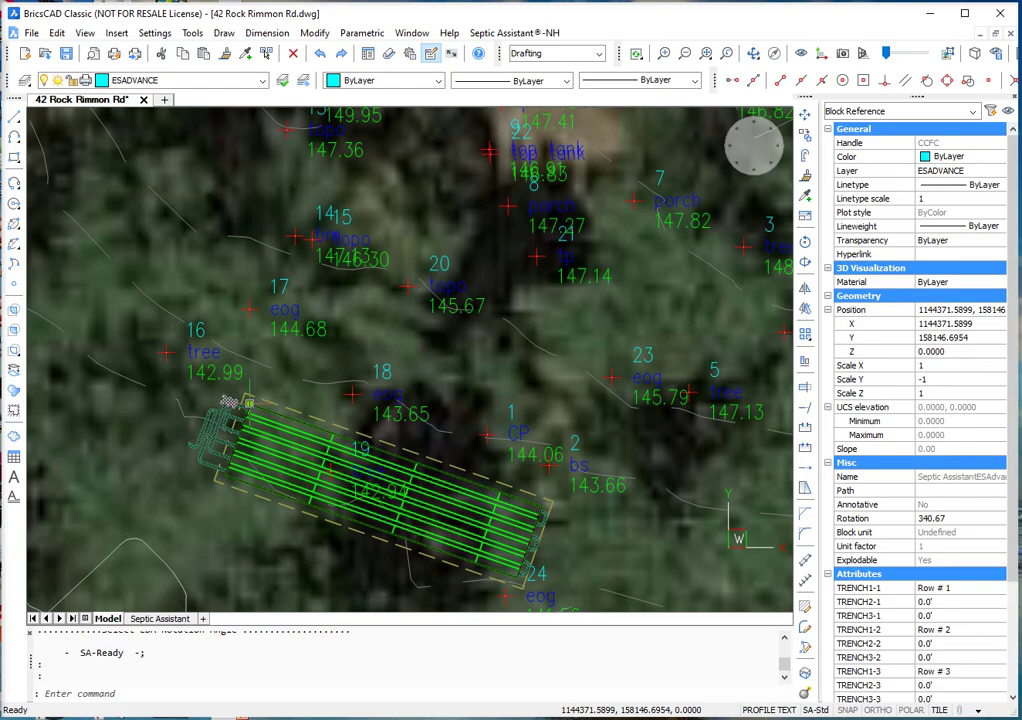
{"action": "left_click", "coordinate": [249, 403]}
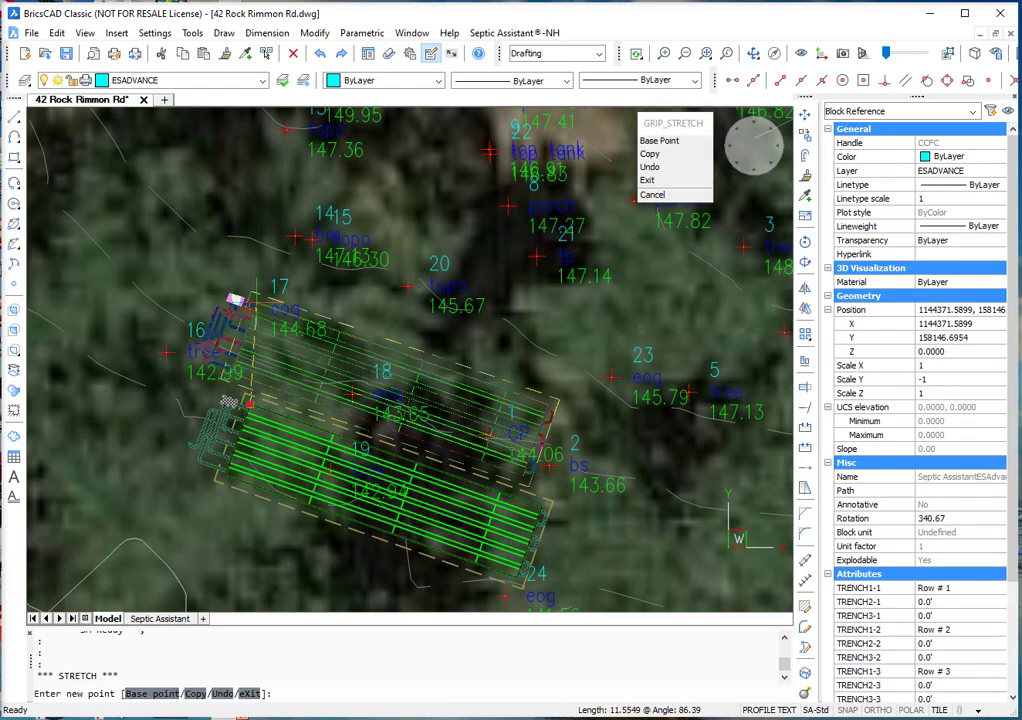
{"action": "left_click", "coordinate": [233, 300]}
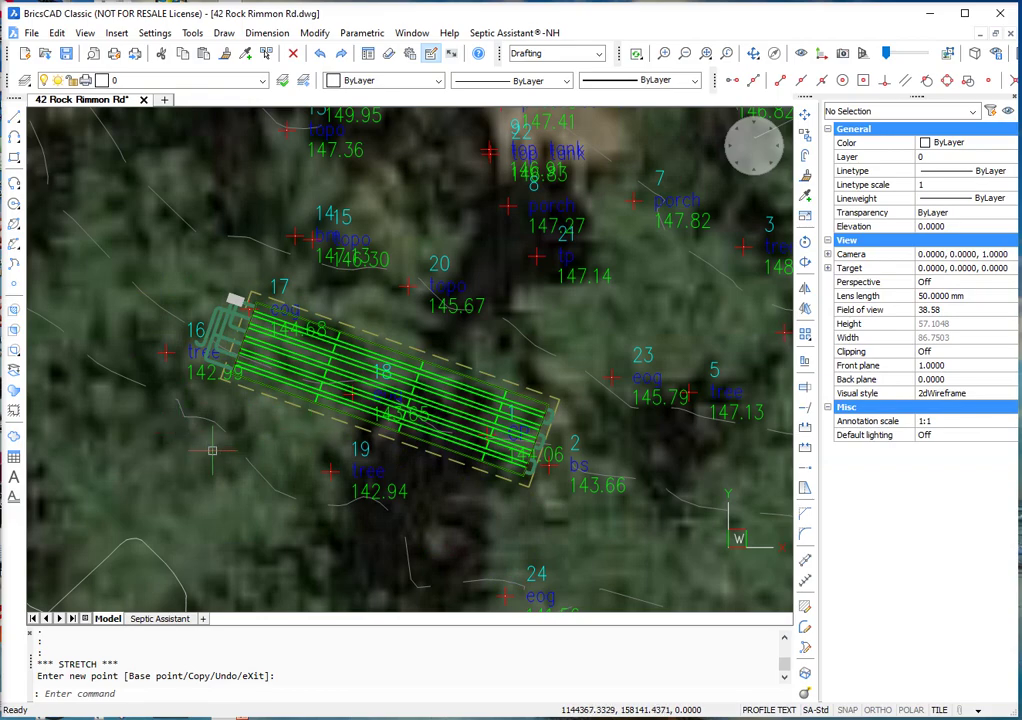
{"action": "scroll", "coordinate": [210, 451], "scroll_direction": "down", "scroll_amount": 2}
{"action": "scroll", "coordinate": [210, 451], "scroll_direction": "down", "scroll_amount": 2}
{"action": "scroll", "coordinate": [210, 451], "scroll_direction": "up", "scroll_amount": 1}
- Start Home Placement > Structure and enter width 44 and depth 28
{"action": "left_click", "coordinate": [514, 33]}
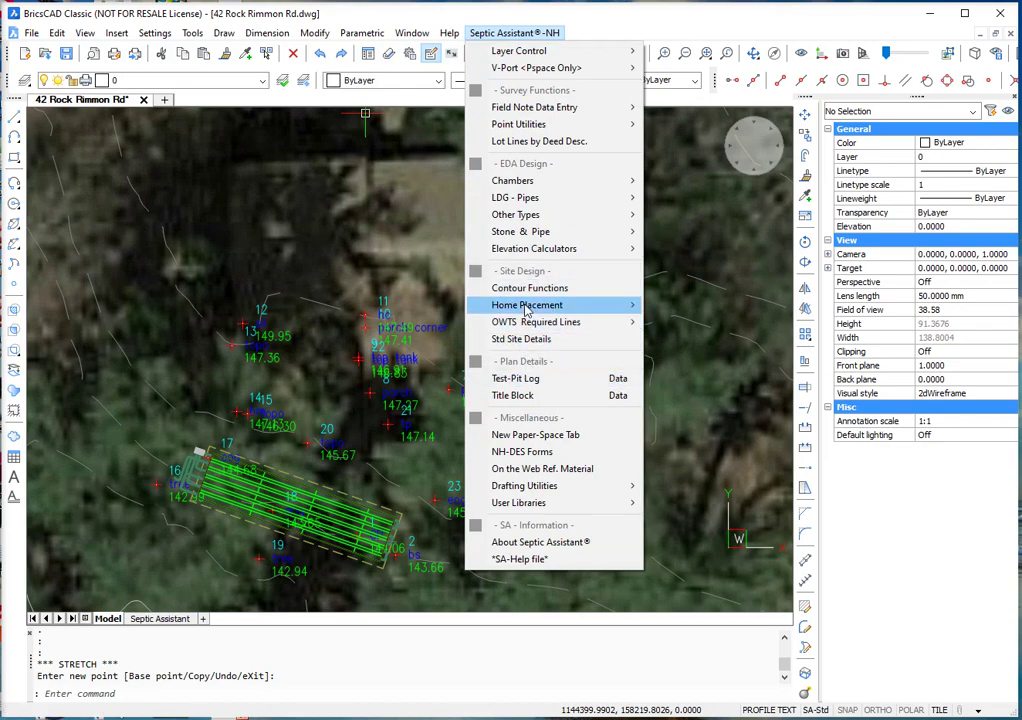
{"action": "mouse_move", "coordinate": [527, 305]}
{"action": "left_click", "coordinate": [676, 304]}
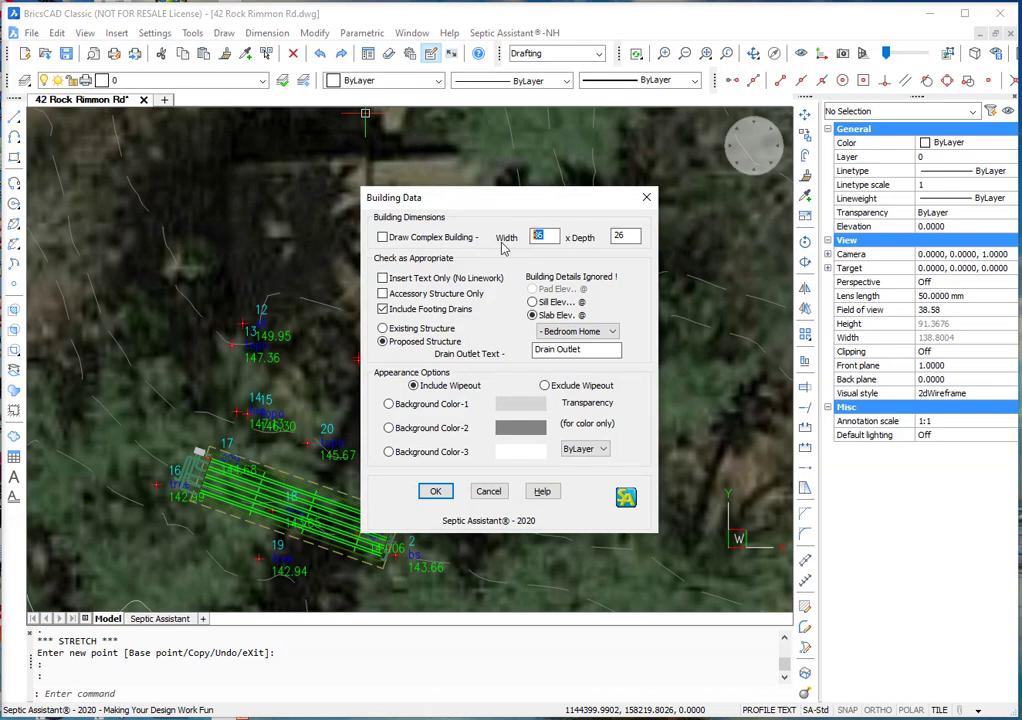
{"action": "type", "text": "44"}
{"action": "key", "text": "Tab"}
- Mark the house existing without footing drains, with sill elevation and Background Color-1 at 70 transparency
{"action": "left_click", "coordinate": [383, 309]}
{"action": "left_click", "coordinate": [382, 328]}
{"action": "left_click", "coordinate": [533, 302]}
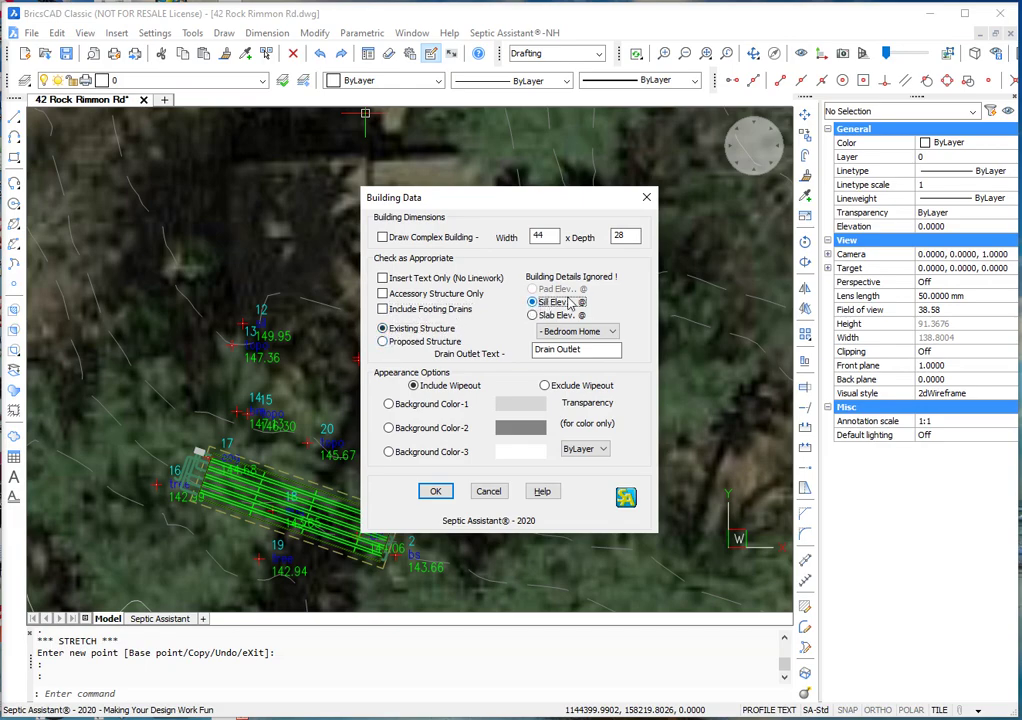
{"action": "left_click", "coordinate": [388, 404]}
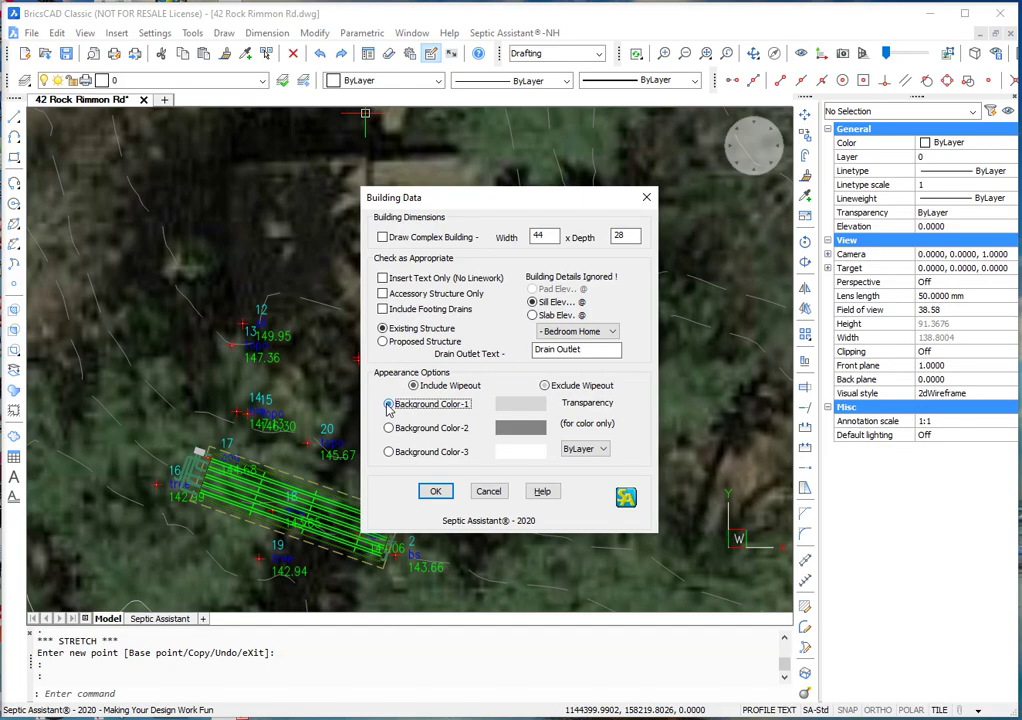
{"action": "left_click", "coordinate": [586, 448]}
{"action": "left_click", "coordinate": [572, 543]}
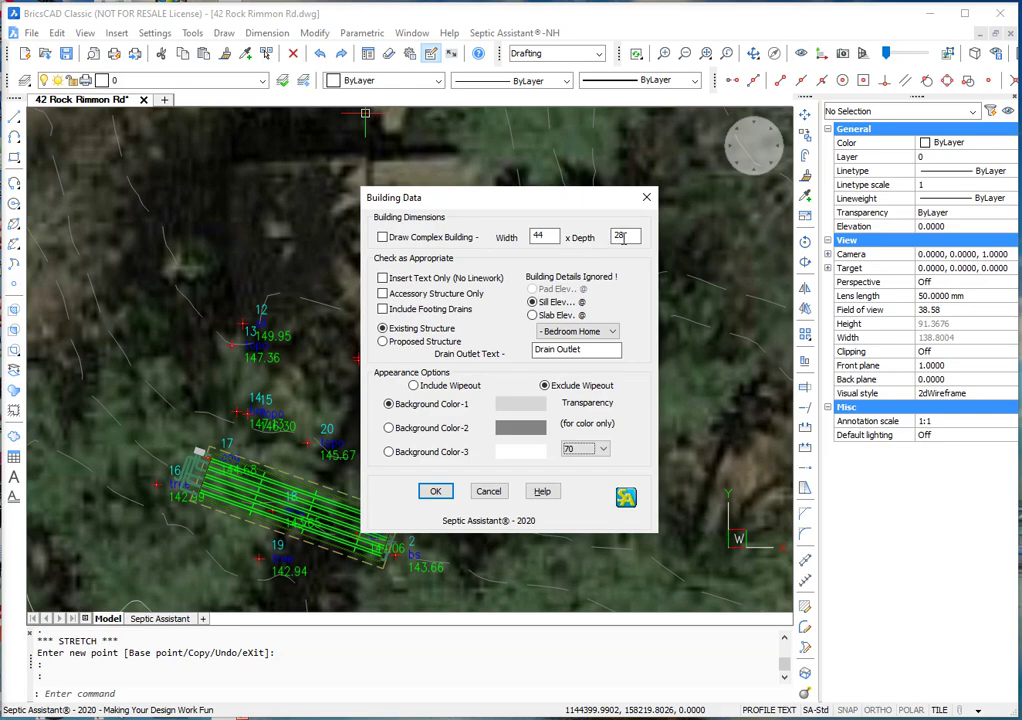
- Place the existing house block with its left front corner at point 13, angled toward point 6
{"action": "left_click", "coordinate": [440, 493]}
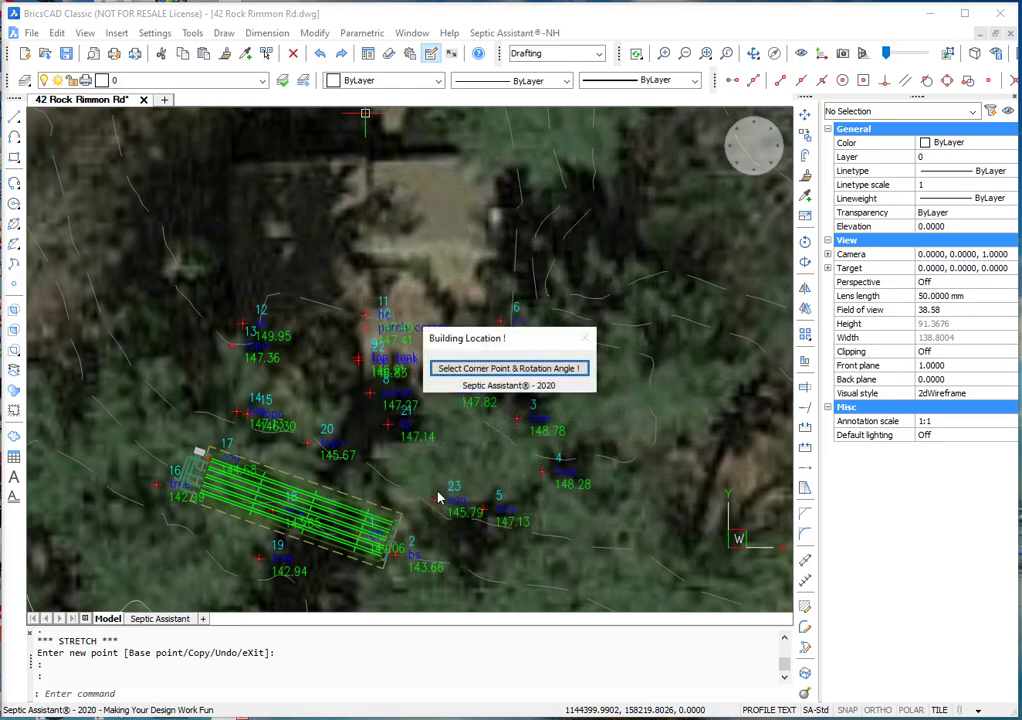
{"action": "left_click", "coordinate": [447, 370]}
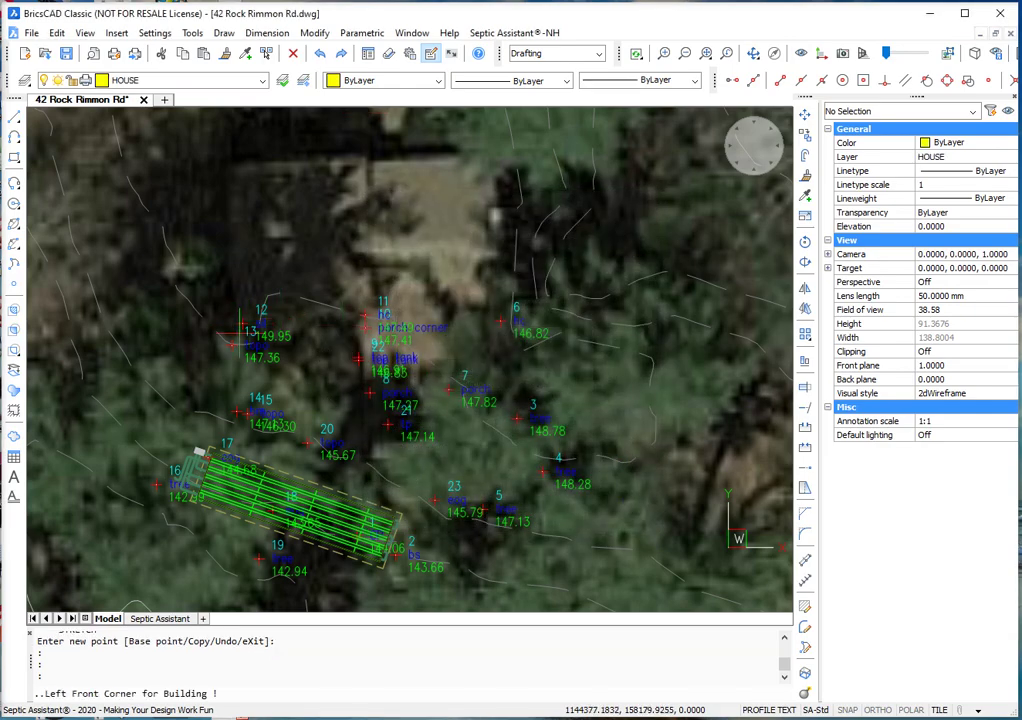
{"action": "left_click", "coordinate": [232, 344]}
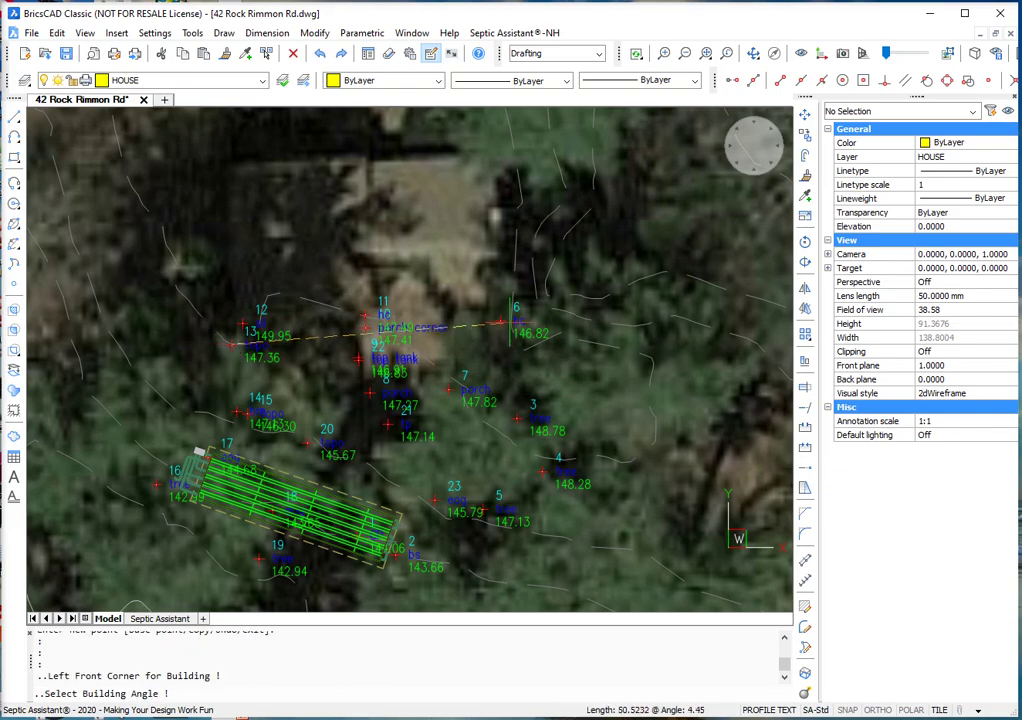
{"action": "left_click", "coordinate": [514, 331]}
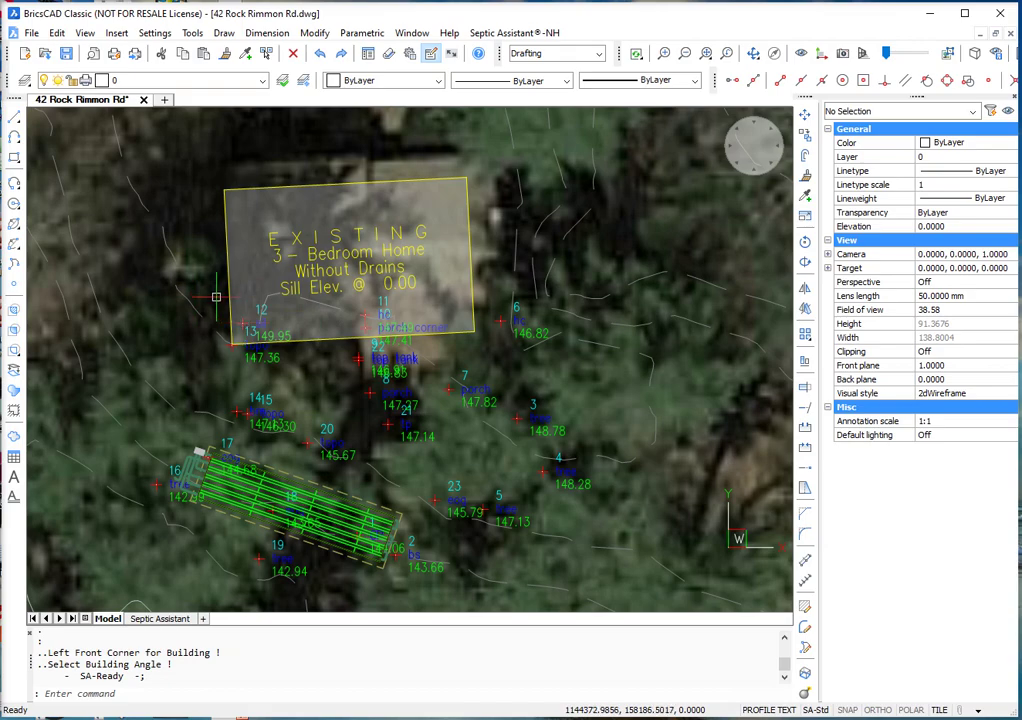
- Move and rotate the existing house block so it sits squarely over the rooftop in the aerial image
{"action": "left_click", "coordinate": [467, 248]}
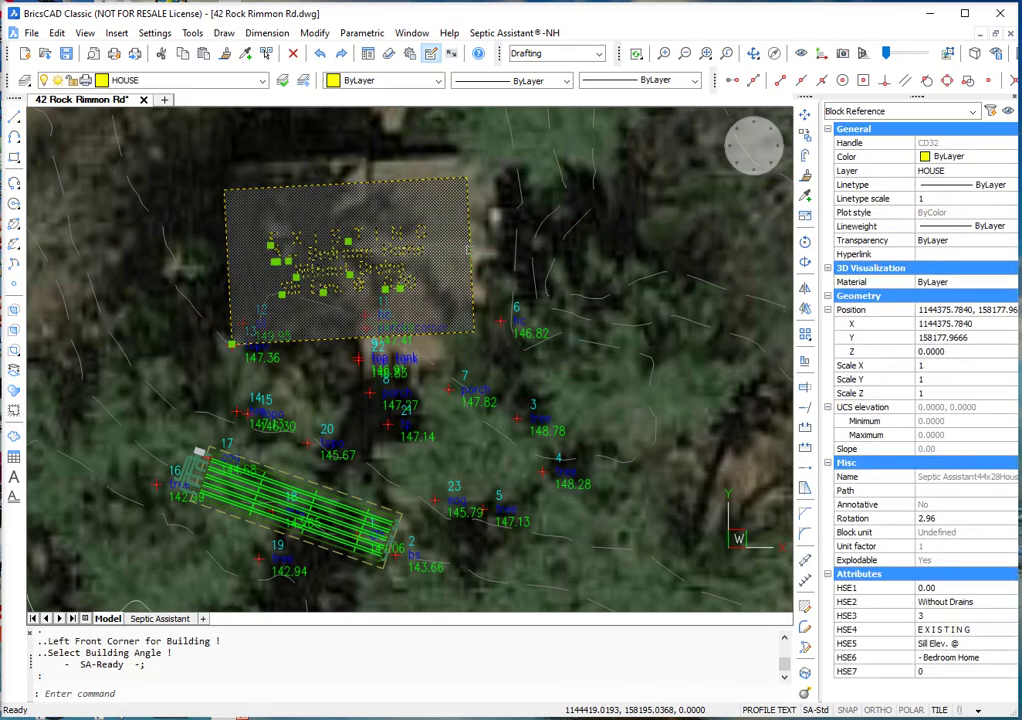
{"action": "right_click", "coordinate": [470, 251]}
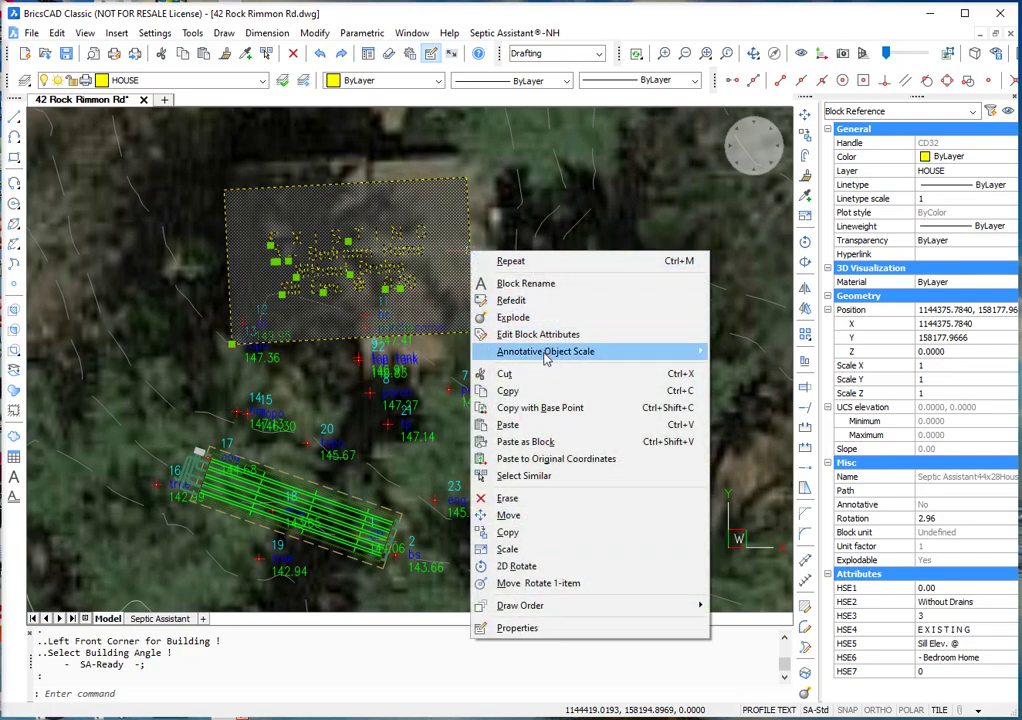
{"action": "left_click", "coordinate": [514, 590]}
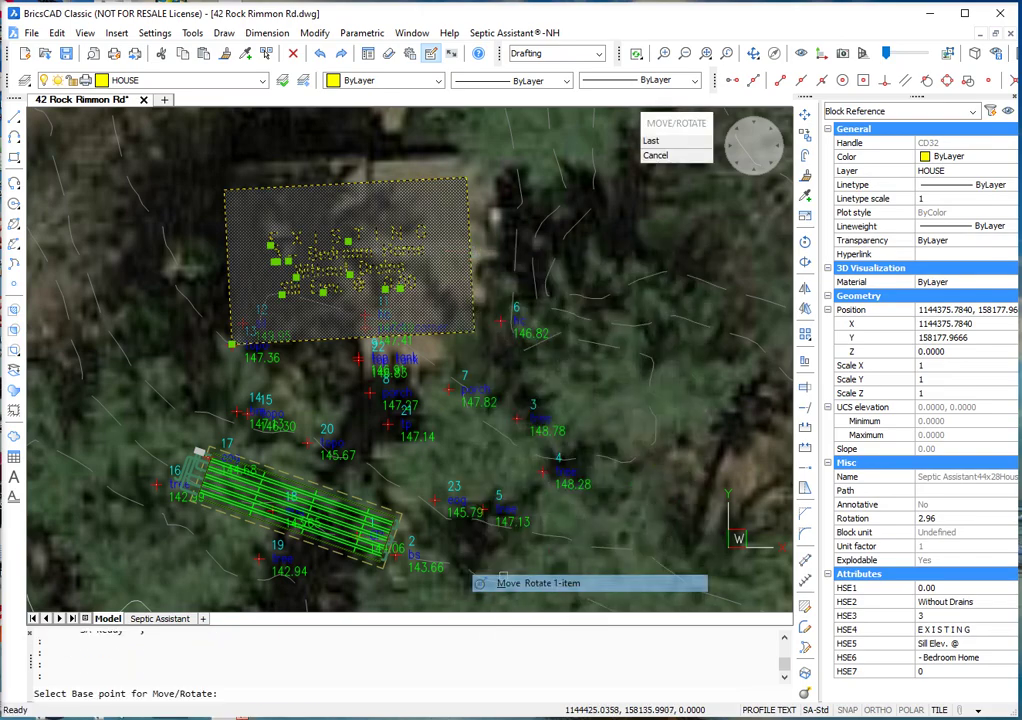
{"action": "left_click", "coordinate": [232, 348]}
{"action": "left_click", "coordinate": [244, 328]}
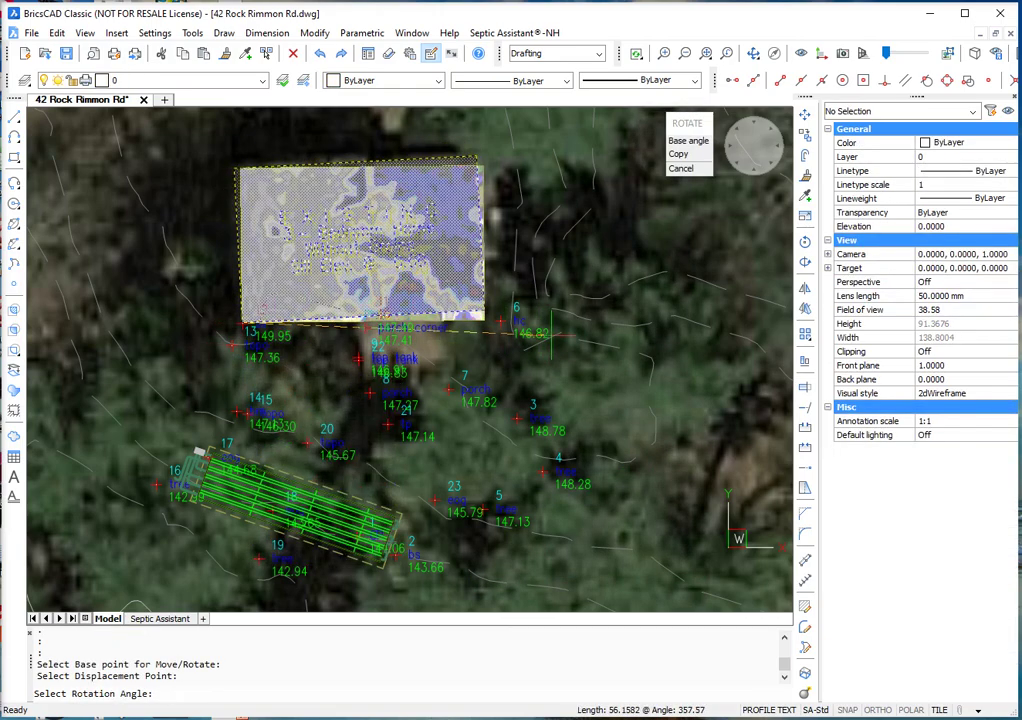
{"action": "left_click", "coordinate": [550, 333]}
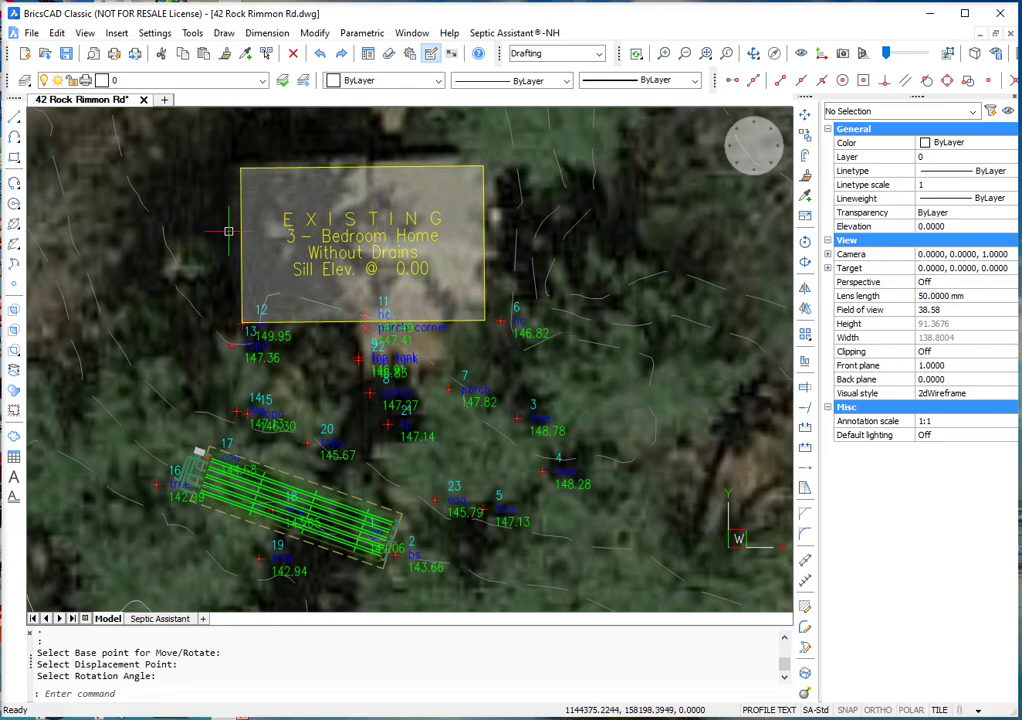
{"action": "scroll", "coordinate": [444, 246], "scroll_direction": "down", "scroll_amount": 2}
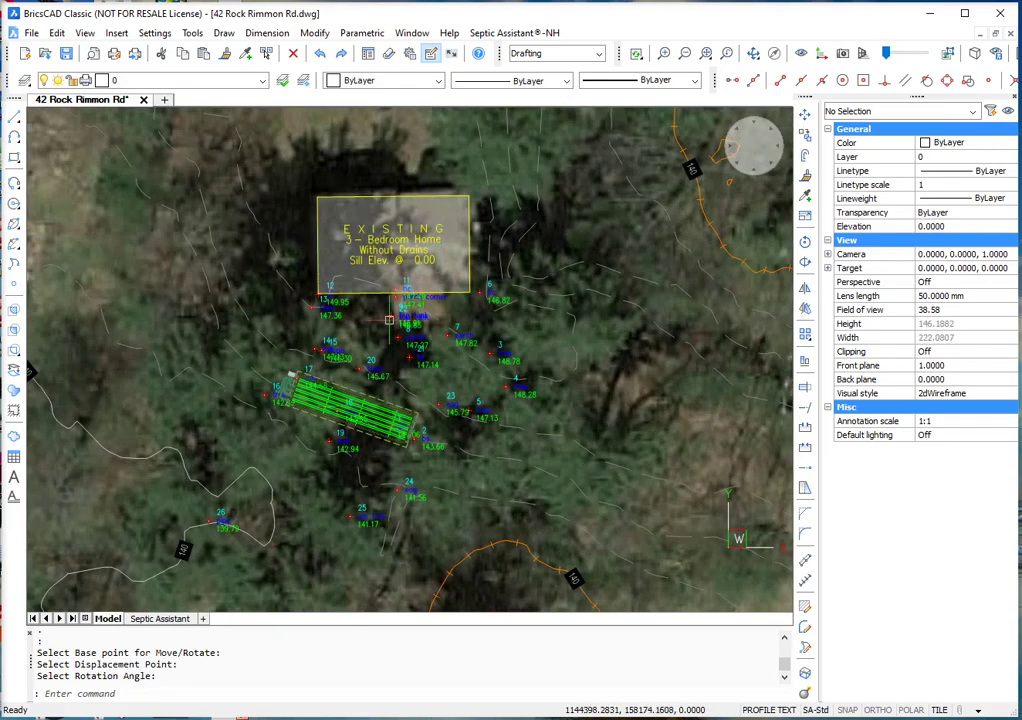
{"action": "scroll", "coordinate": [445, 246], "scroll_direction": "up", "scroll_amount": 1}
{"action": "scroll", "coordinate": [434, 352], "scroll_direction": "down", "scroll_amount": 1}
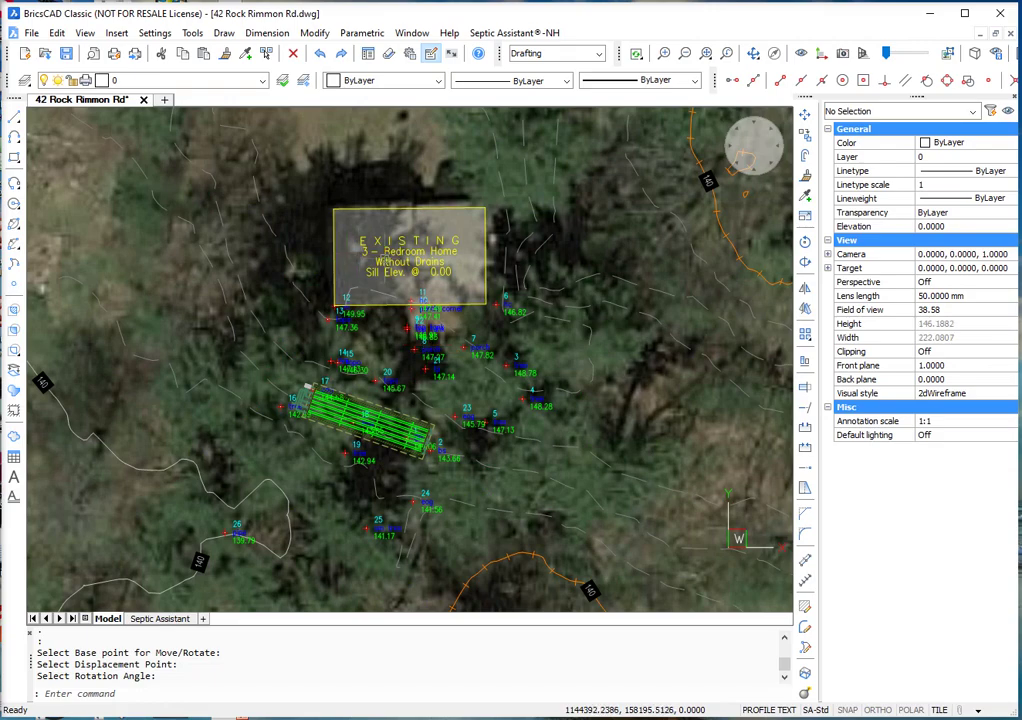
{"action": "scroll", "coordinate": [410, 310], "scroll_direction": "up", "scroll_amount": 1}
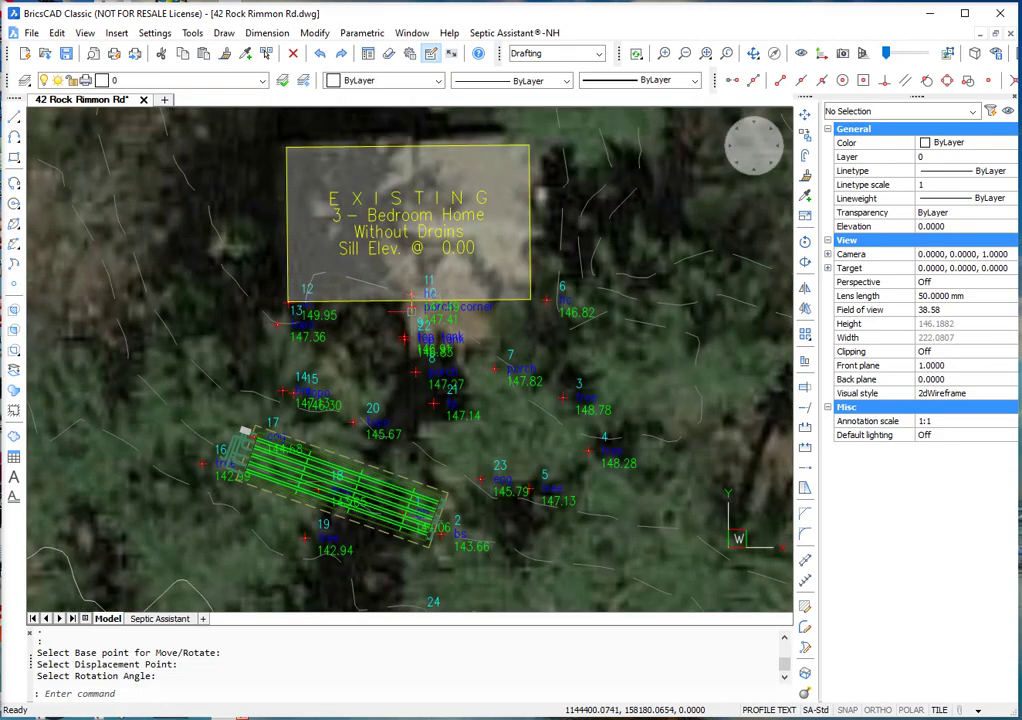
- Insert a two-compartment AJF1250/350 septic tank without wipeout, rotated, west of the house
{"action": "left_click", "coordinate": [516, 33]}
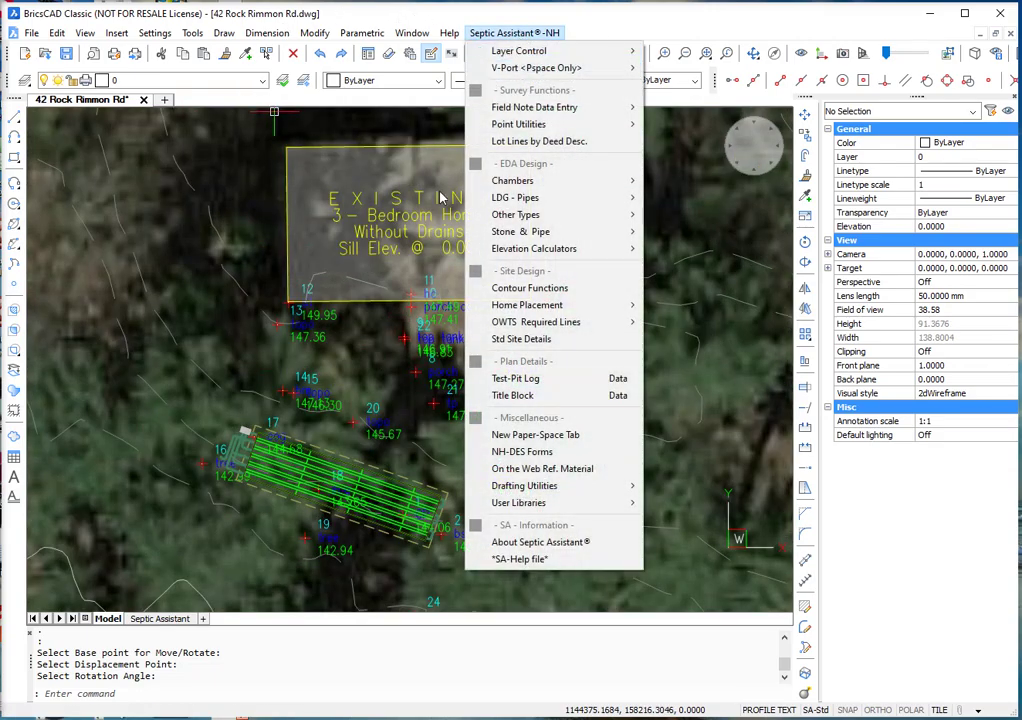
{"action": "left_click", "coordinate": [538, 341]}
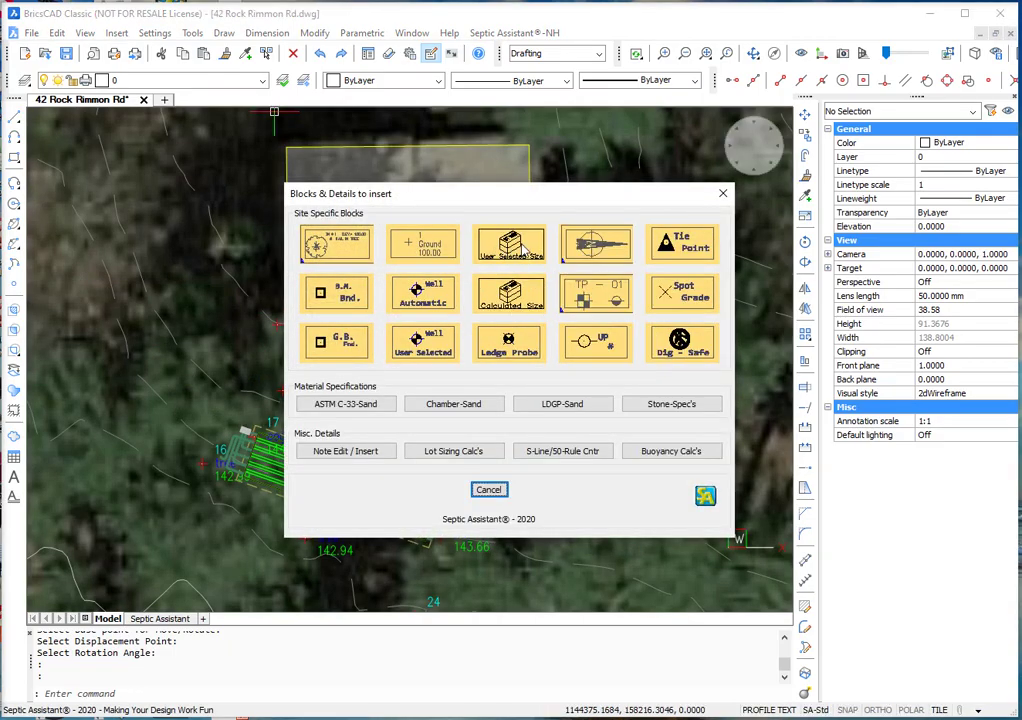
{"action": "left_click", "coordinate": [521, 250]}
{"action": "left_click", "coordinate": [557, 238]}
{"action": "left_click", "coordinate": [573, 260]}
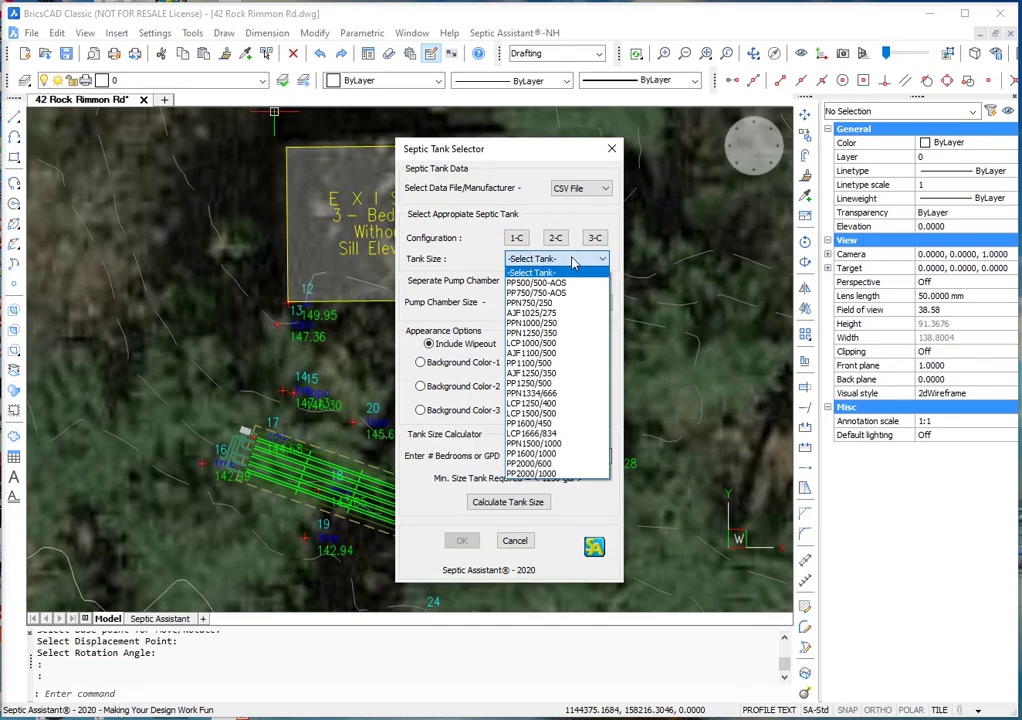
{"action": "left_click", "coordinate": [551, 376]}
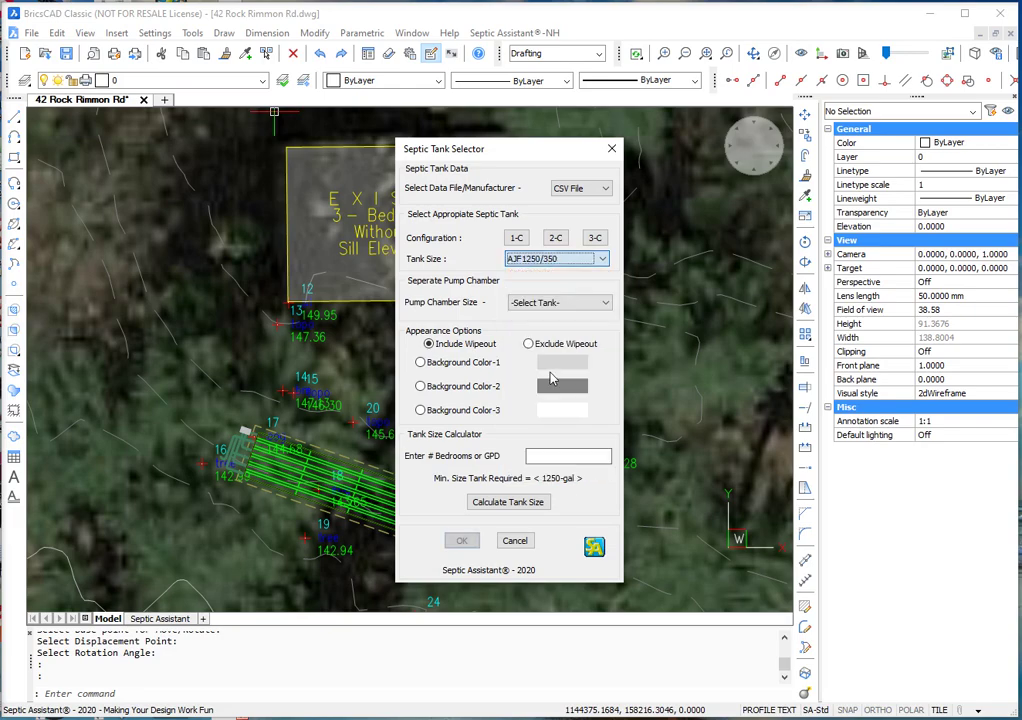
{"action": "left_click", "coordinate": [421, 364]}
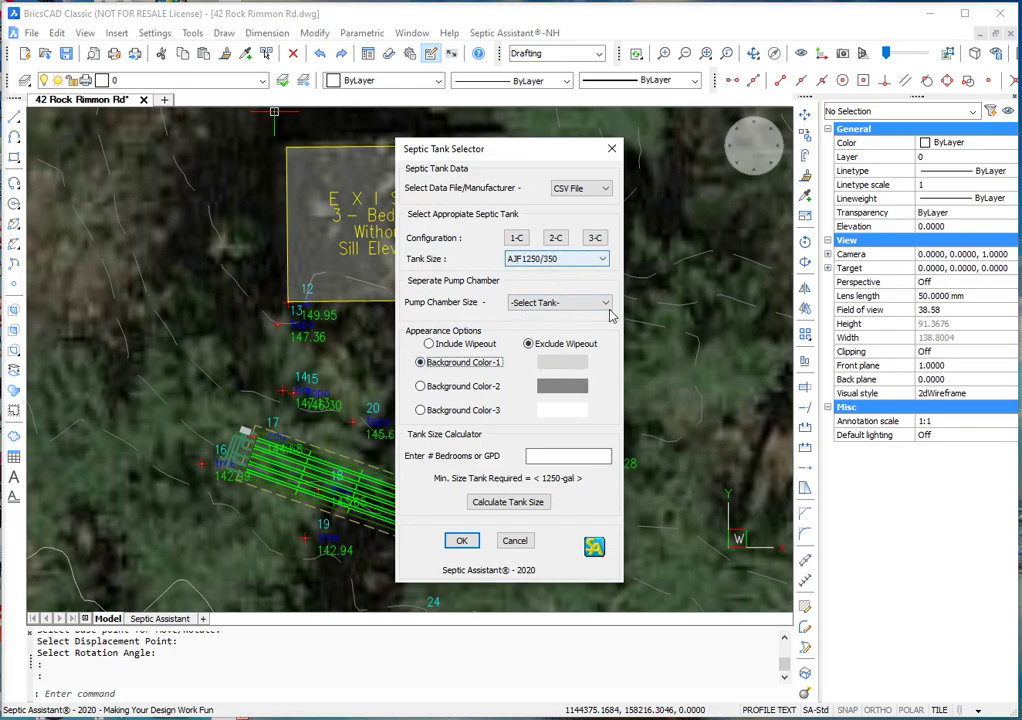
{"action": "left_click", "coordinate": [461, 541]}
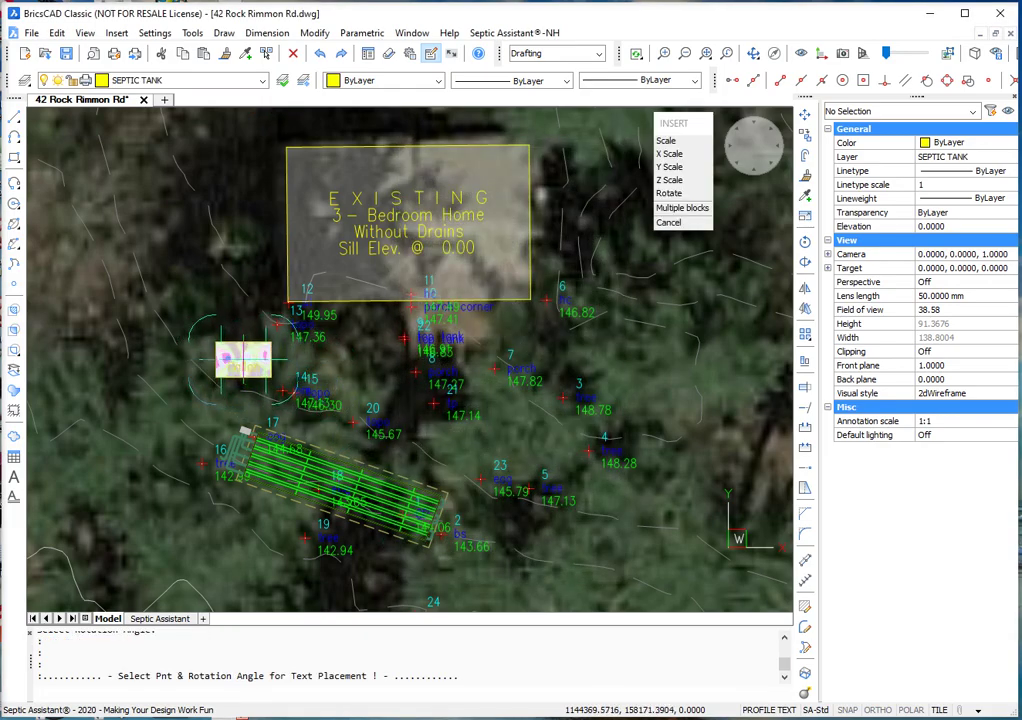
{"action": "left_click", "coordinate": [240, 358]}
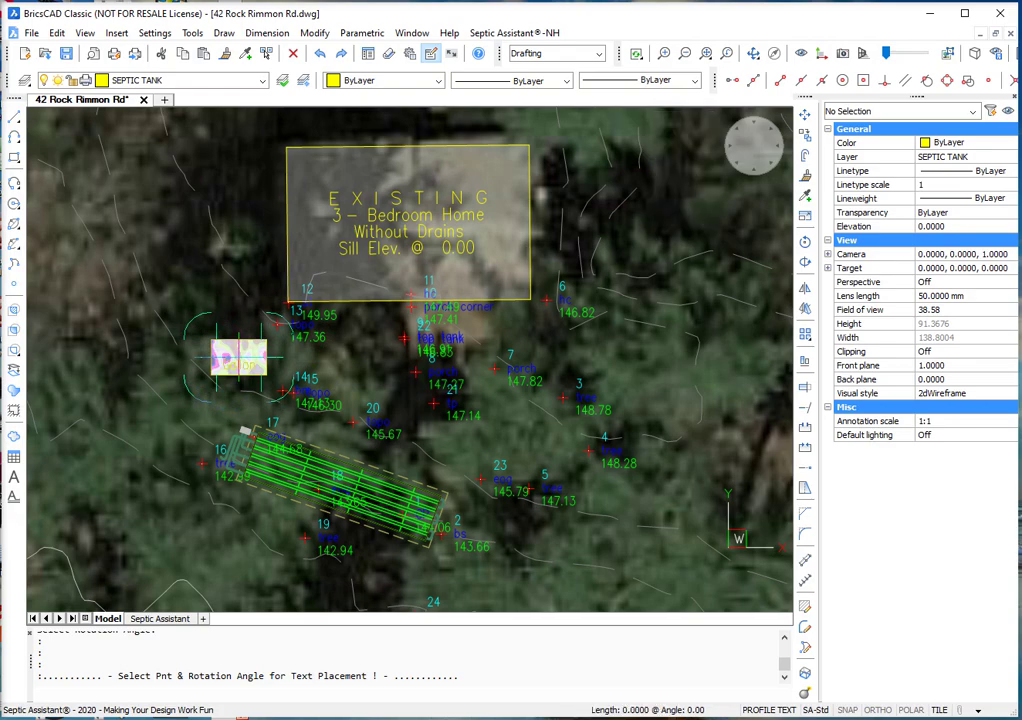
{"action": "left_click", "coordinate": [265, 286]}
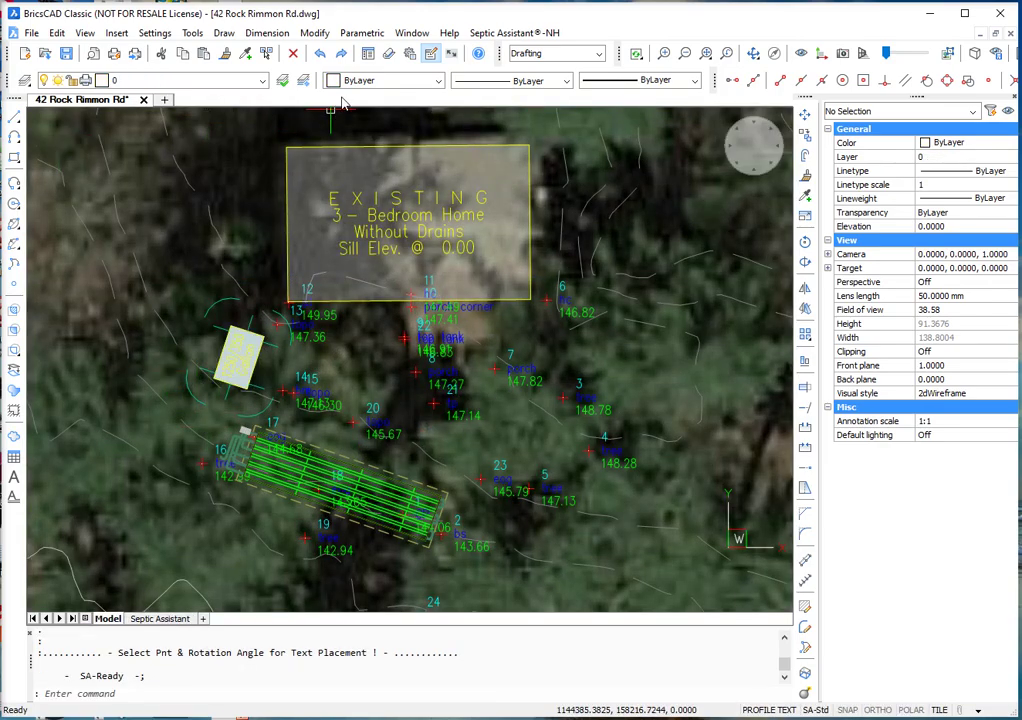
- Draw a two-segment House --> Tank sewer line from the tank to the house wall, labelled 7.18' and 6.51'
{"action": "left_click", "coordinate": [510, 36]}
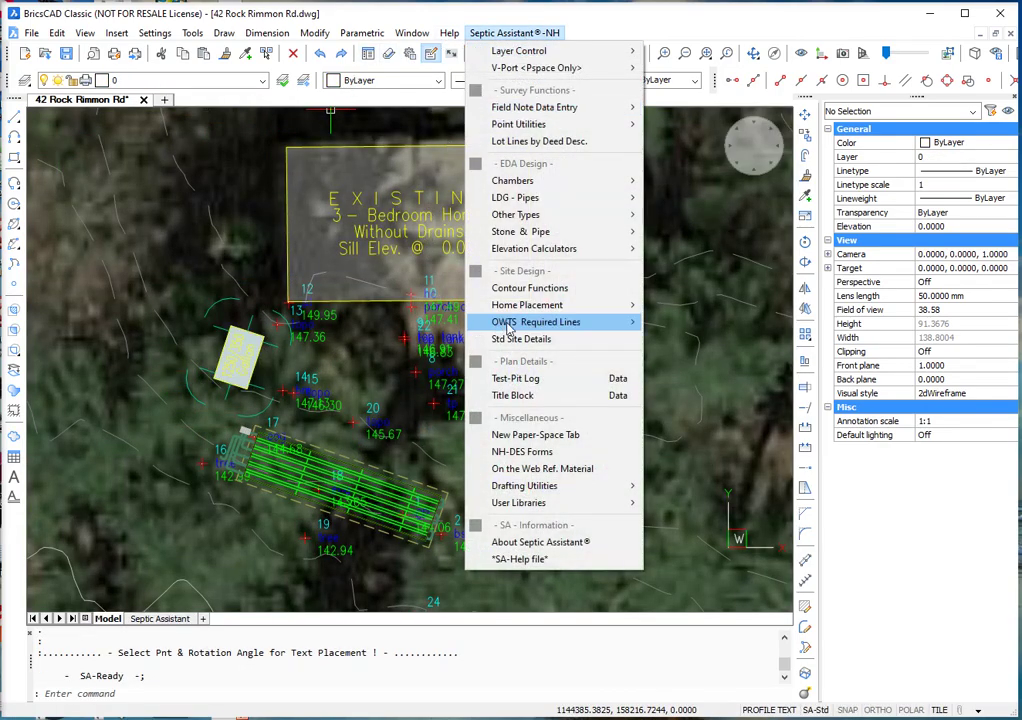
{"action": "mouse_move", "coordinate": [524, 331]}
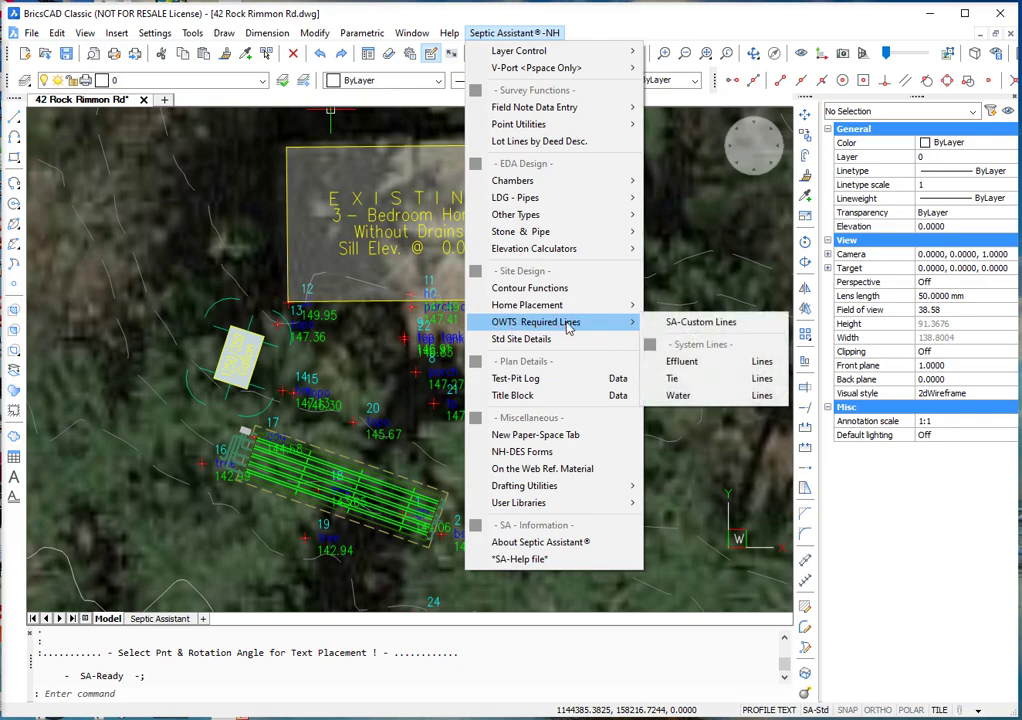
{"action": "left_click", "coordinate": [690, 362]}
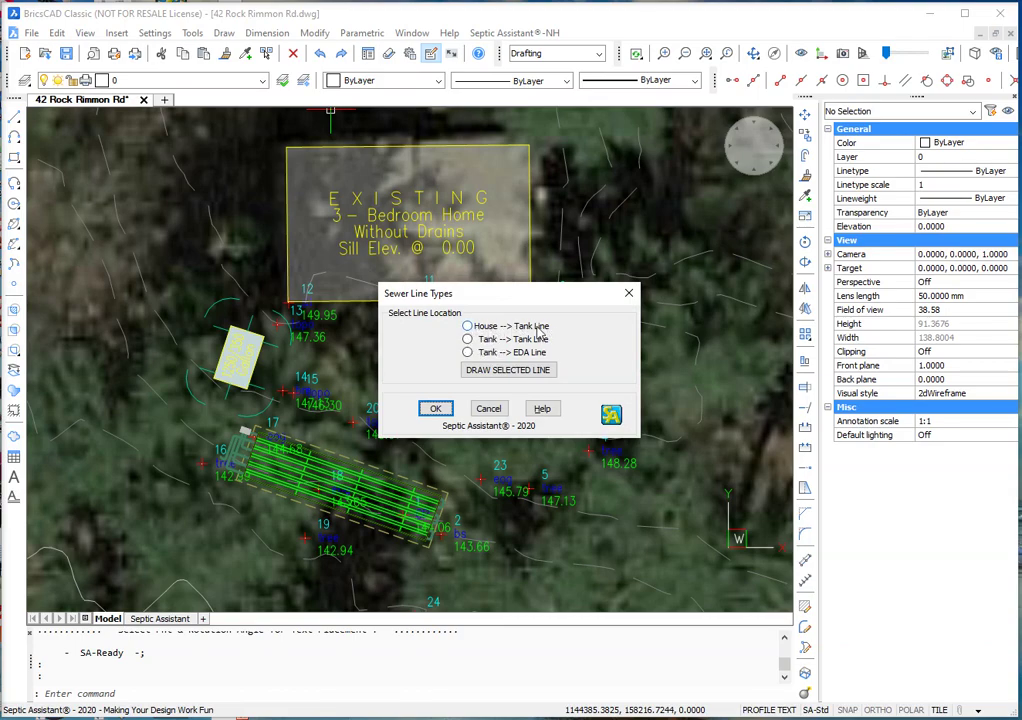
{"action": "left_click", "coordinate": [467, 327]}
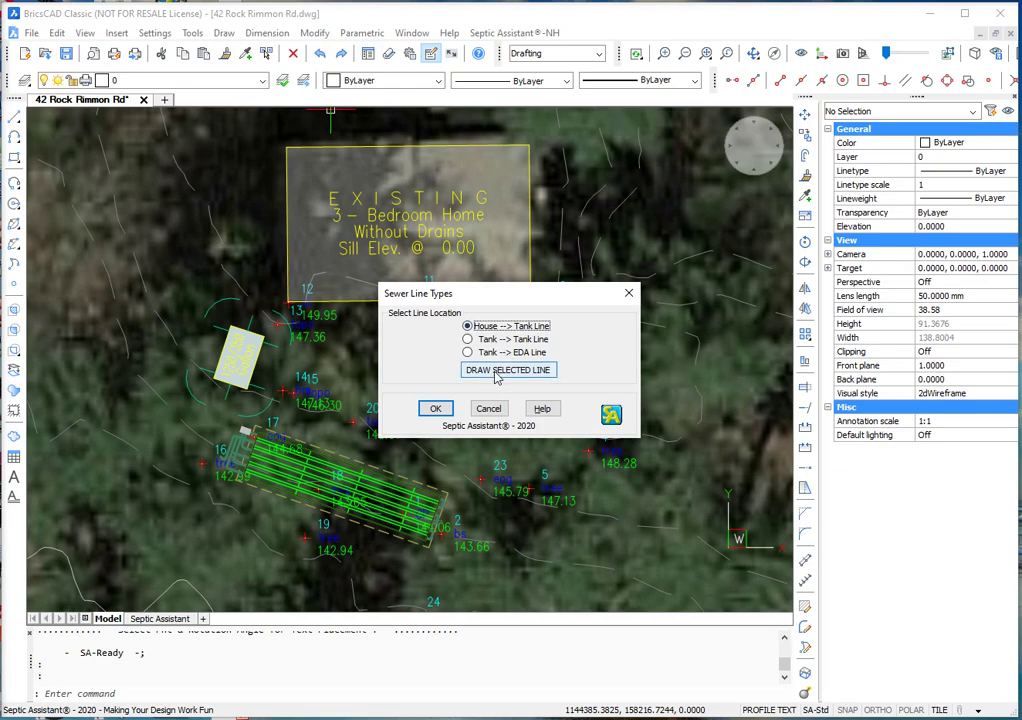
{"action": "left_click", "coordinate": [497, 371]}
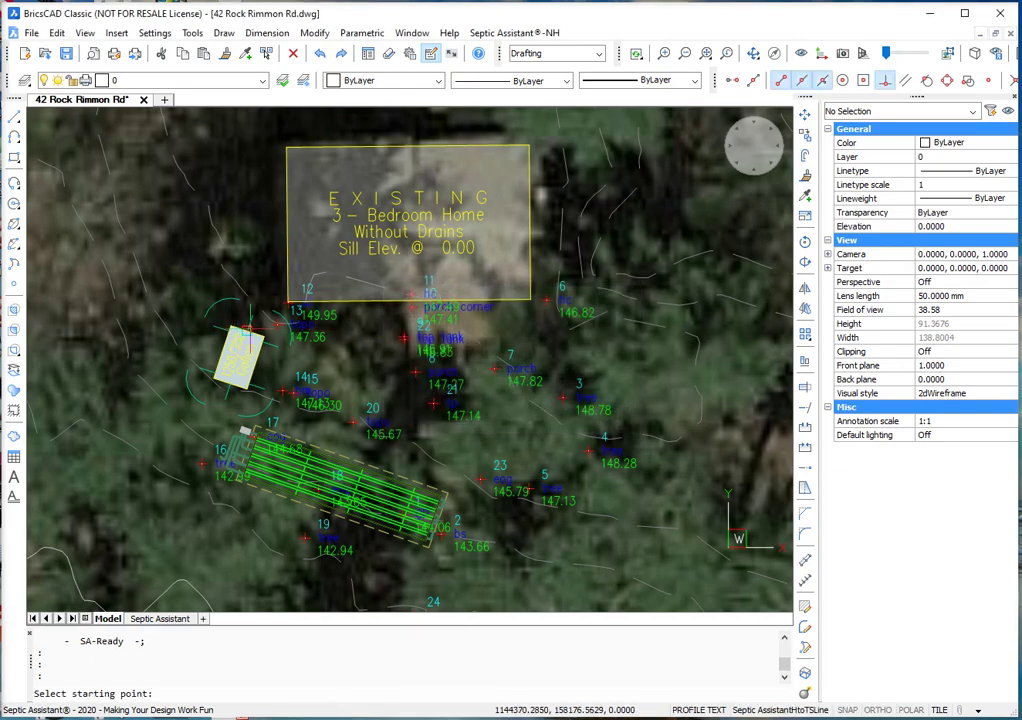
{"action": "scroll", "coordinate": [246, 328], "scroll_direction": "up", "scroll_amount": 4}
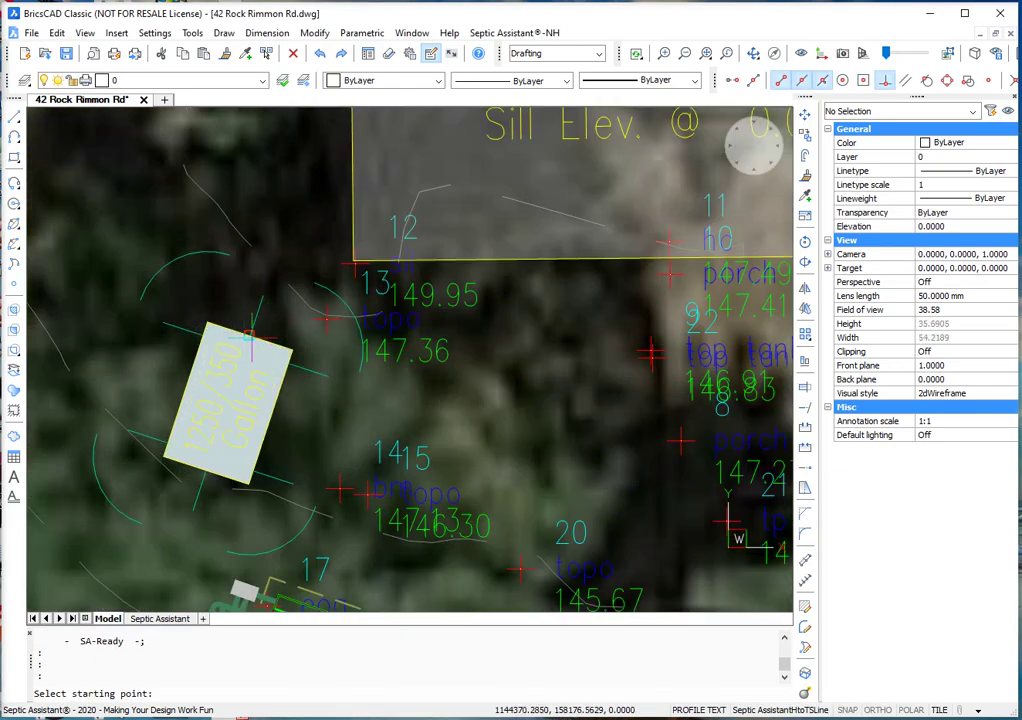
{"action": "left_click", "coordinate": [251, 332]}
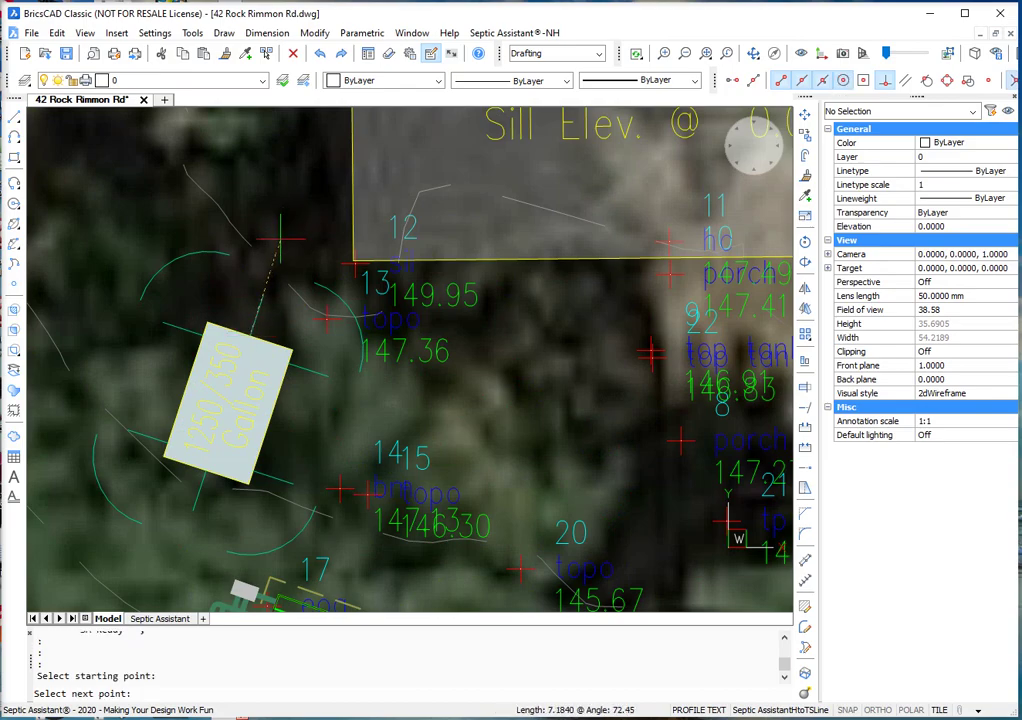
{"action": "left_click", "coordinate": [280, 238]}
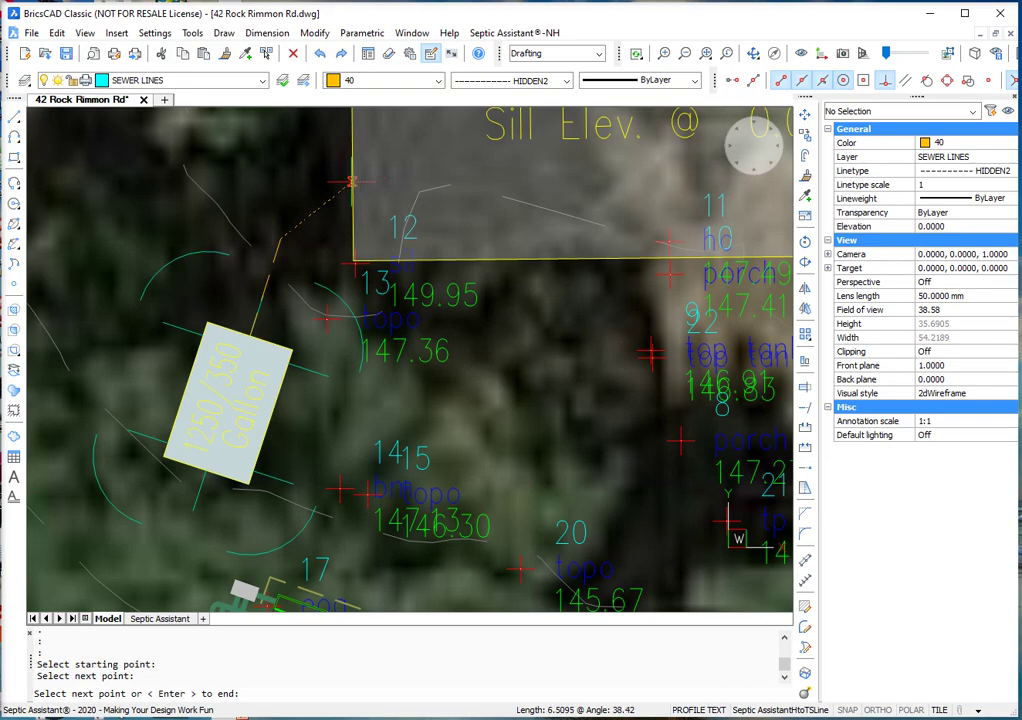
{"action": "left_click", "coordinate": [350, 182]}
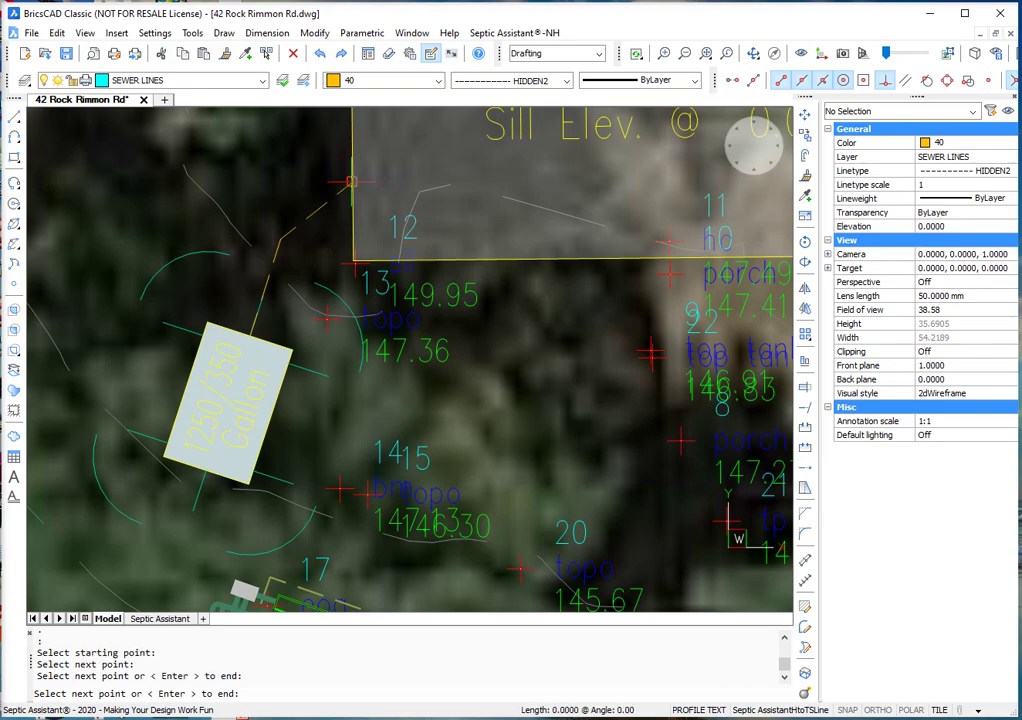
{"action": "key", "text": "Return"}
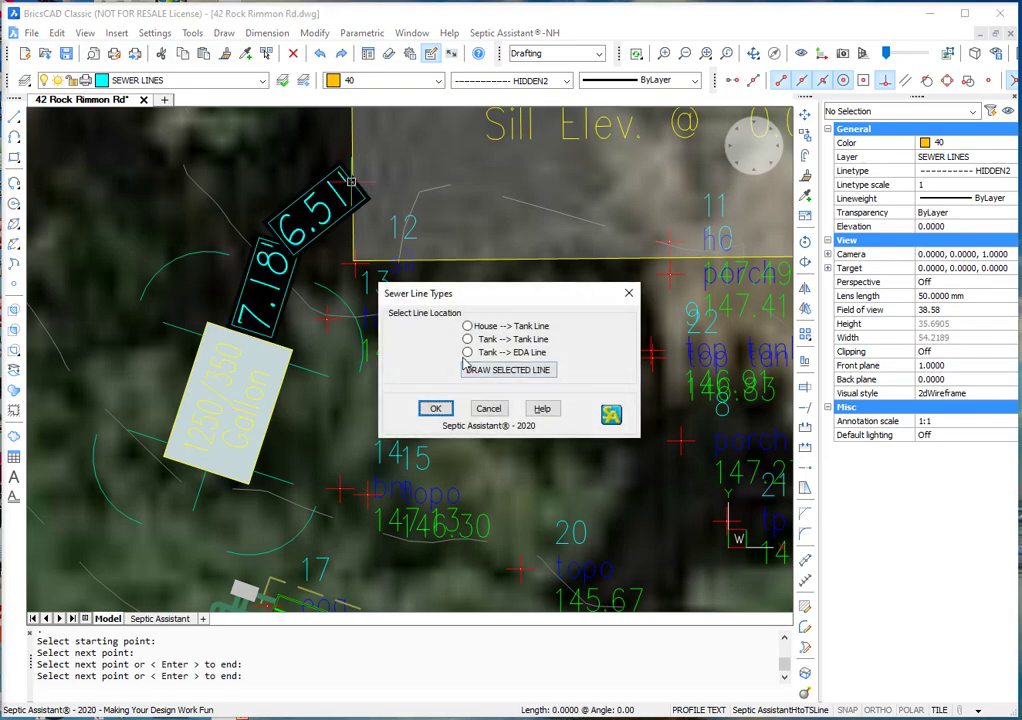
- Draw a two-segment Tank --> EDA line from the tank's lower edge to the distribution box (6.26', 4.37')
{"action": "left_click", "coordinate": [467, 354]}
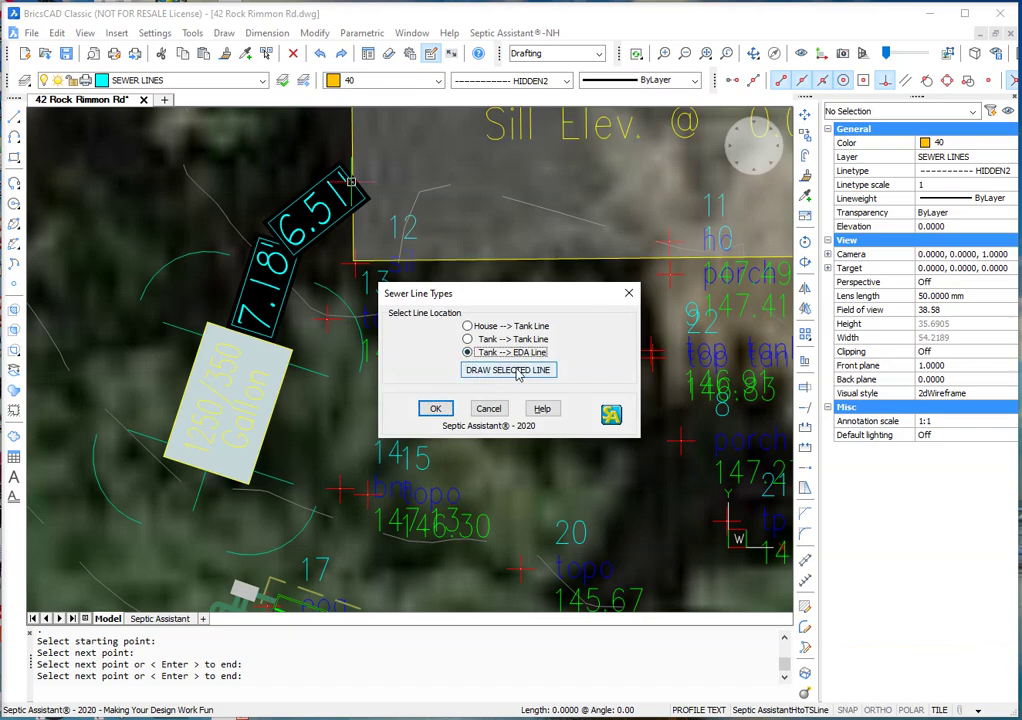
{"action": "left_click", "coordinate": [510, 370]}
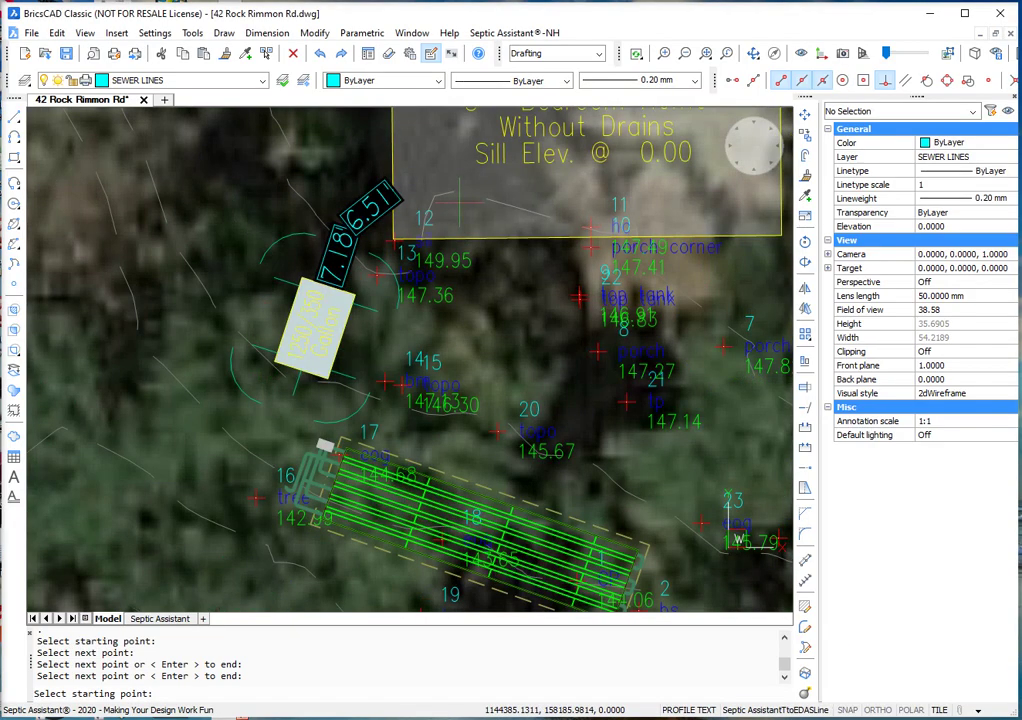
{"action": "scroll", "coordinate": [305, 380], "scroll_direction": "up", "scroll_amount": 4}
{"action": "left_click", "coordinate": [302, 355]}
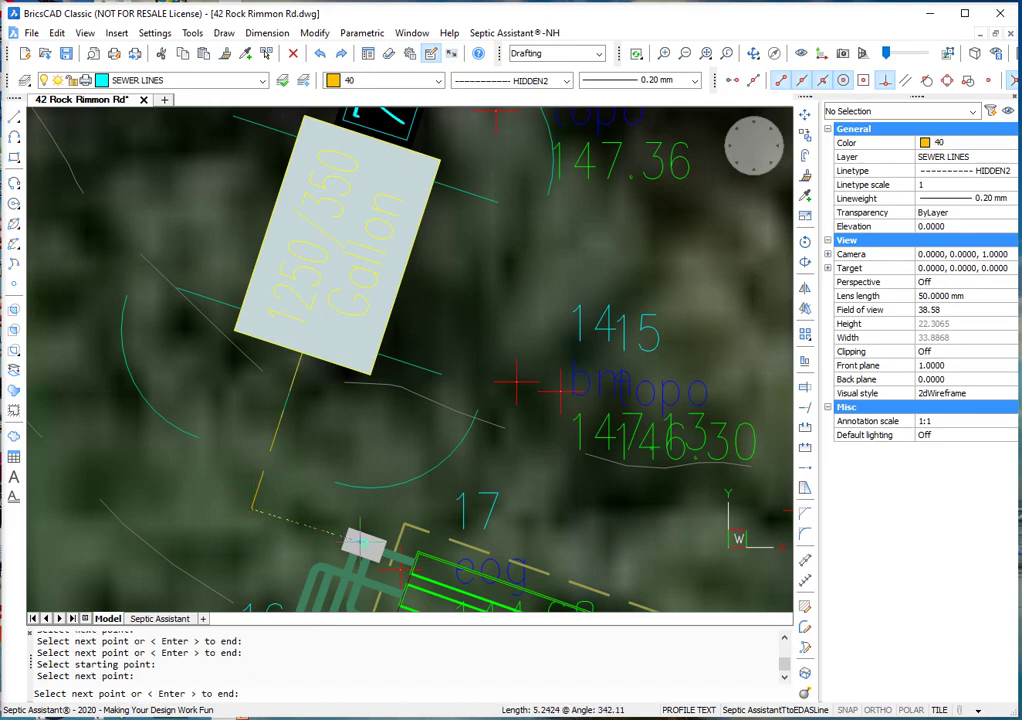
{"action": "left_click", "coordinate": [254, 504]}
{"action": "left_click", "coordinate": [345, 537]}
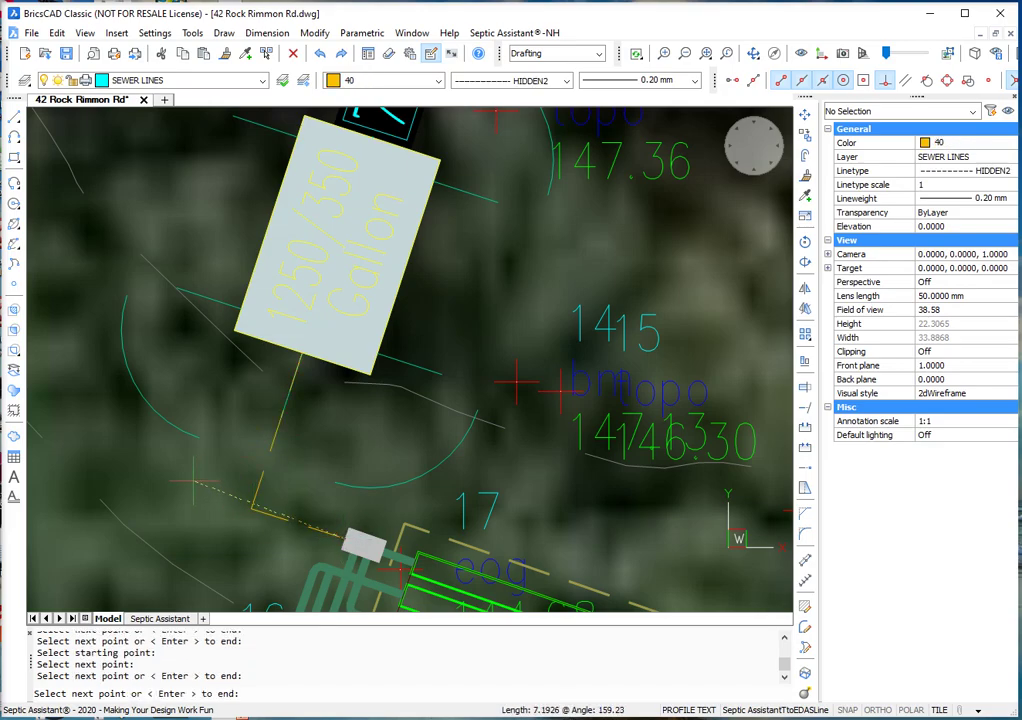
{"action": "key", "text": "Return"}
{"action": "left_click", "coordinate": [434, 411]}
{"action": "scroll", "coordinate": [342, 318], "scroll_direction": "down", "scroll_amount": 1}
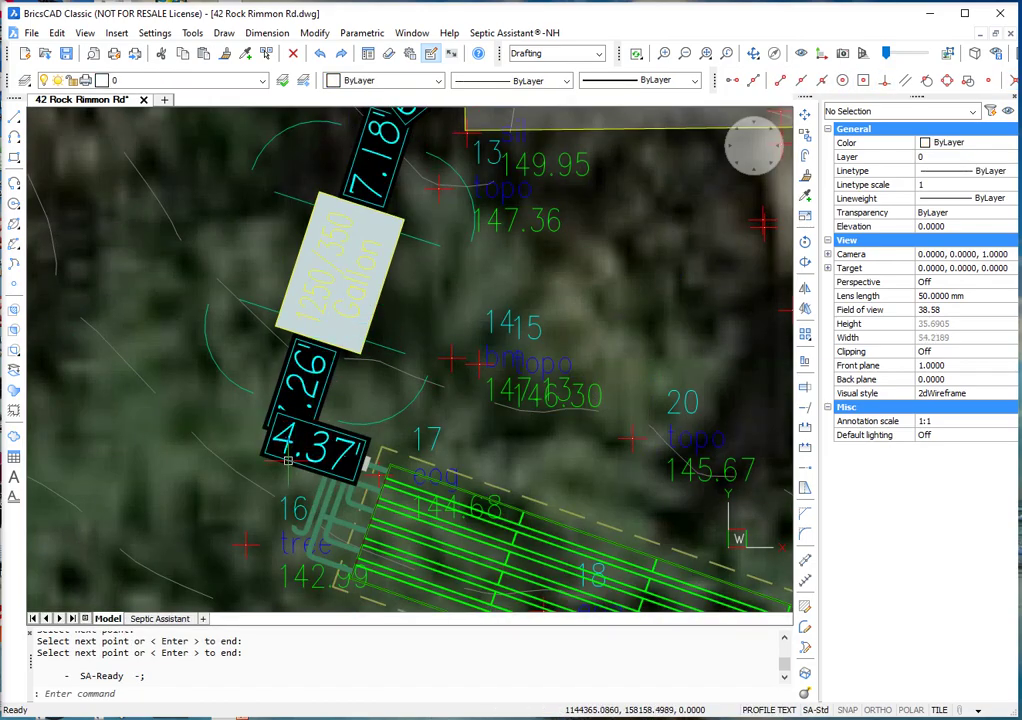
- Shift the 4.37' and 7.26' length labels lower-left, off their sewer line segments
{"action": "left_click", "coordinate": [285, 438]}
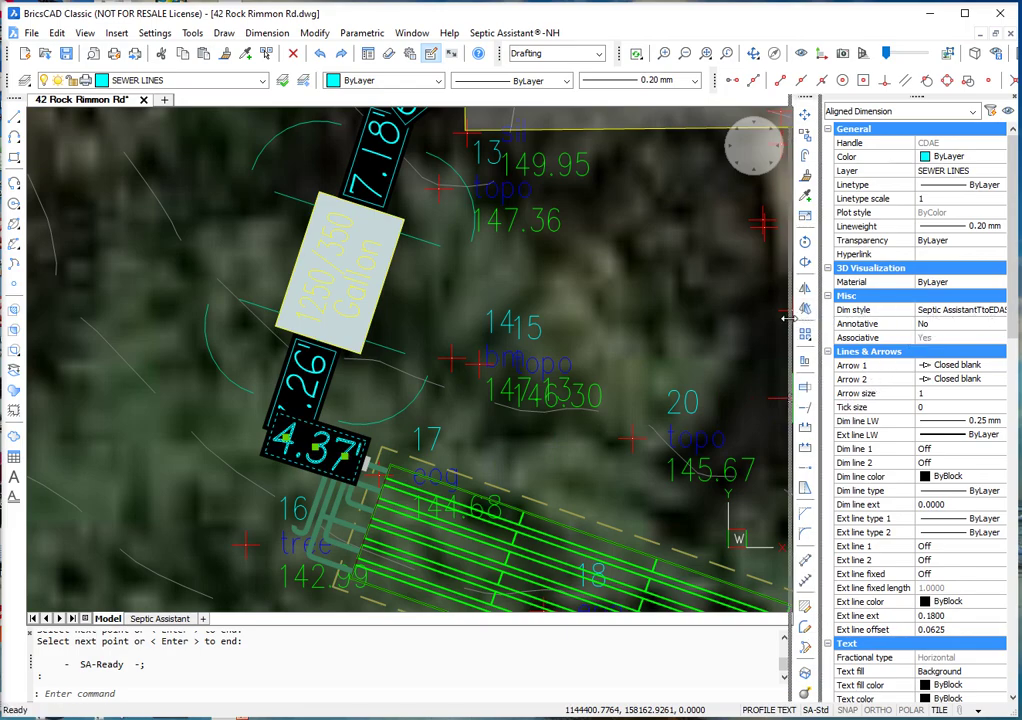
{"action": "left_click_drag", "start_coordinate": [779, 317], "coordinate": [740, 318]}
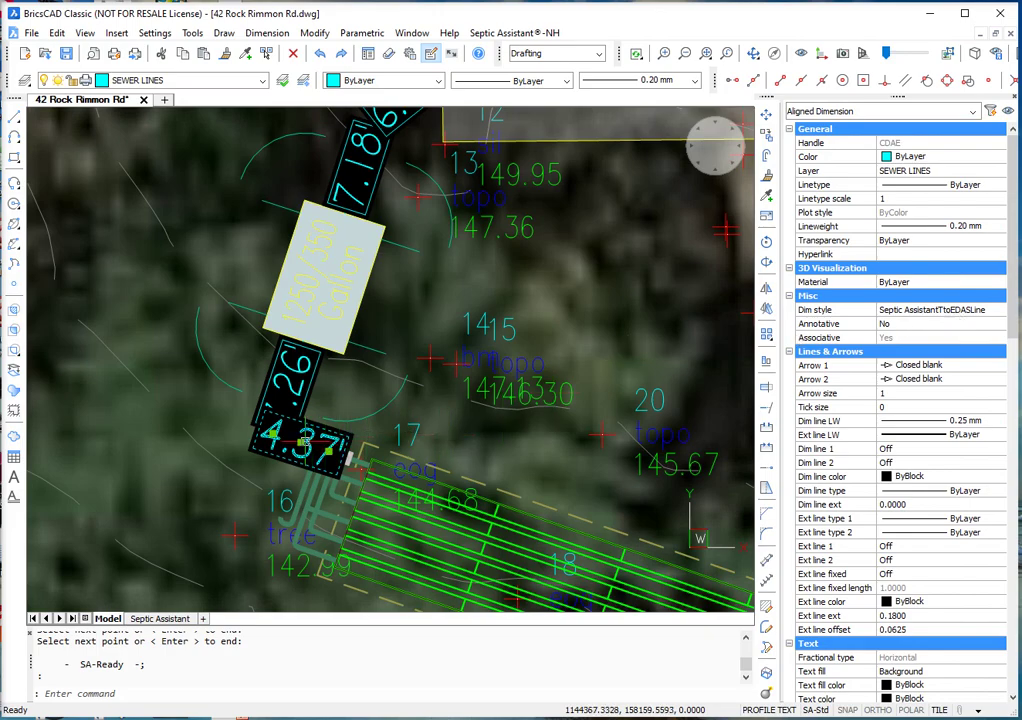
{"action": "left_click", "coordinate": [301, 440]}
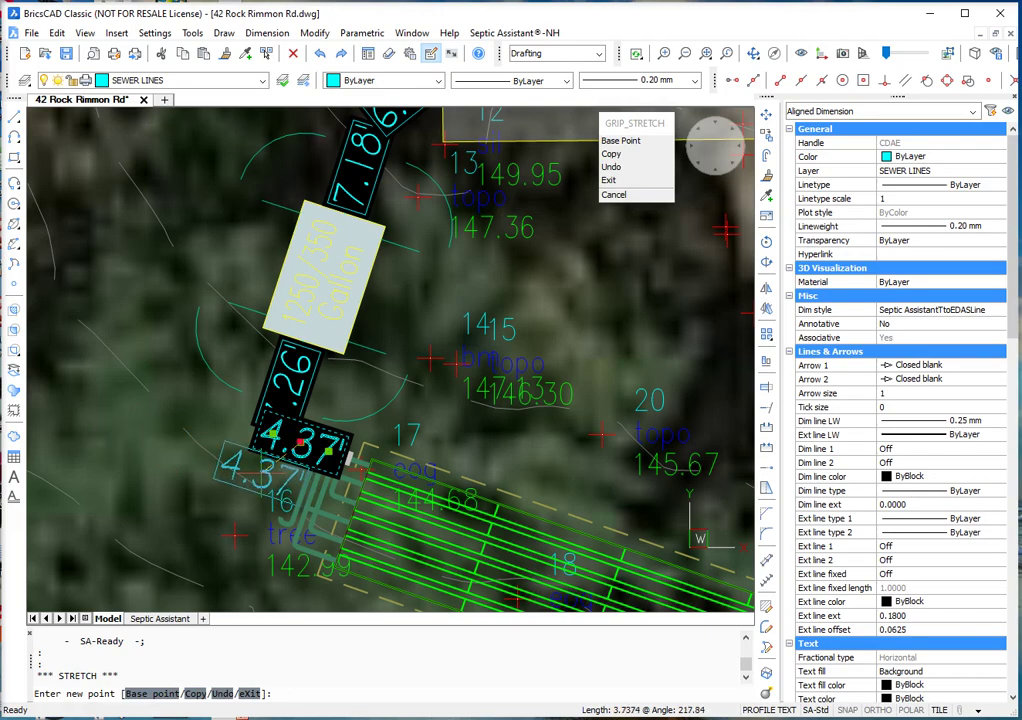
{"action": "left_click", "coordinate": [260, 471]}
{"action": "left_click", "coordinate": [287, 390]}
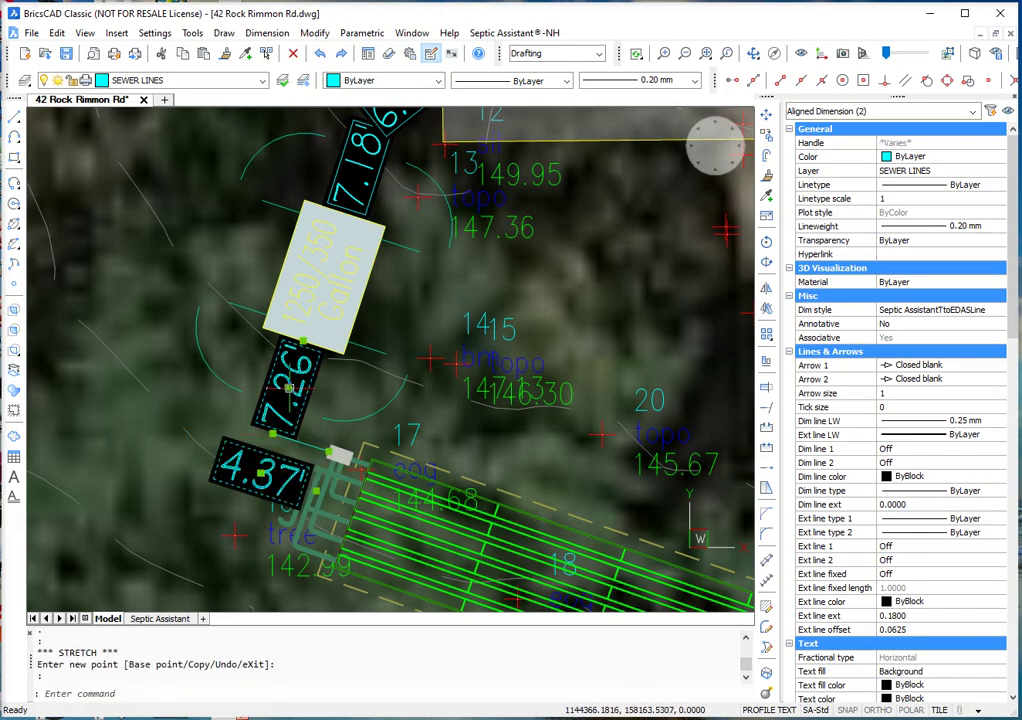
{"action": "left_click", "coordinate": [287, 386]}
{"action": "left_click", "coordinate": [261, 381]}
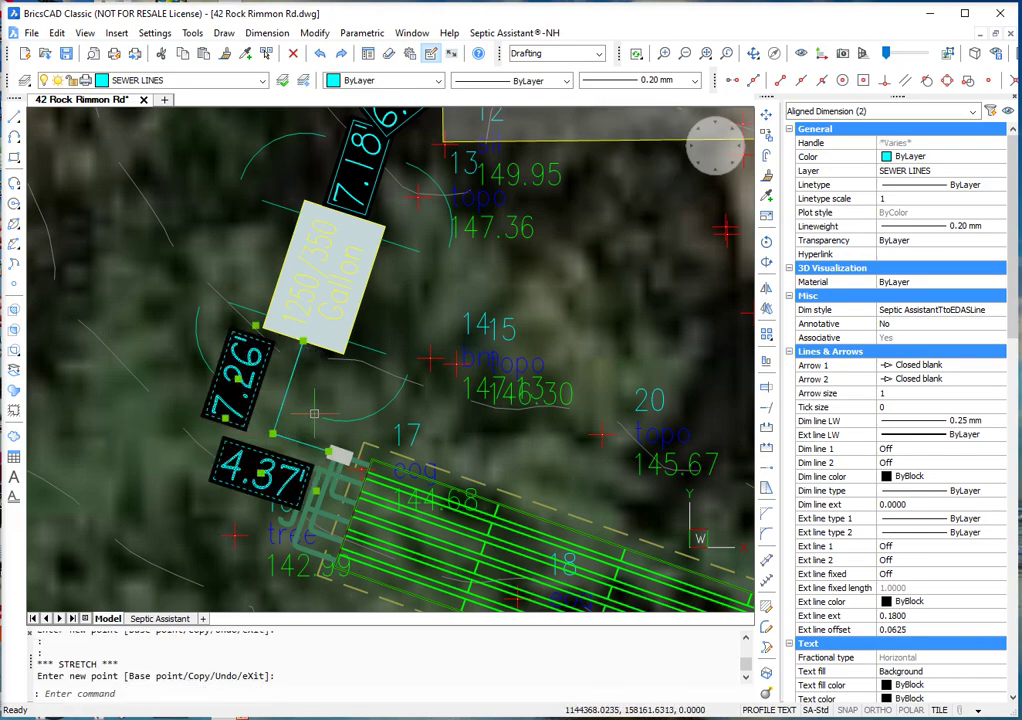
{"action": "key", "text": "Escape"}
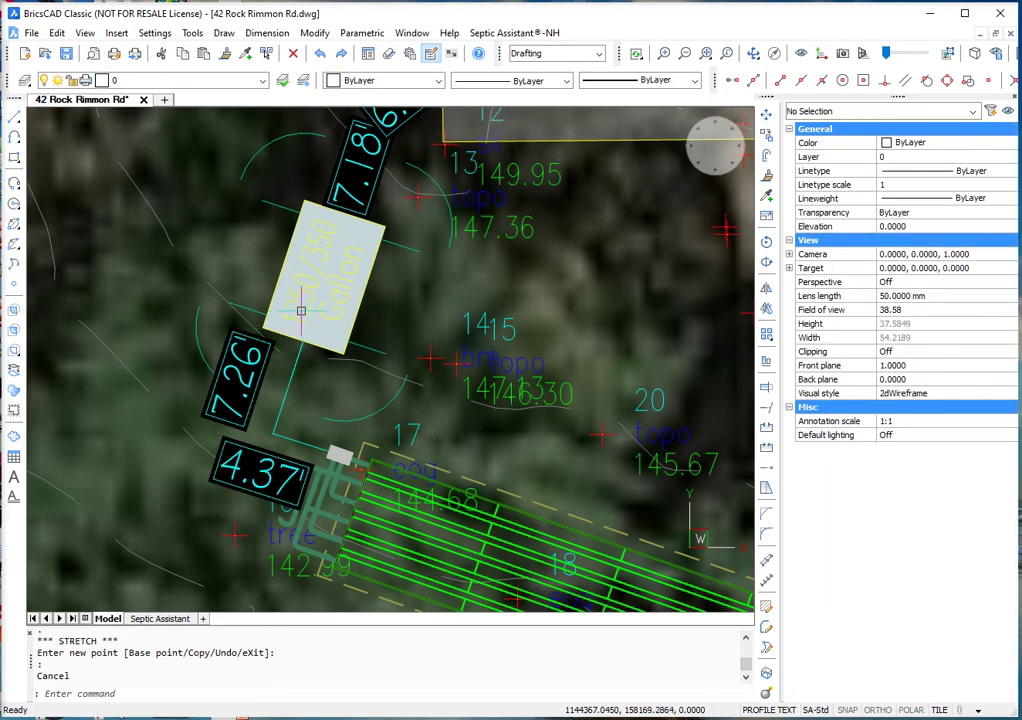
- Move the 7.18' length label off the line so it sits beside its segment
{"action": "scroll", "coordinate": [258, 460], "scroll_direction": "down", "scroll_amount": 2}
{"action": "scroll", "coordinate": [333, 210], "scroll_direction": "up", "scroll_amount": 3}
{"action": "left_click", "coordinate": [391, 291]}
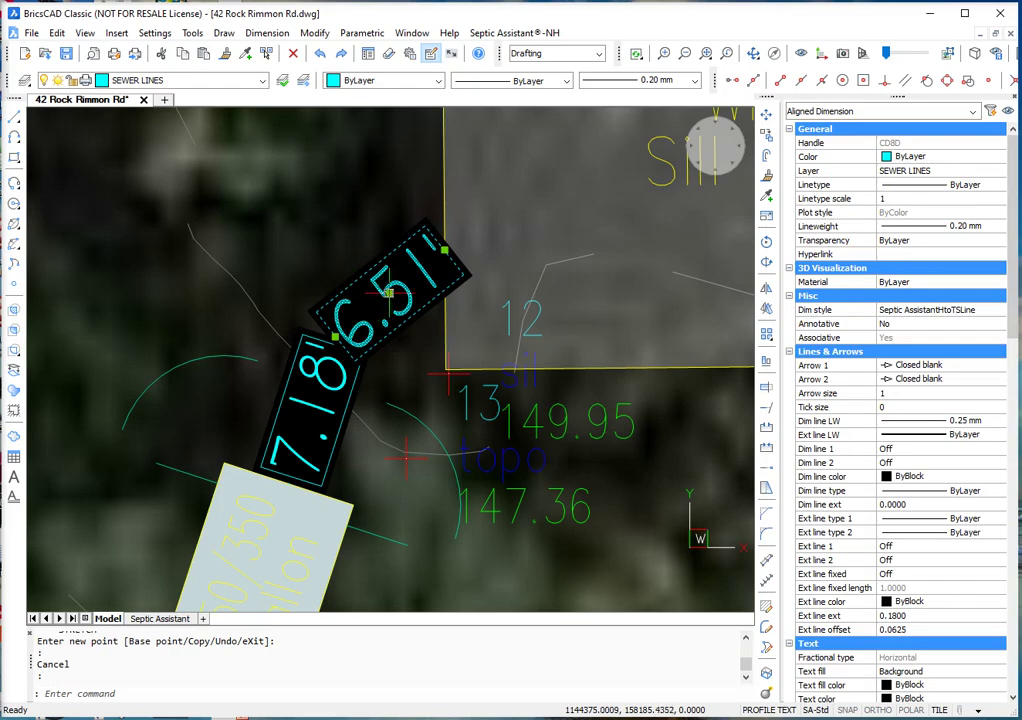
{"action": "left_click", "coordinate": [391, 291]}
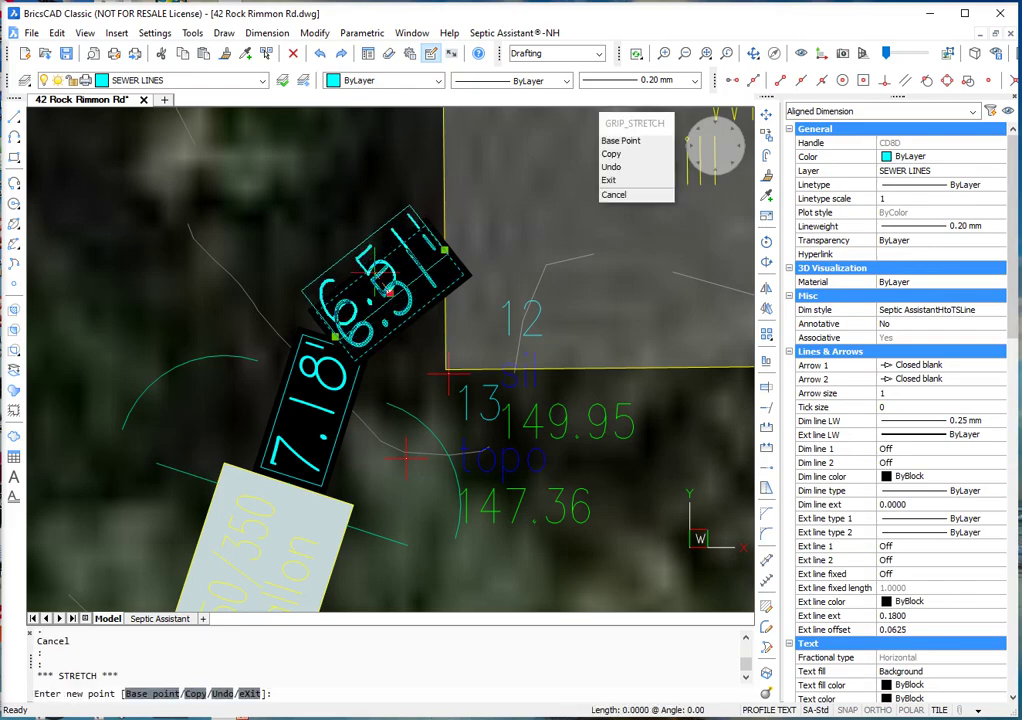
{"action": "key", "text": "Escape"}
{"action": "left_click", "coordinate": [290, 374]}
{"action": "left_click", "coordinate": [312, 410]}
{"action": "left_click", "coordinate": [249, 382]}
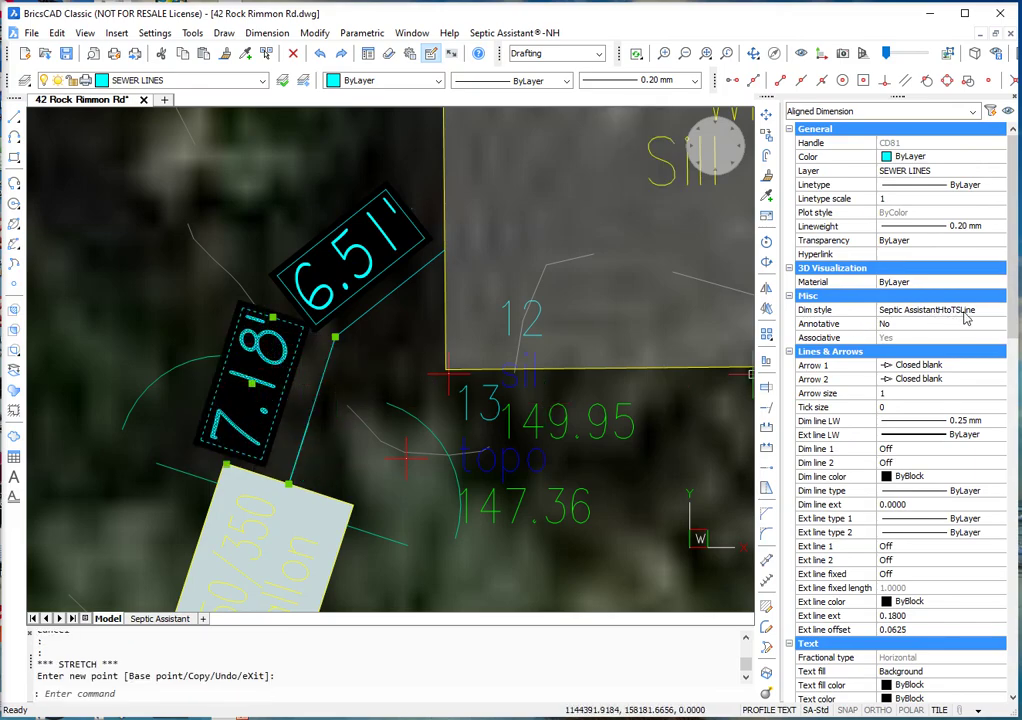
{"action": "key", "text": "Escape"}
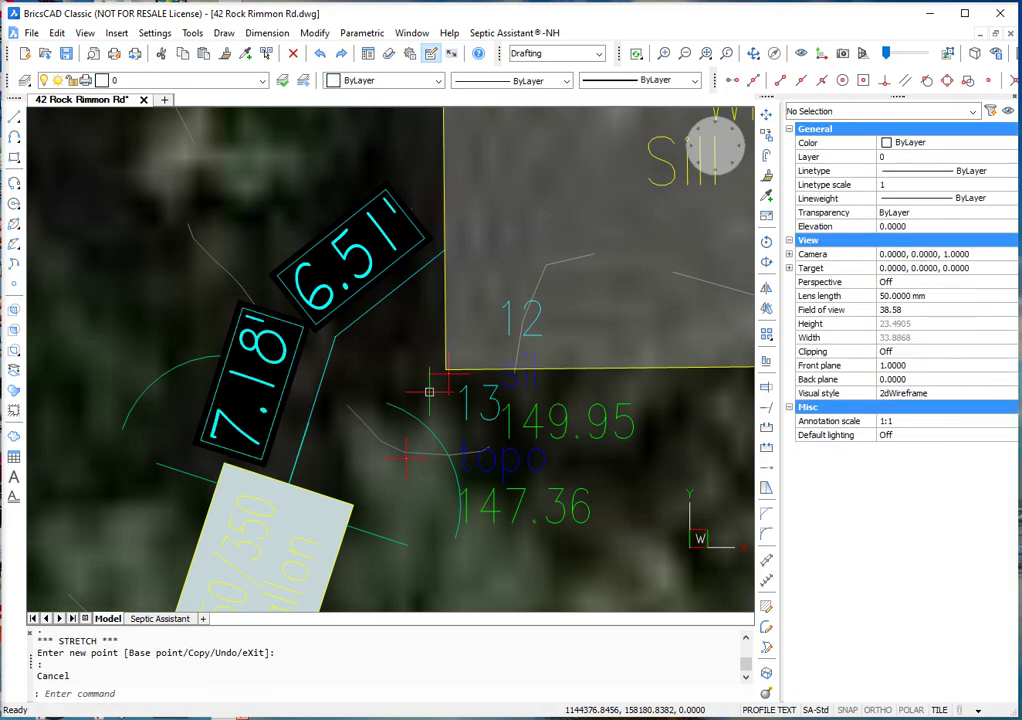
- Stretch the cyan sewer line's bend vertex to a new point
{"action": "left_click", "coordinate": [338, 329]}
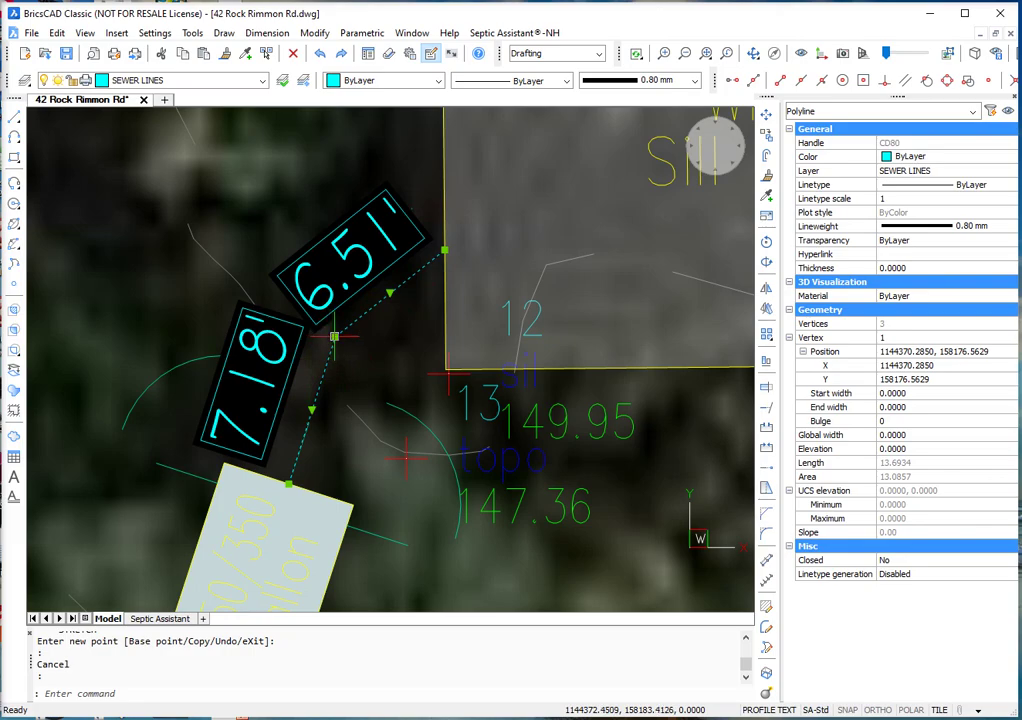
{"action": "left_click", "coordinate": [334, 336]}
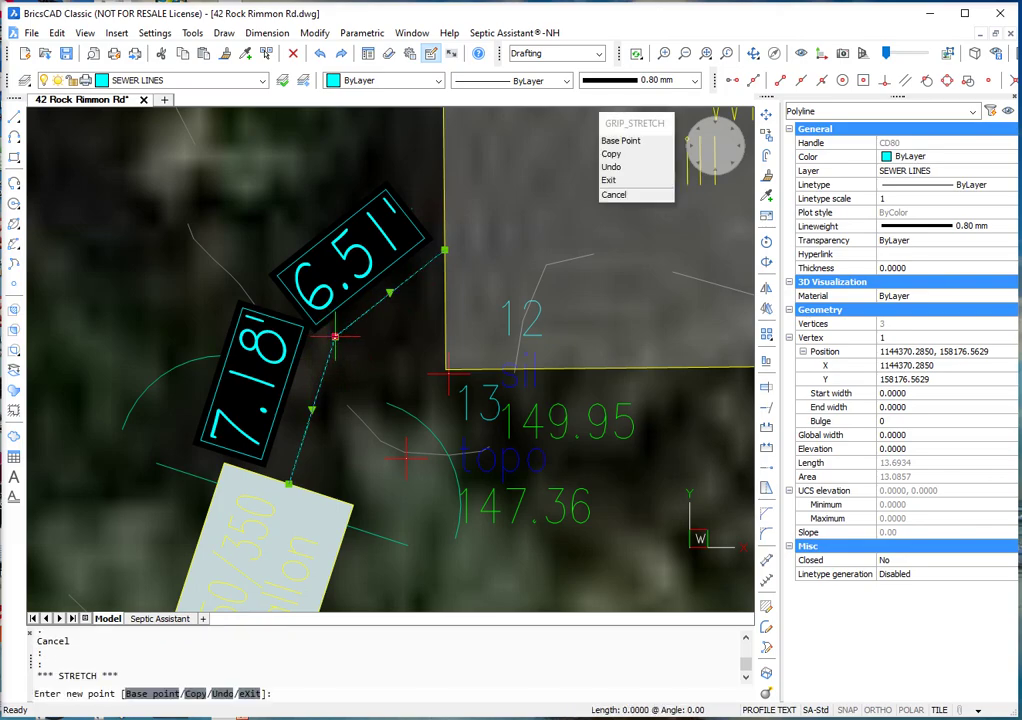
{"action": "left_click", "coordinate": [352, 284]}
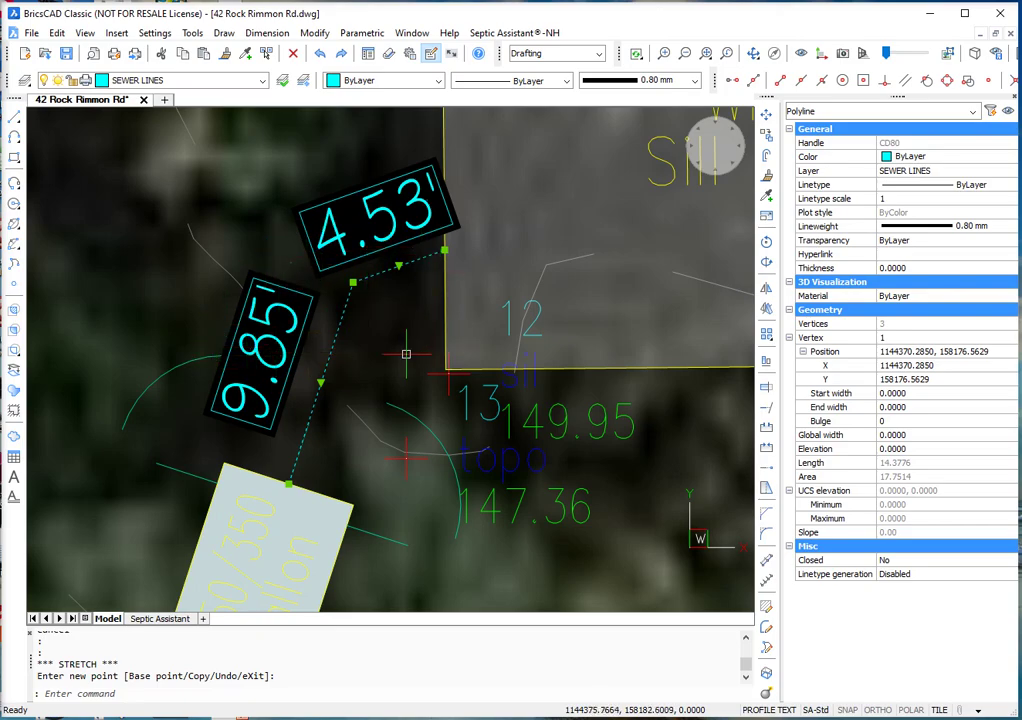
{"action": "key", "text": "Escape"}
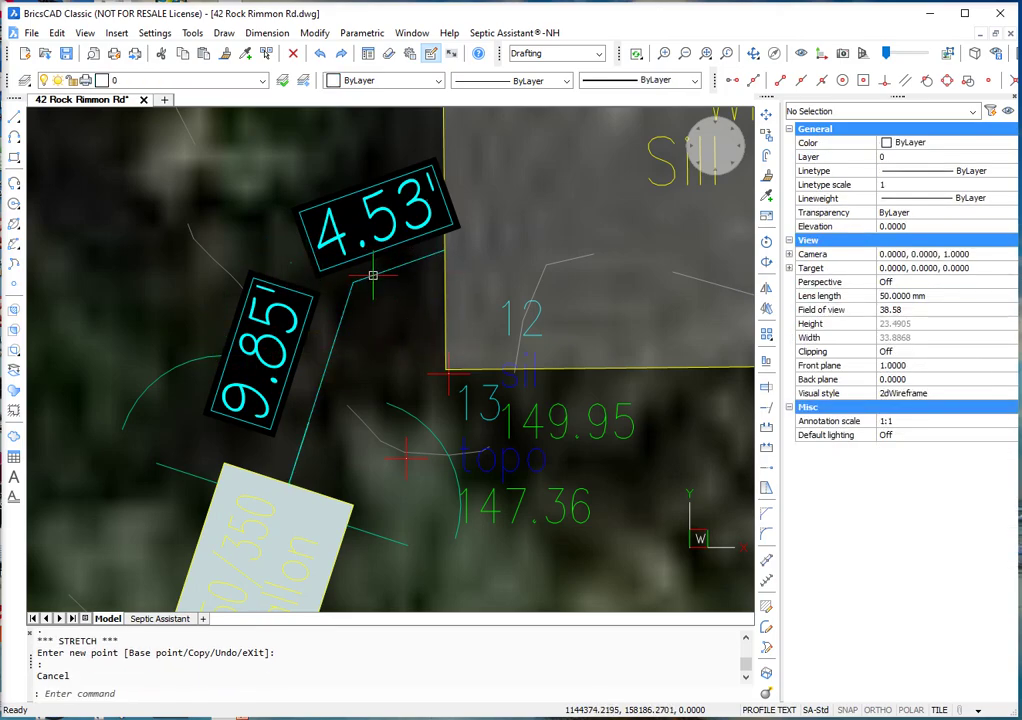
{"action": "scroll", "coordinate": [246, 259], "scroll_direction": "down", "scroll_amount": 5}
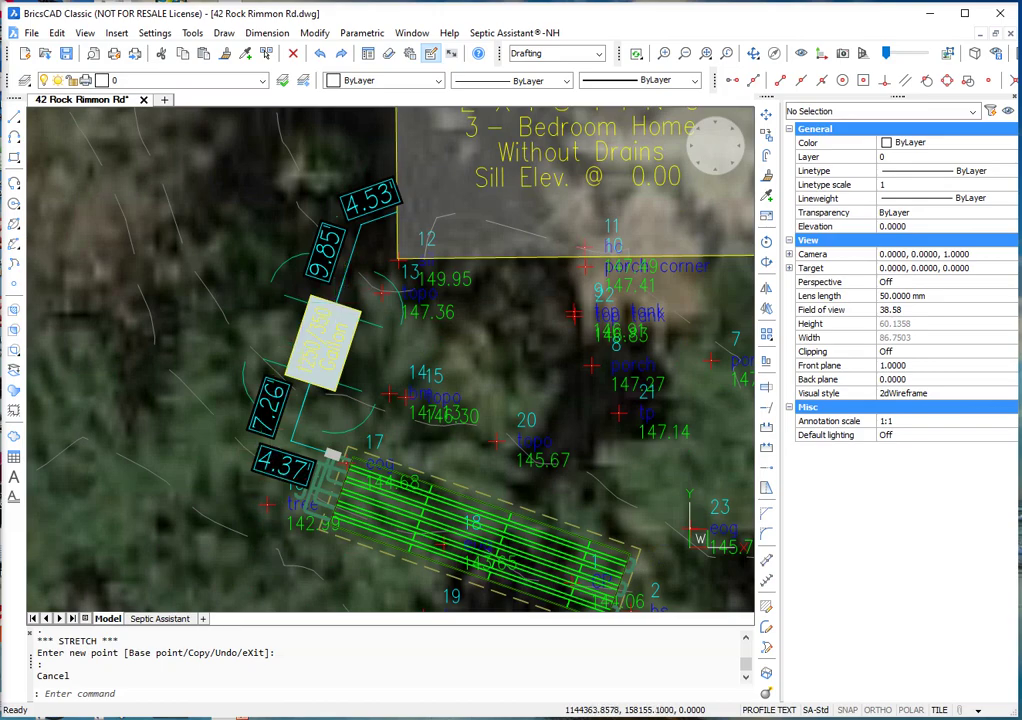
{"action": "scroll", "coordinate": [231, 494], "scroll_direction": "up", "scroll_amount": 5}
{"action": "scroll", "coordinate": [231, 494], "scroll_direction": "down", "scroll_amount": 2}
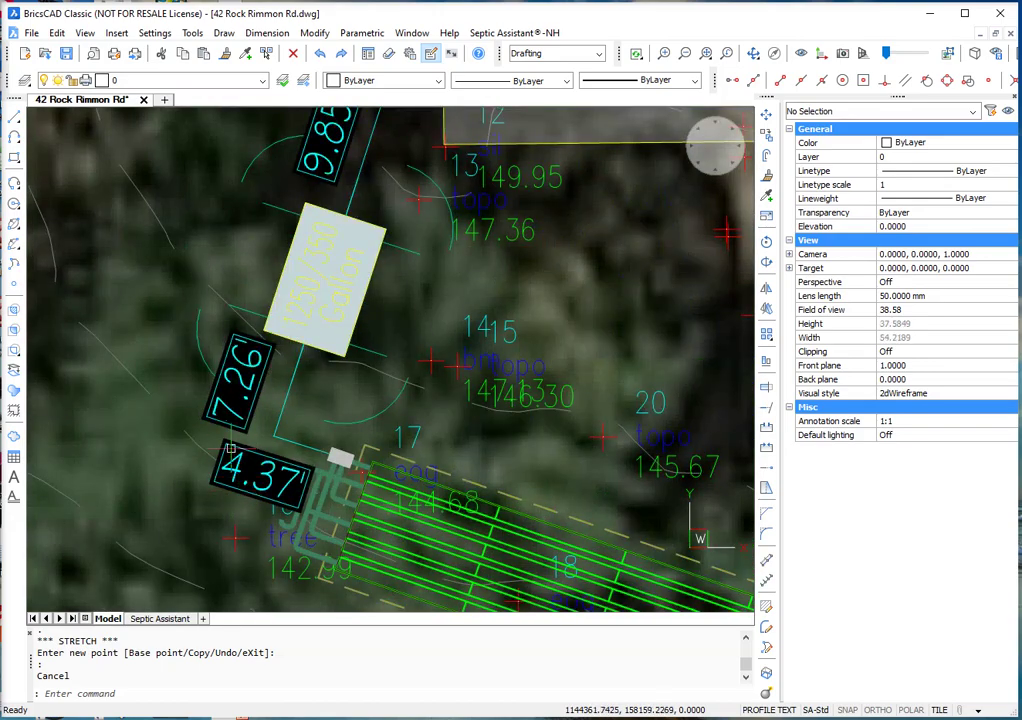
{"action": "scroll", "coordinate": [183, 390], "scroll_direction": "down", "scroll_amount": 3}
{"action": "scroll", "coordinate": [297, 272], "scroll_direction": "up", "scroll_amount": 4}
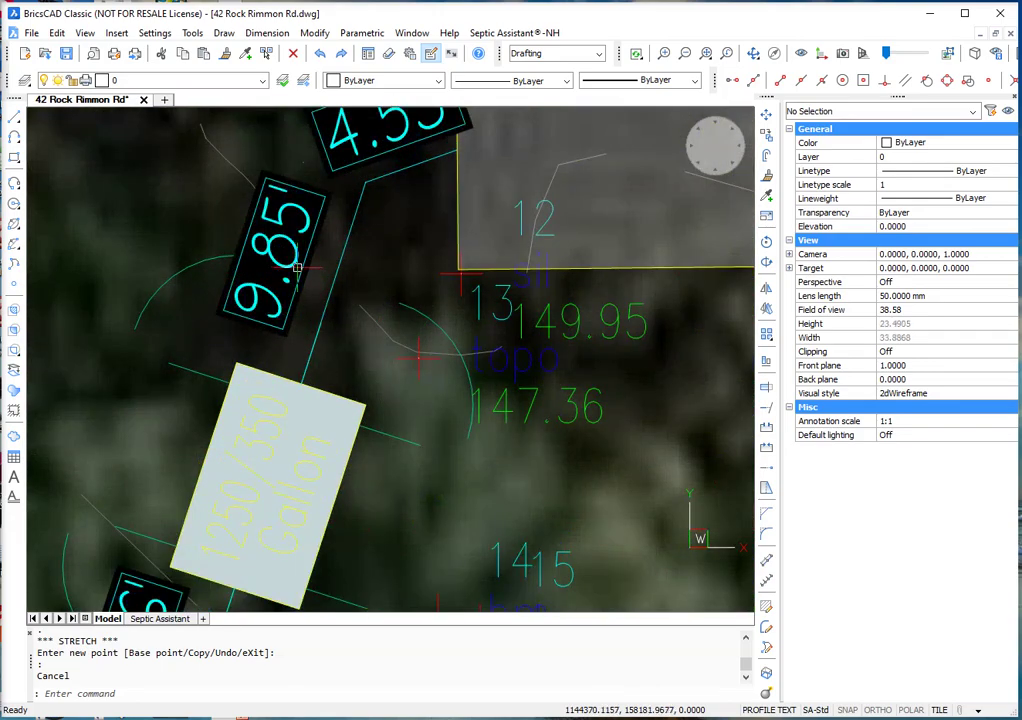
- Re-stretch the bend toward the house corner so the segments read 5.99' and 7.79'
{"action": "left_click", "coordinate": [364, 183]}
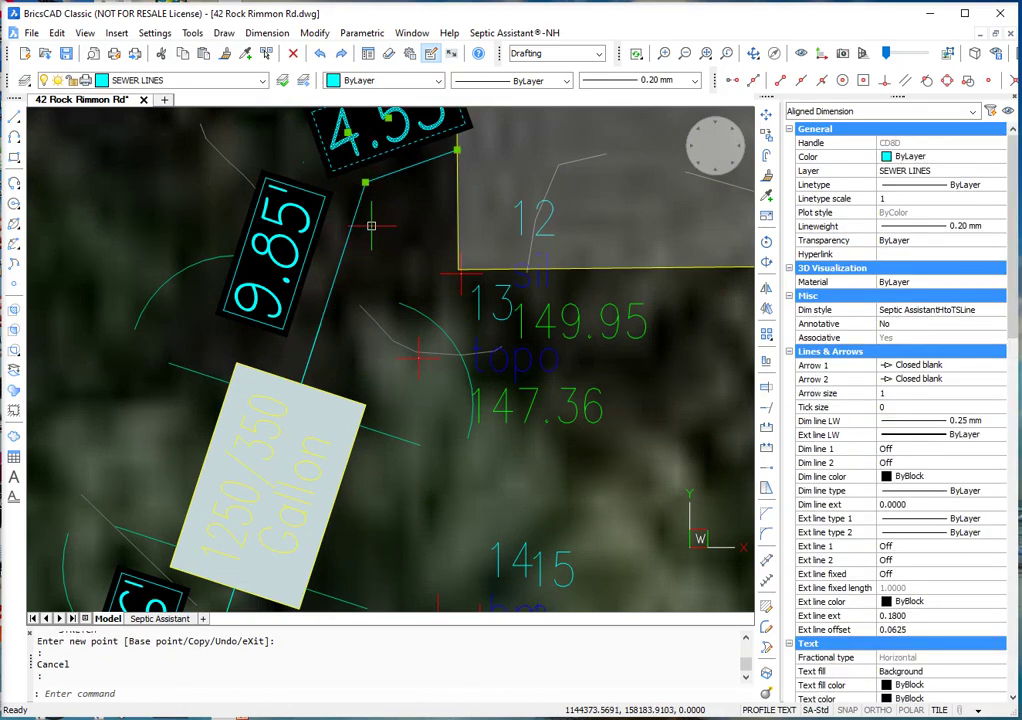
{"action": "key", "text": "Escape"}
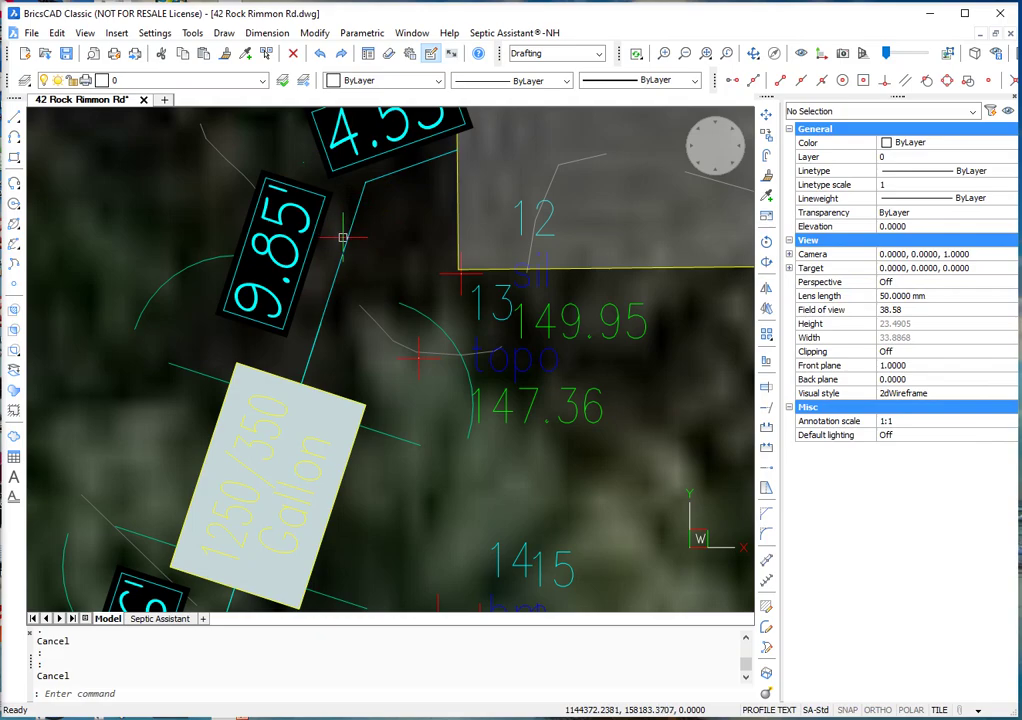
{"action": "left_click", "coordinate": [344, 243]}
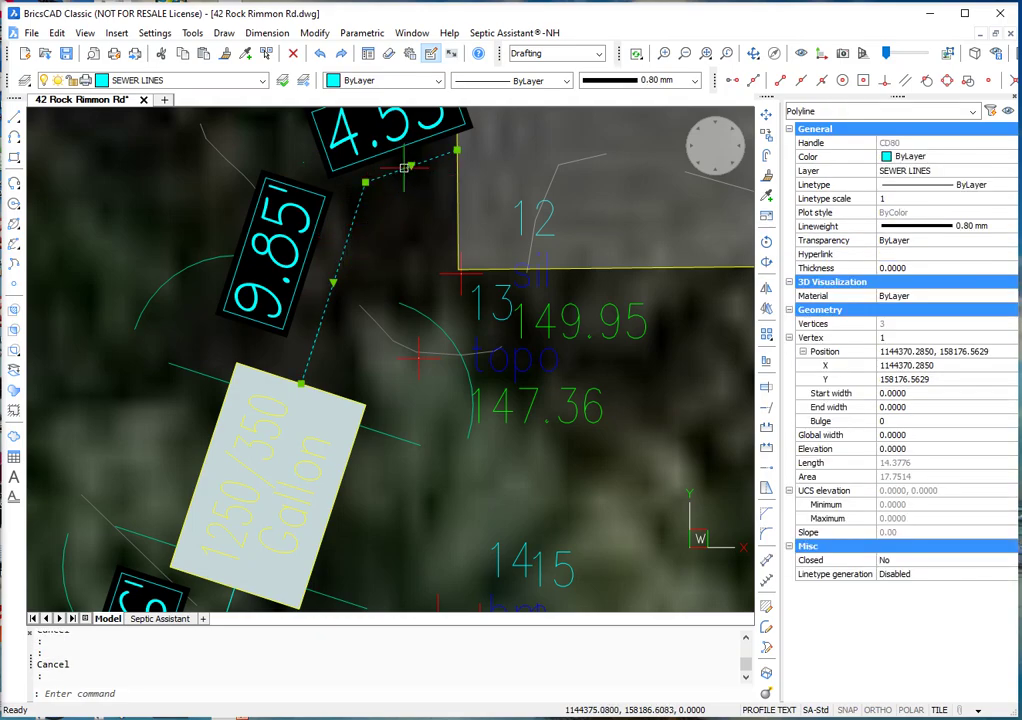
{"action": "left_click", "coordinate": [366, 177]}
{"action": "left_click", "coordinate": [352, 222]}
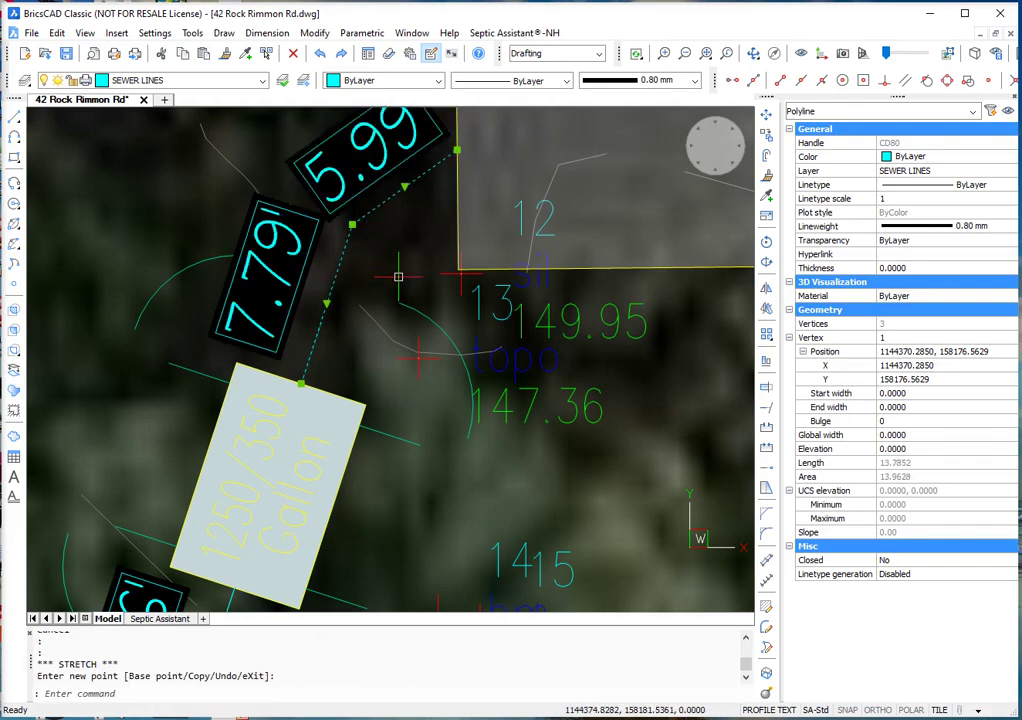
{"action": "key", "text": "Escape"}
{"action": "scroll", "coordinate": [354, 221], "scroll_direction": "down", "scroll_amount": 4}
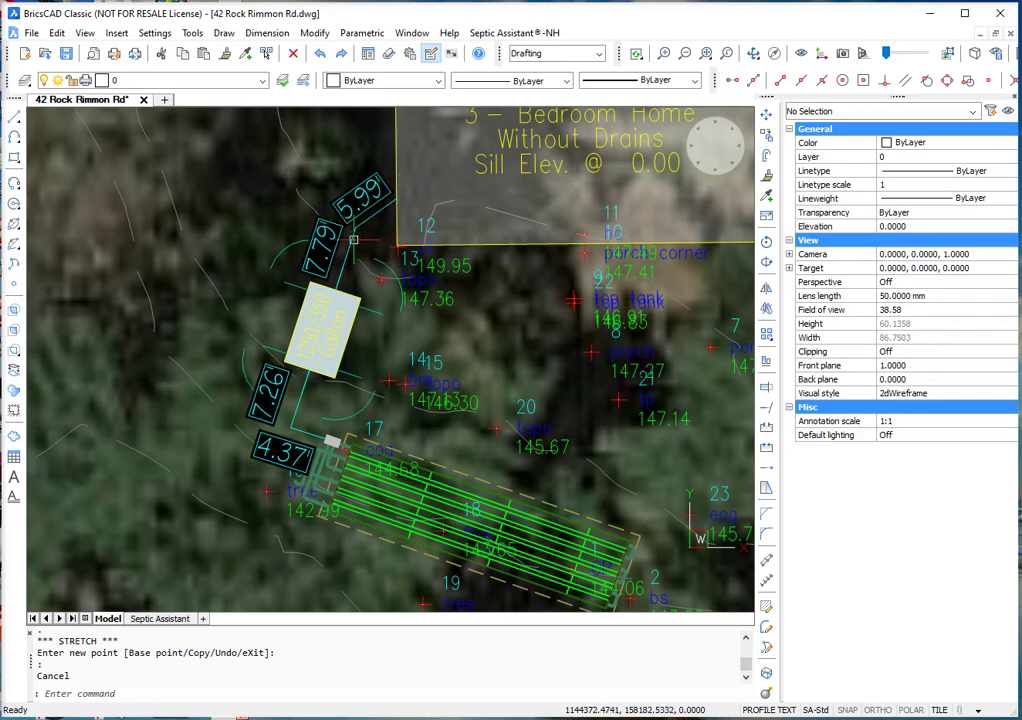
{"action": "scroll", "coordinate": [296, 472], "scroll_direction": "up", "scroll_amount": 2}
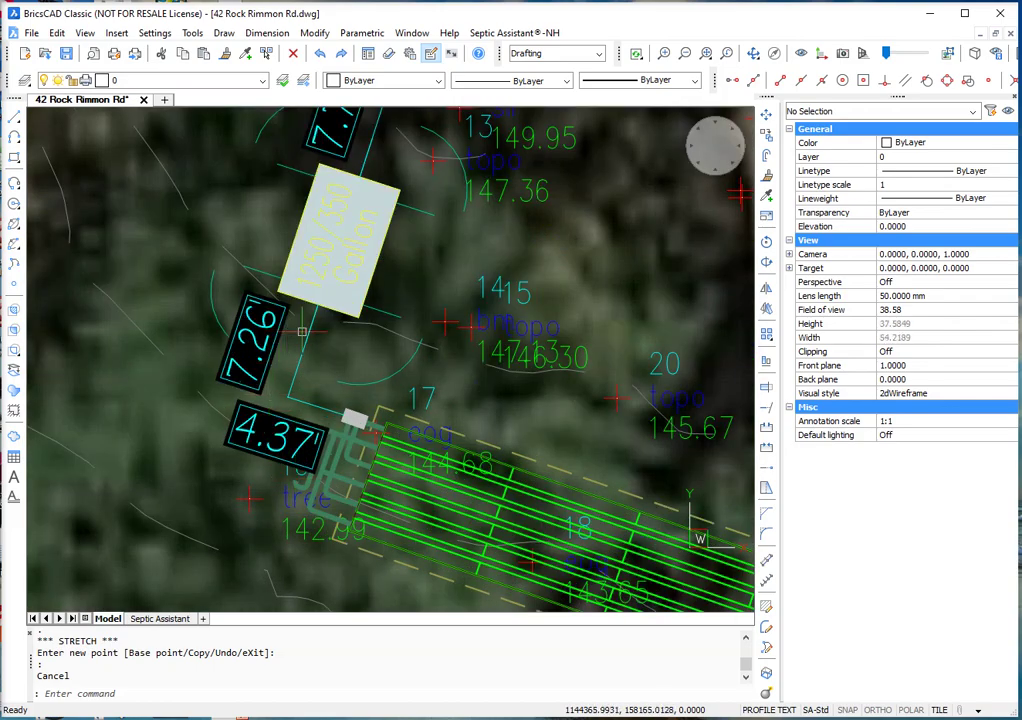
{"action": "scroll", "coordinate": [208, 355], "scroll_direction": "down", "scroll_amount": 1}
{"action": "scroll", "coordinate": [208, 355], "scroll_direction": "down", "scroll_amount": 1}
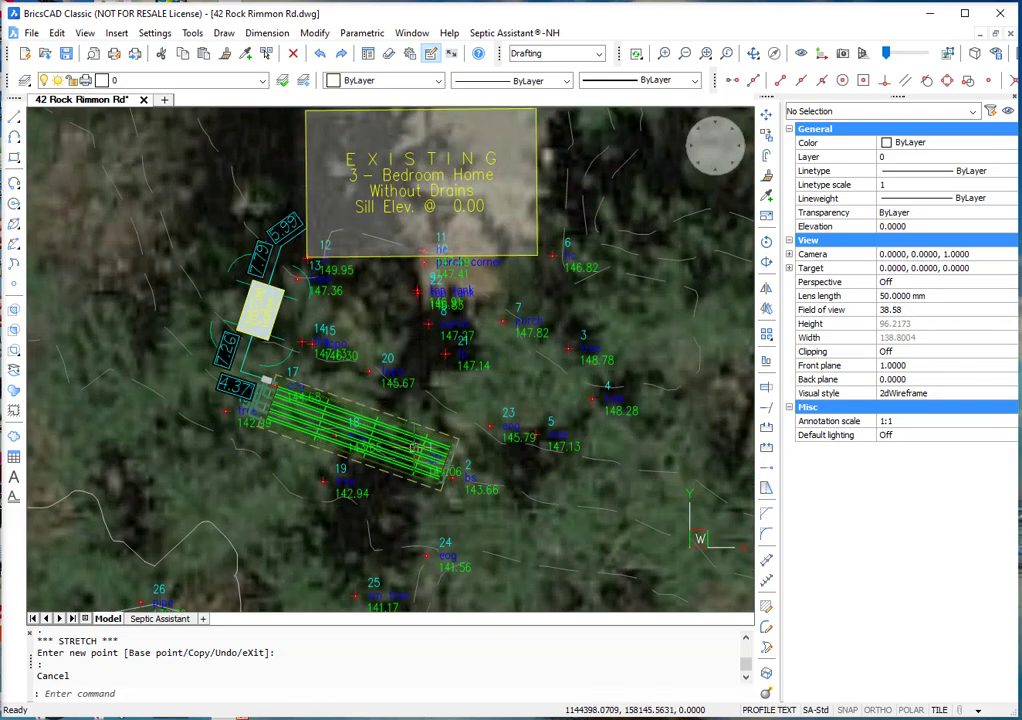
{"action": "left_click", "coordinate": [530, 37]}
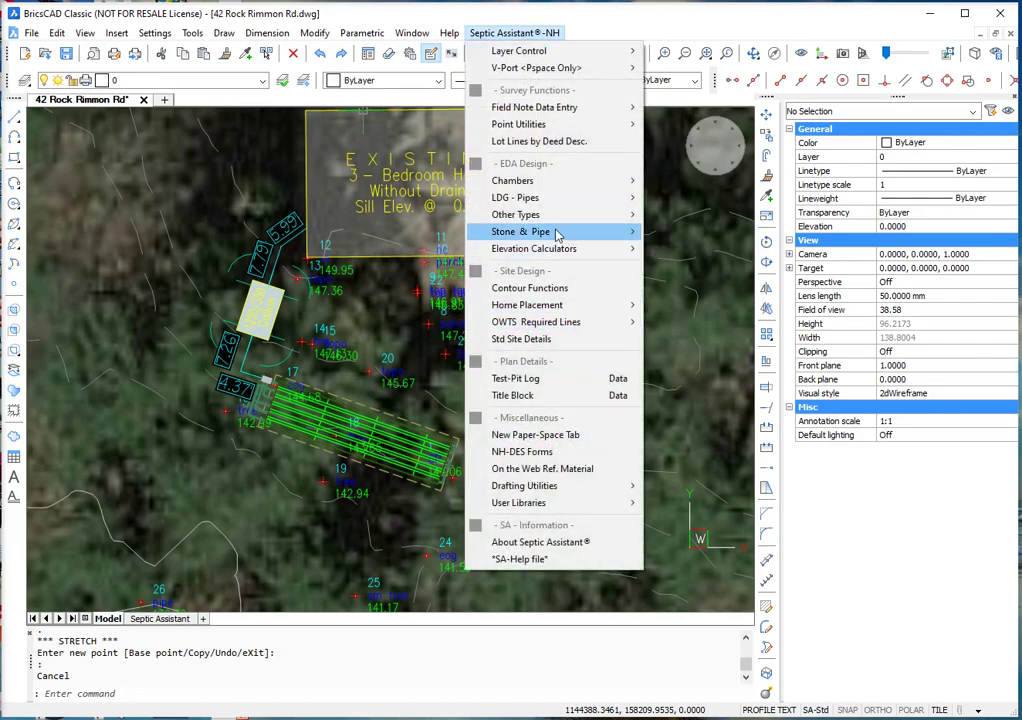
{"action": "mouse_move", "coordinate": [561, 249]}
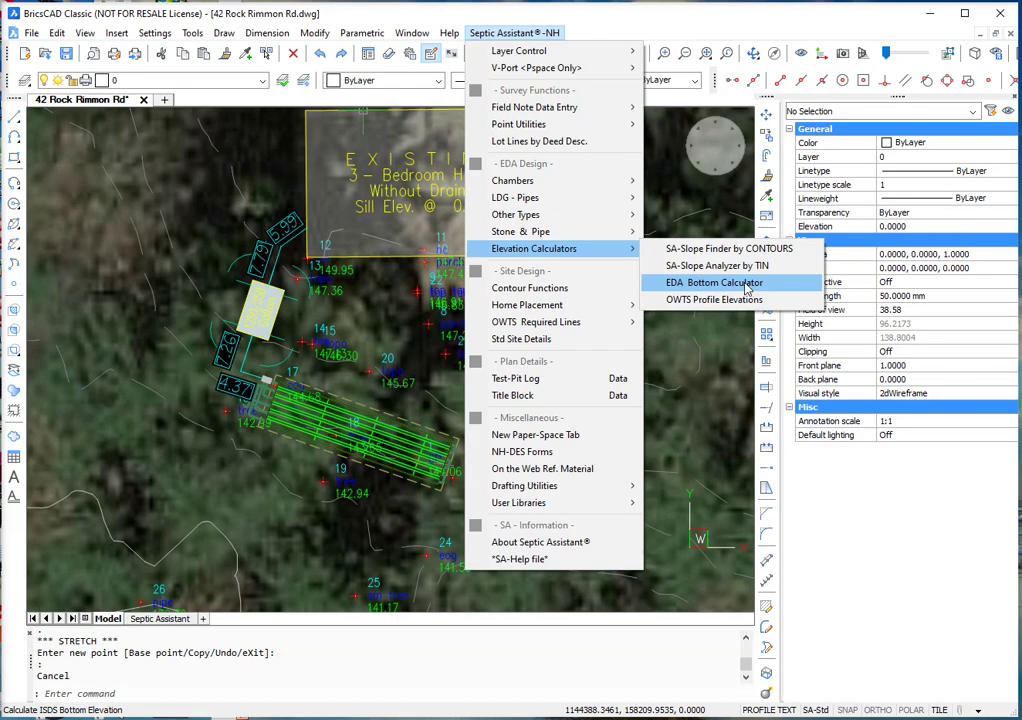
{"action": "left_click", "coordinate": [714, 284]}
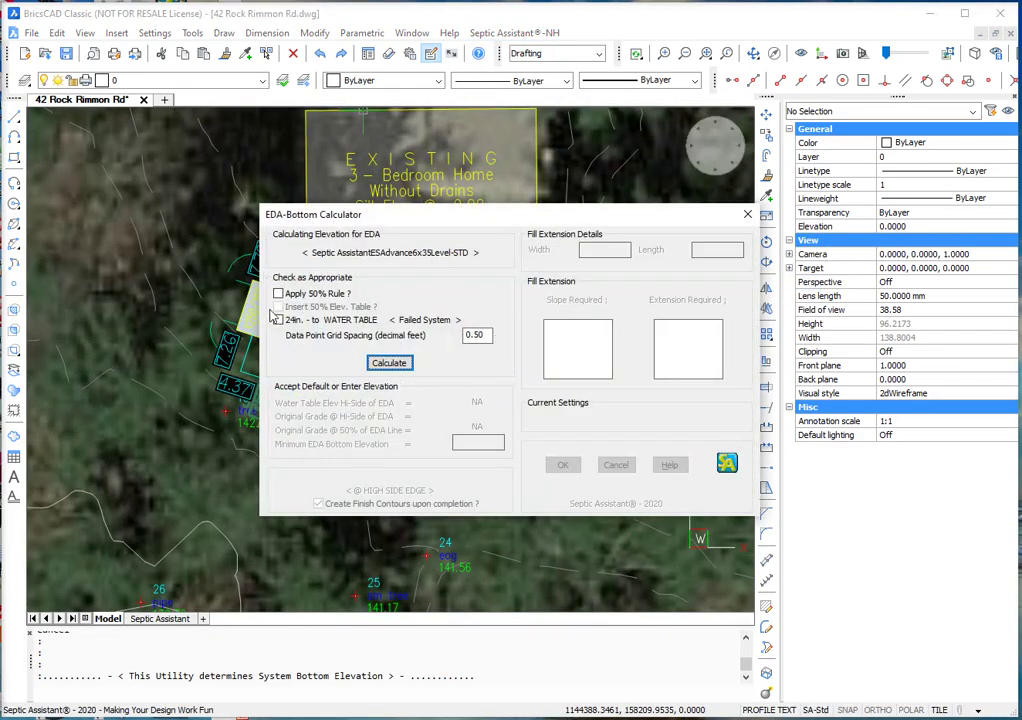
{"action": "left_click_drag", "start_coordinate": [403, 226], "coordinate": [313, 258]}
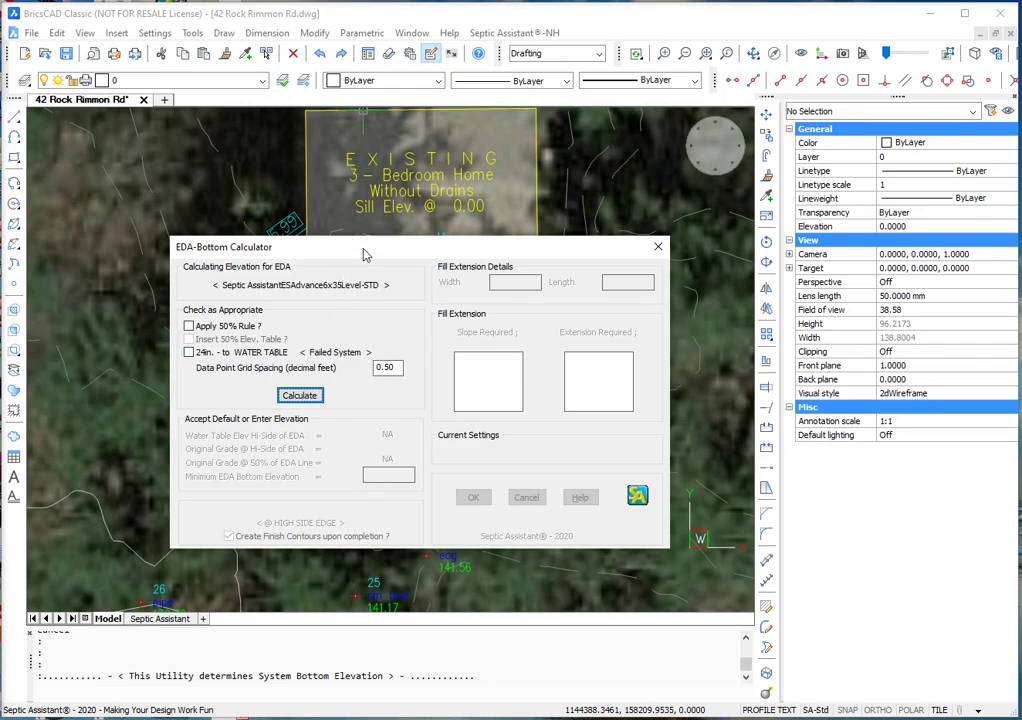
{"action": "mouse_move", "coordinate": [364, 254]}
{"action": "left_mouse_down"}
{"action": "mouse_move", "coordinate": [368, 474]}
{"action": "mouse_move", "coordinate": [443, 398]}
{"action": "mouse_move", "coordinate": [370, 236]}
{"action": "mouse_move", "coordinate": [376, 253]}
{"action": "left_mouse_up"}
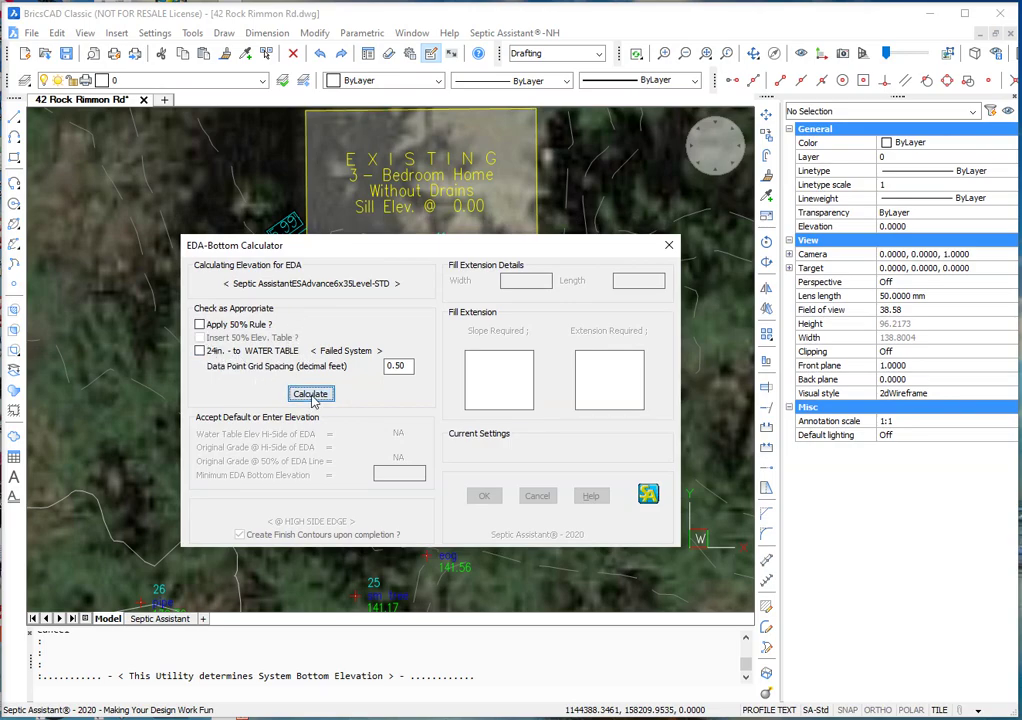
{"action": "left_click", "coordinate": [310, 394]}
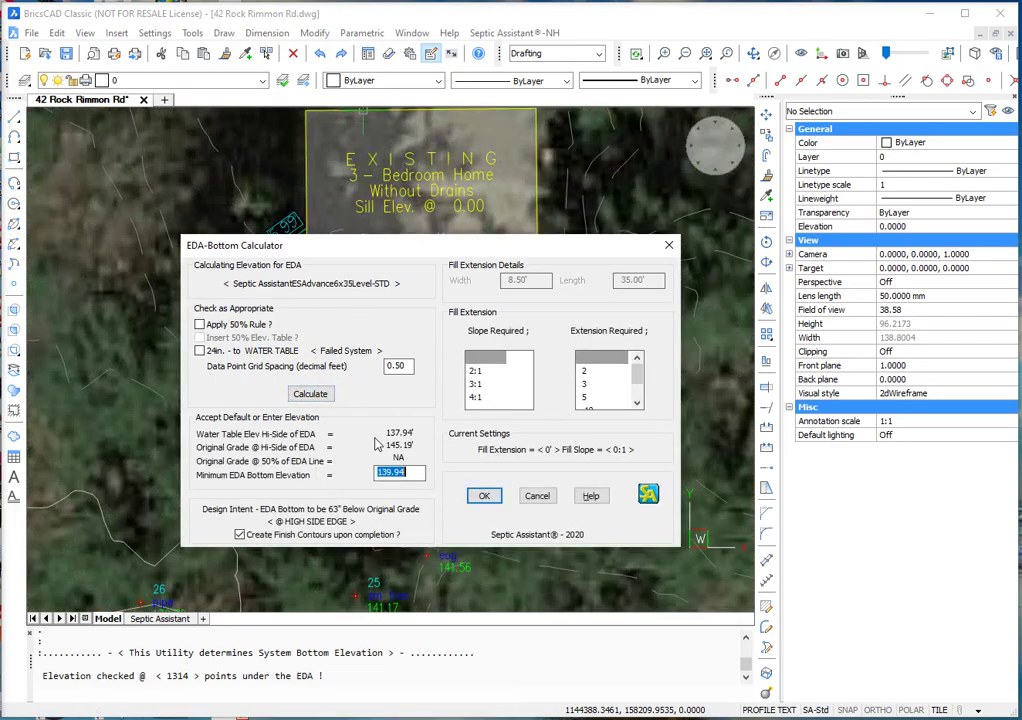
{"action": "left_click", "coordinate": [200, 351]}
{"action": "left_click", "coordinate": [200, 351]}
{"action": "left_click", "coordinate": [200, 325]}
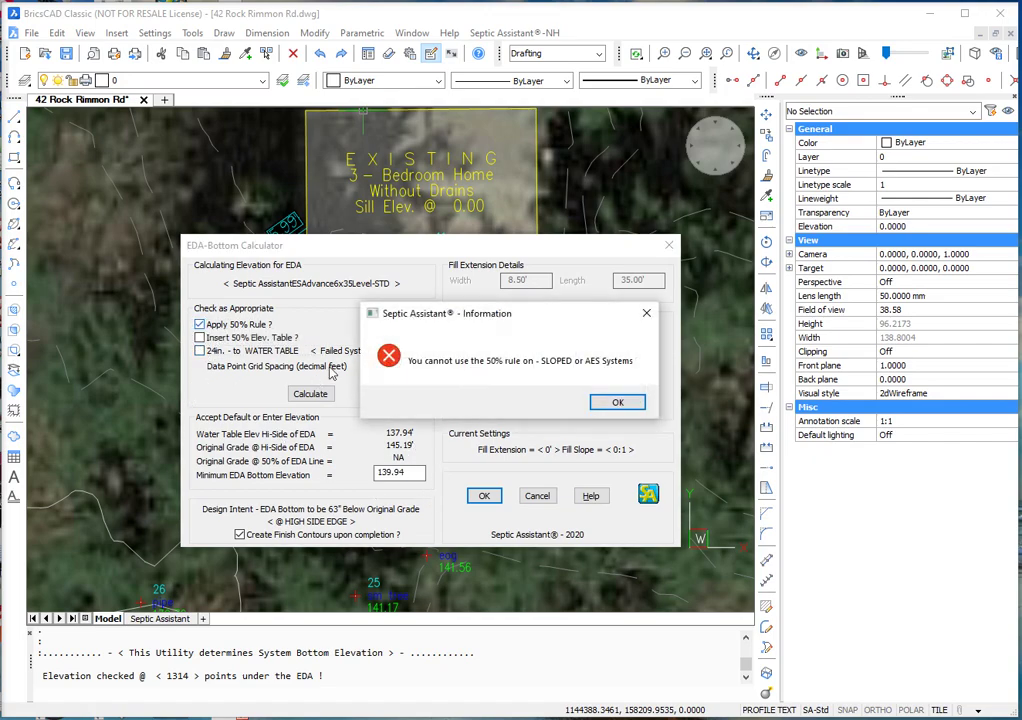
{"action": "left_click", "coordinate": [619, 403]}
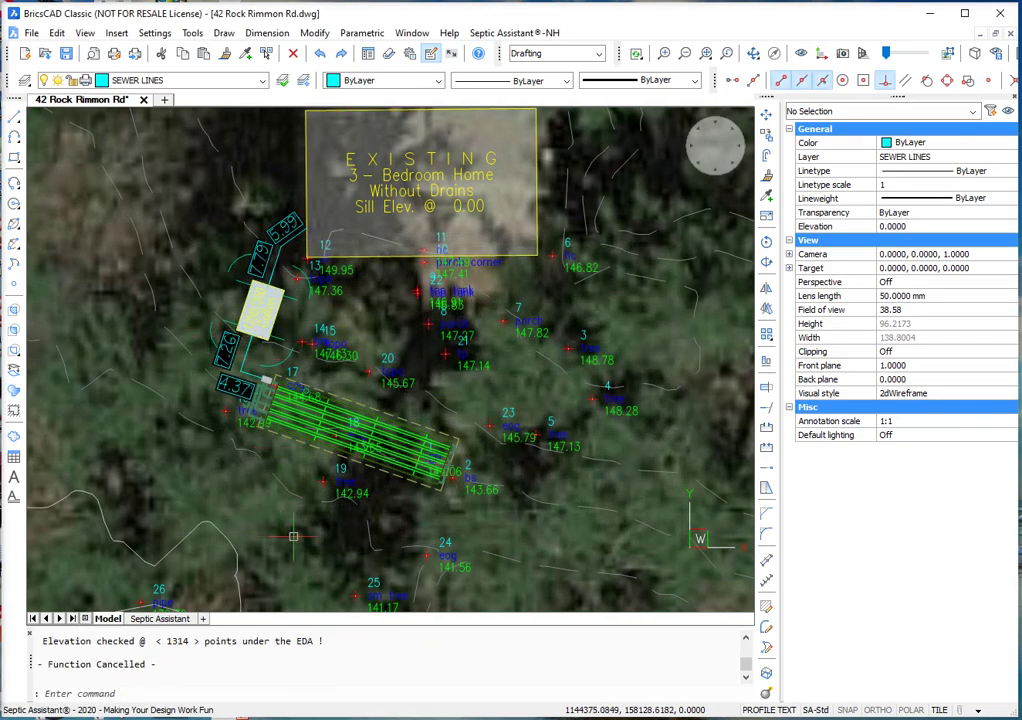
- Run the EDA Bottom Calculator, accepting a 139.94 minimum bottom, 3:1 fill slope and extension 3
{"action": "left_click", "coordinate": [514, 33]}
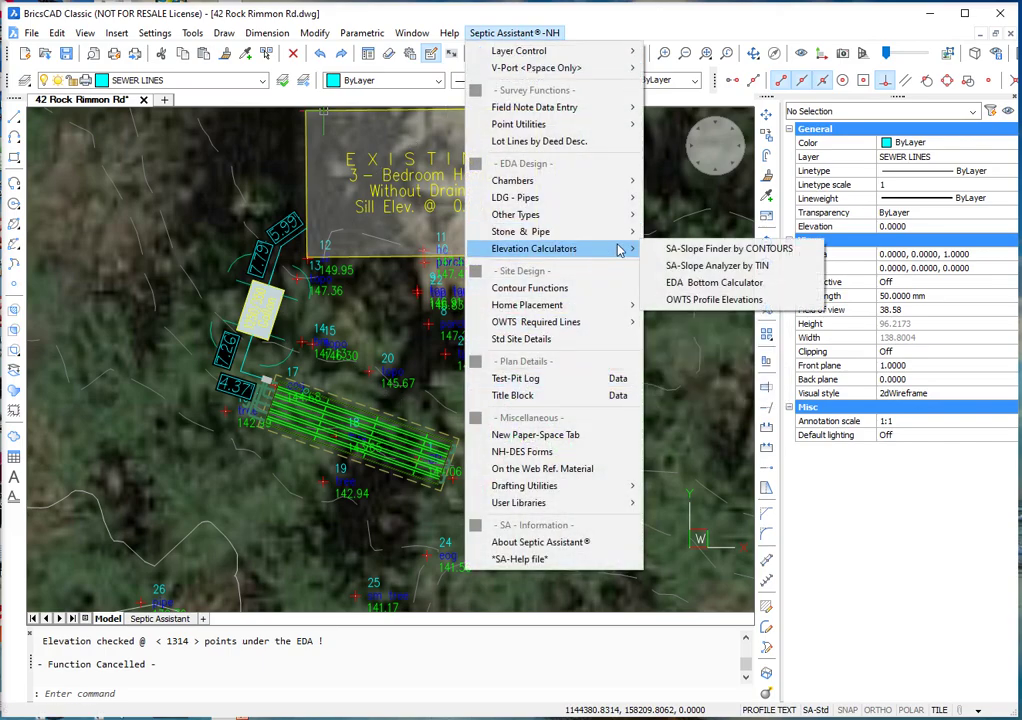
{"action": "left_click", "coordinate": [712, 283]}
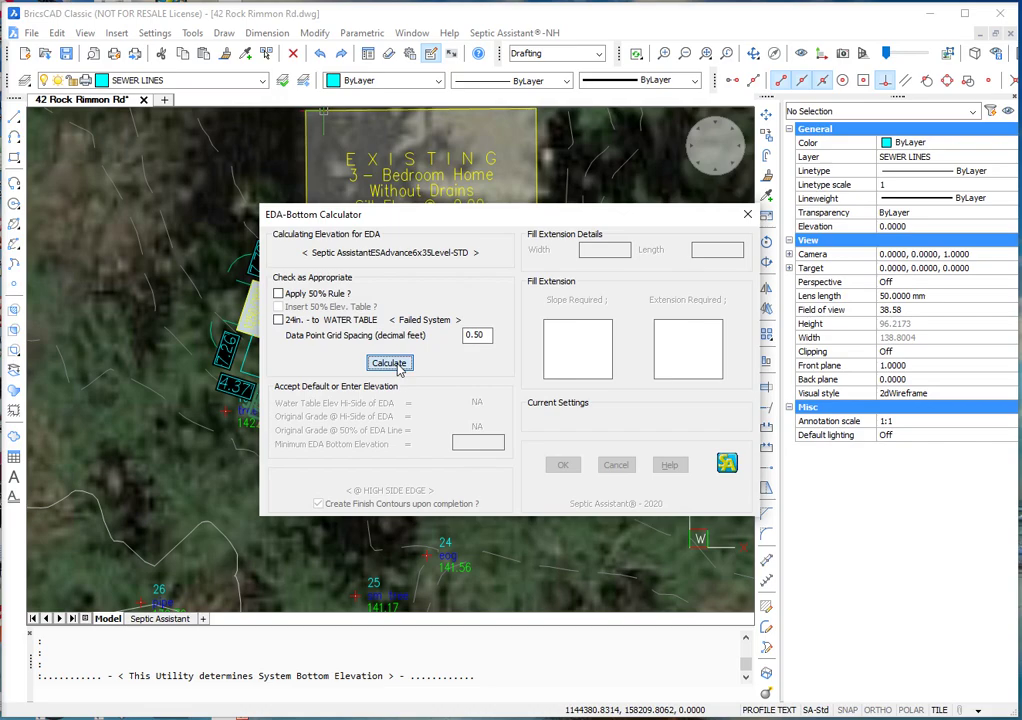
{"action": "left_click", "coordinate": [396, 365]}
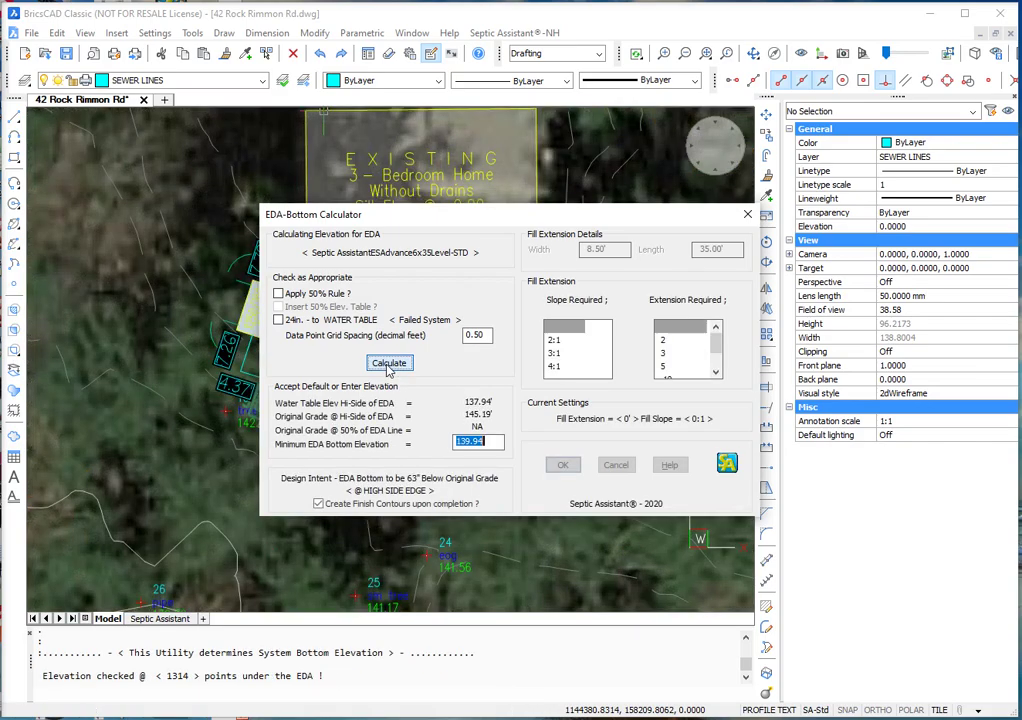
{"action": "left_click", "coordinate": [388, 366]}
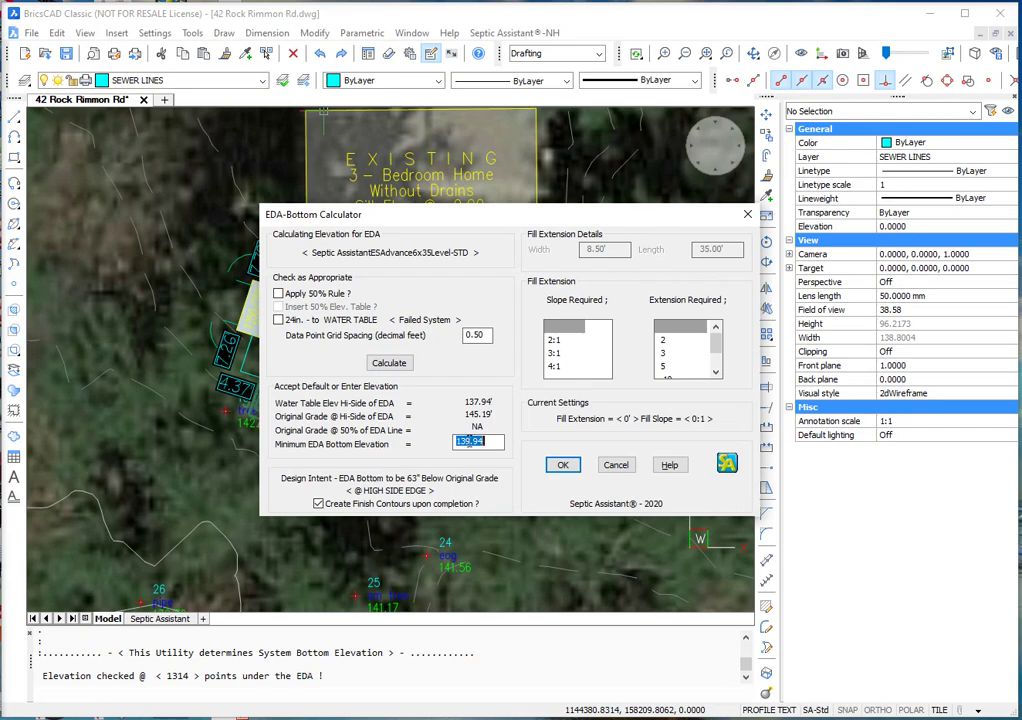
{"action": "left_click", "coordinate": [555, 355]}
{"action": "left_click", "coordinate": [665, 354]}
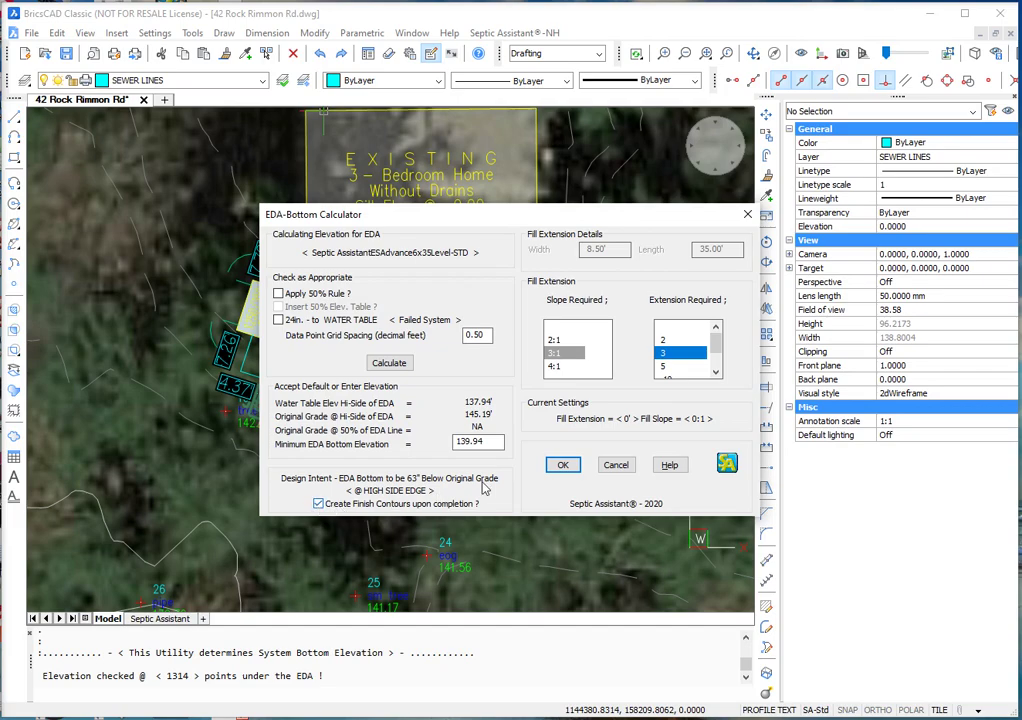
{"action": "left_click", "coordinate": [563, 465]}
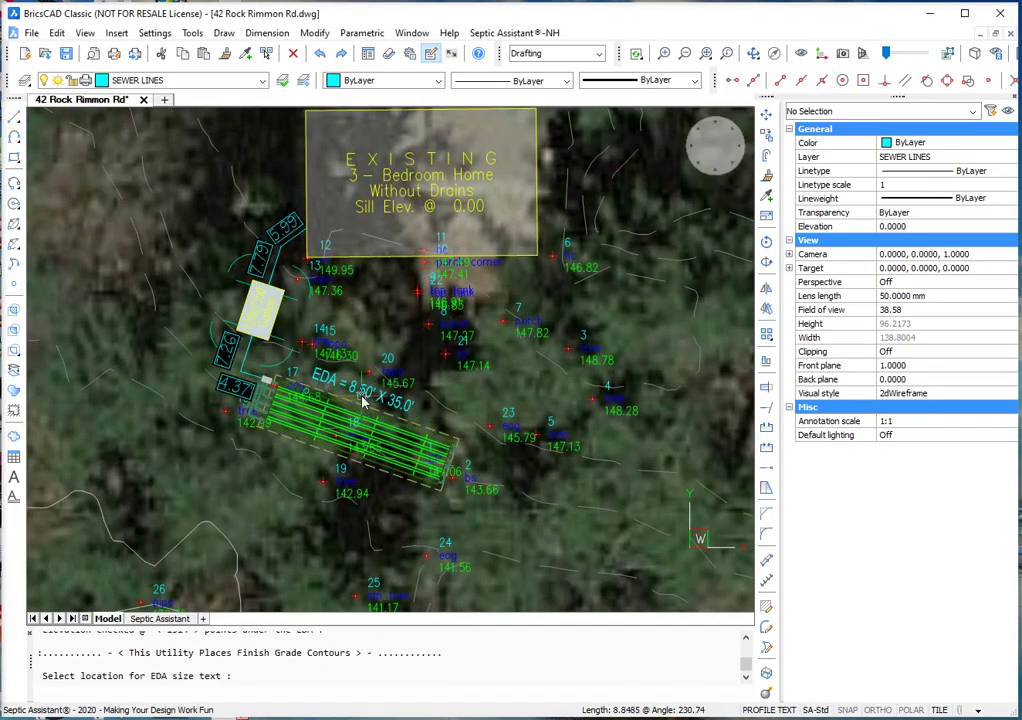
- Place the EDA = 8.50' X 35.0' label beside the disposal area and check the outline's elevation
{"action": "left_click", "coordinate": [340, 347]}
{"action": "scroll", "coordinate": [340, 462], "scroll_direction": "up", "scroll_amount": 4}
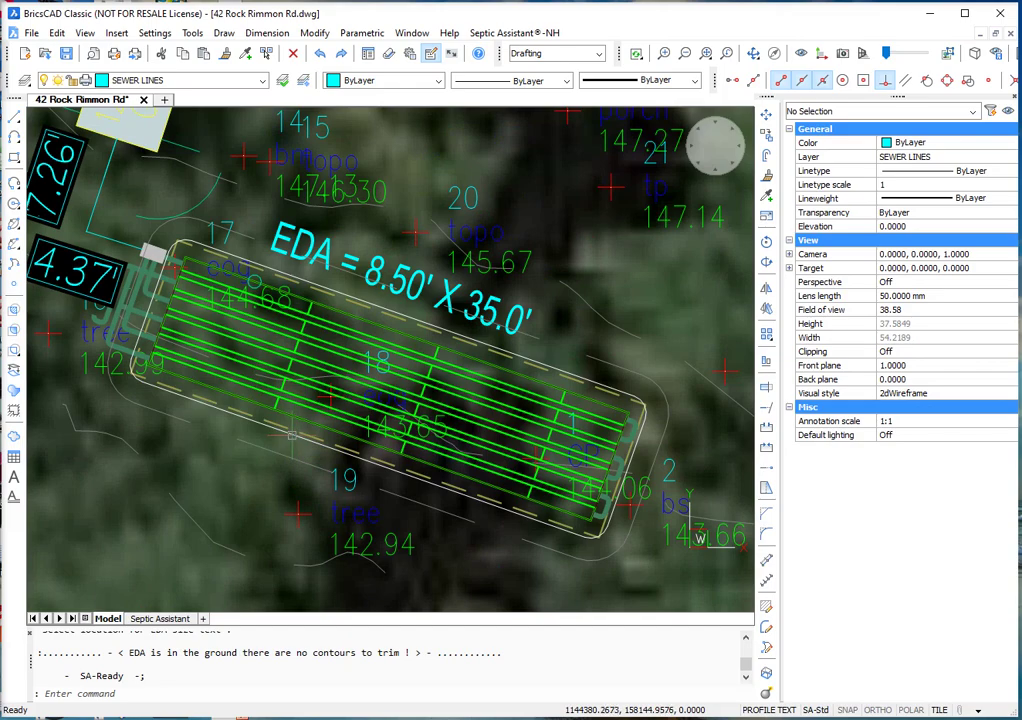
{"action": "left_click", "coordinate": [226, 350]}
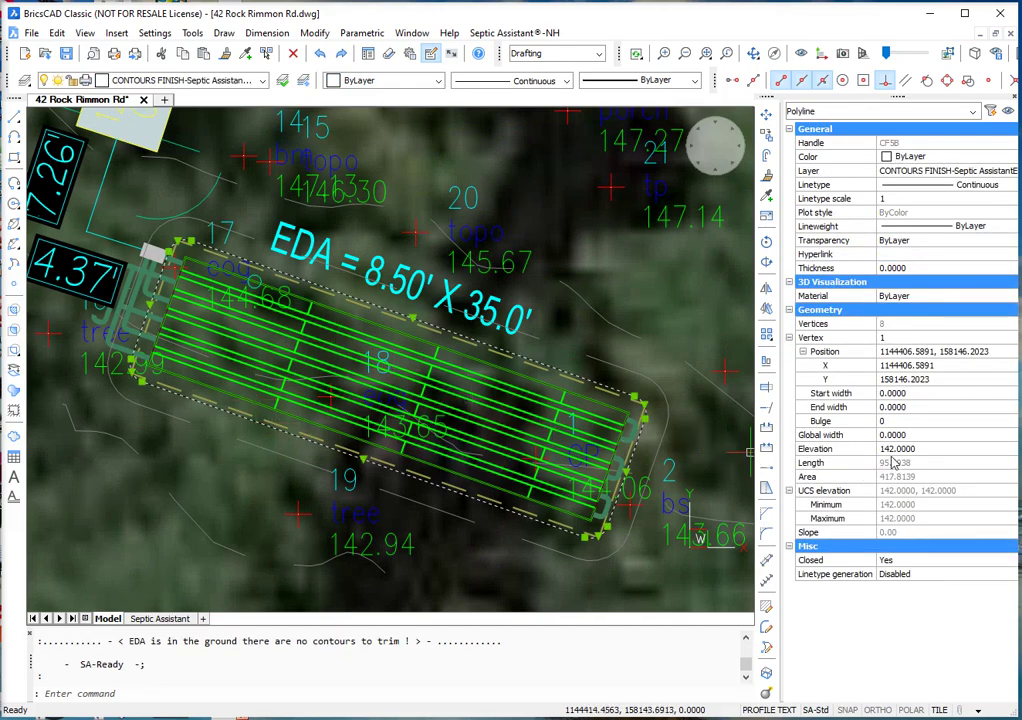
{"action": "scroll", "coordinate": [364, 410], "scroll_direction": "down", "scroll_amount": 2}
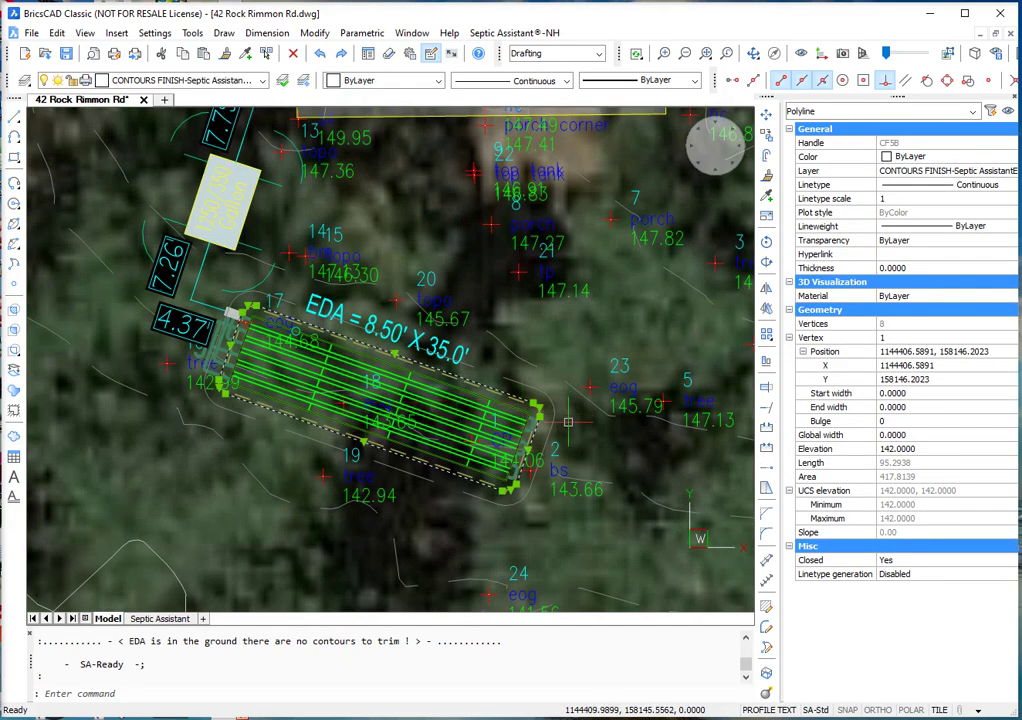
{"action": "key", "text": "Escape"}
- Inspect a nearby ground contour and the EDA boundary's elevations in Properties
{"action": "left_click", "coordinate": [415, 298]}
{"action": "key", "text": "Escape"}
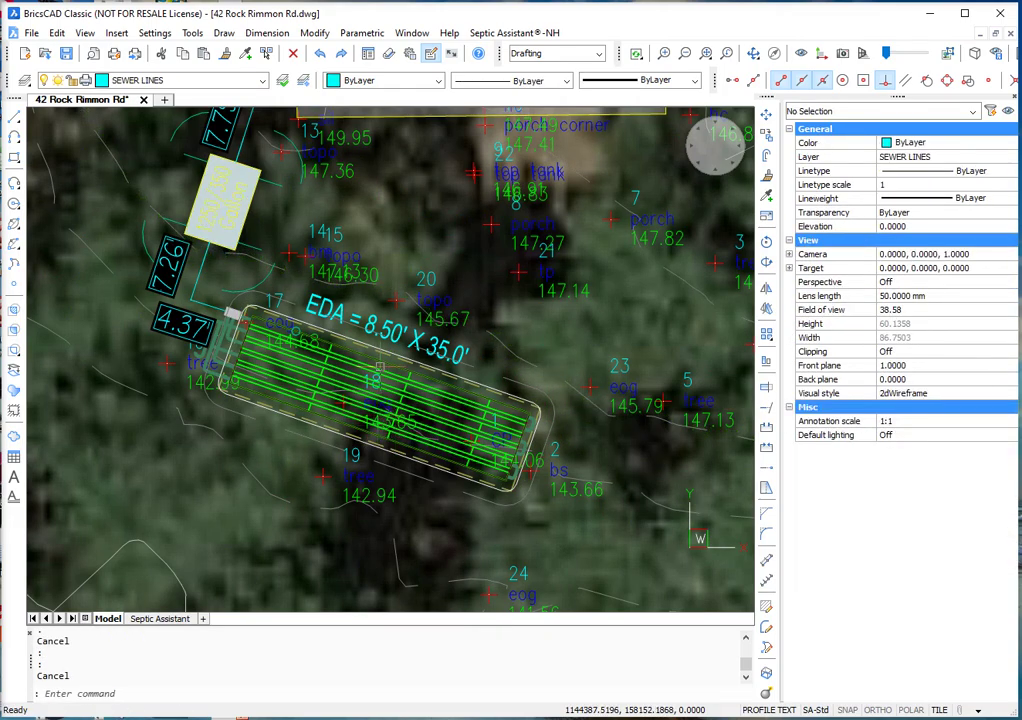
{"action": "scroll", "coordinate": [378, 345], "scroll_direction": "up", "scroll_amount": 3}
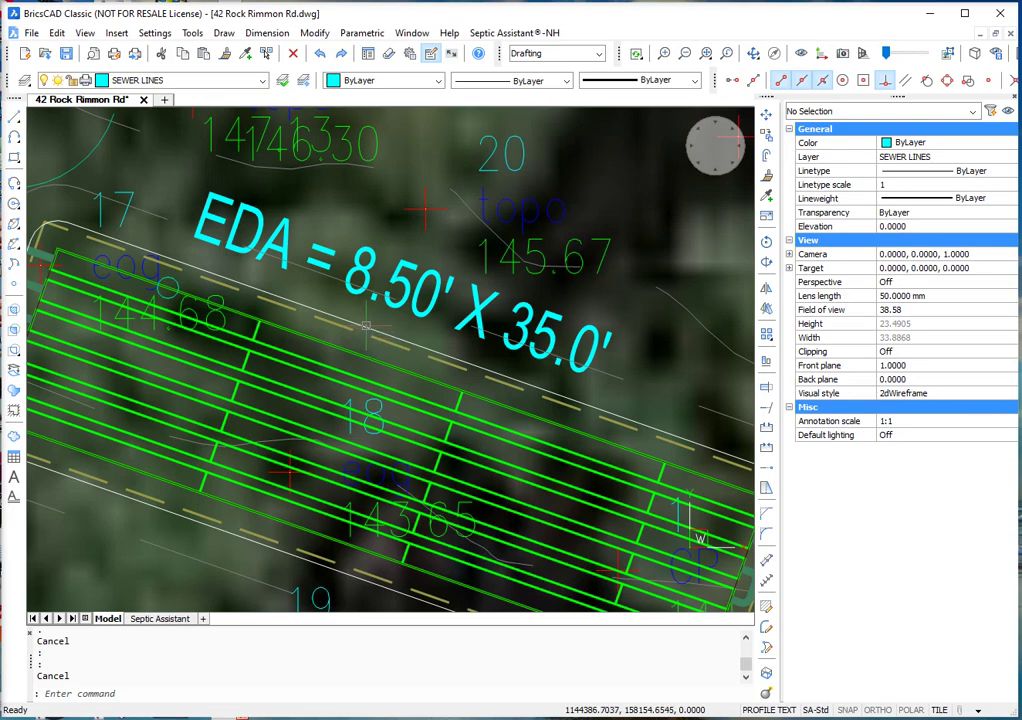
{"action": "left_click", "coordinate": [376, 328]}
{"action": "scroll", "coordinate": [410, 335], "scroll_direction": "down", "scroll_amount": 2}
{"action": "key", "text": "ctrl+c"}
{"action": "scroll", "coordinate": [283, 364], "scroll_direction": "down", "scroll_amount": 2}
{"action": "scroll", "coordinate": [258, 466], "scroll_direction": "down", "scroll_amount": 2}
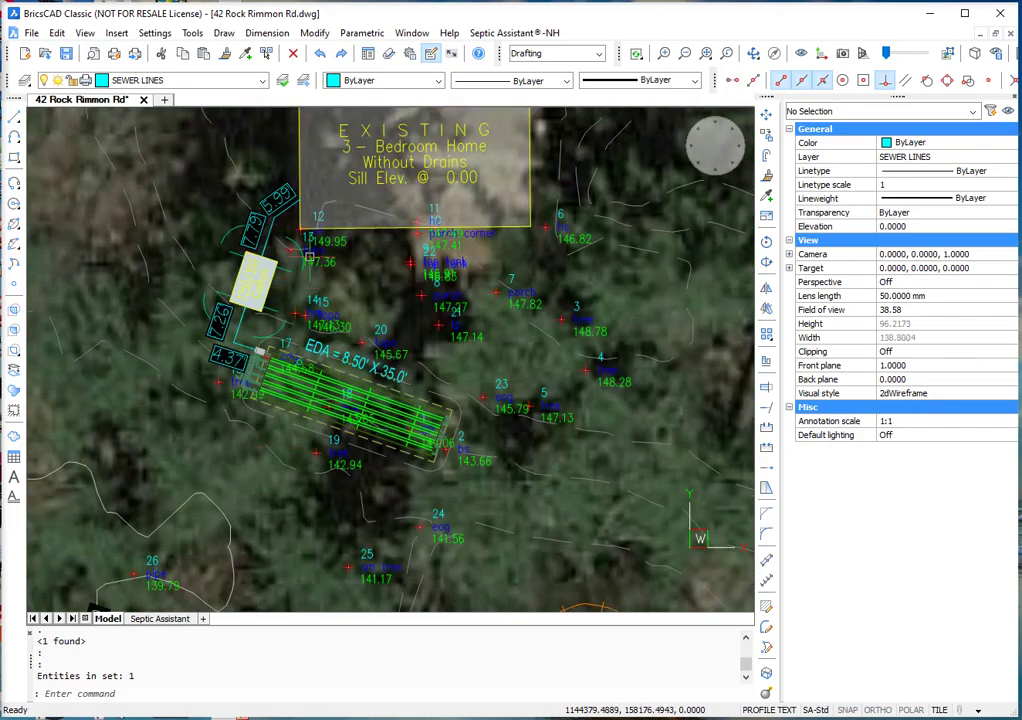
- Launch OWTS Profile Elevations and accept the default Elevation Calculation Criteria
{"action": "left_click", "coordinate": [535, 36]}
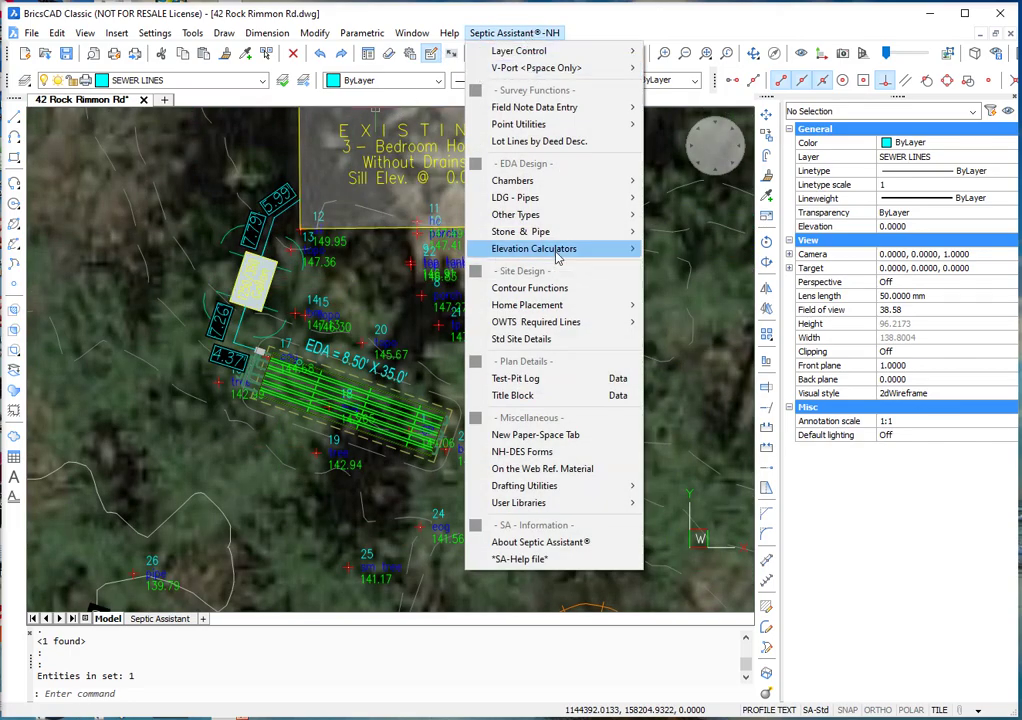
{"action": "mouse_move", "coordinate": [610, 249]}
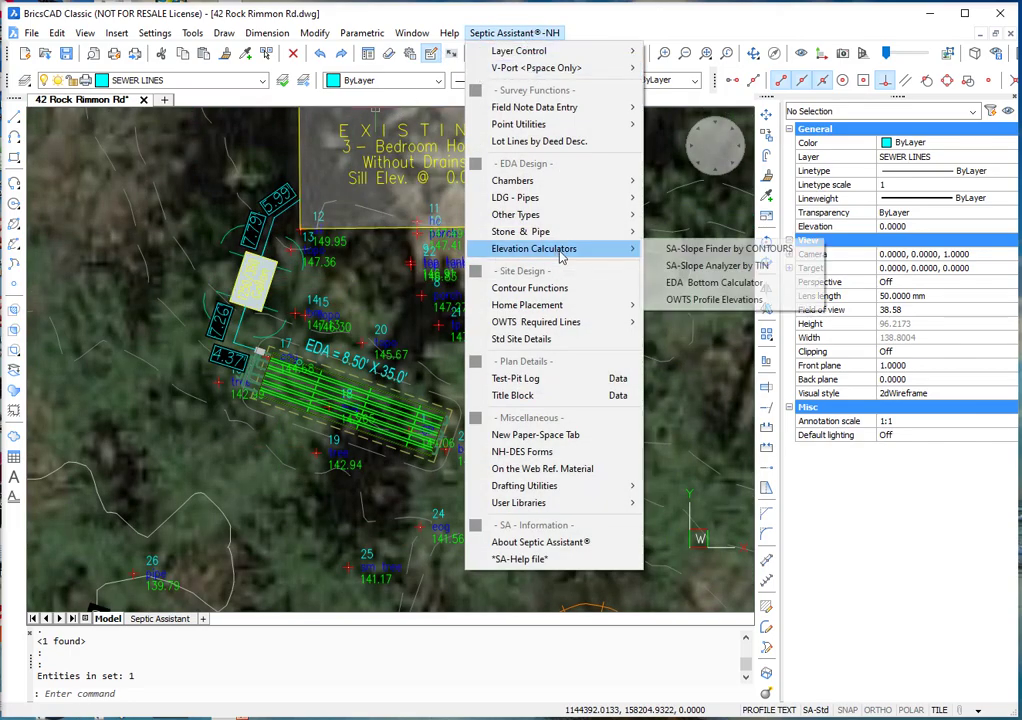
{"action": "left_click", "coordinate": [716, 300]}
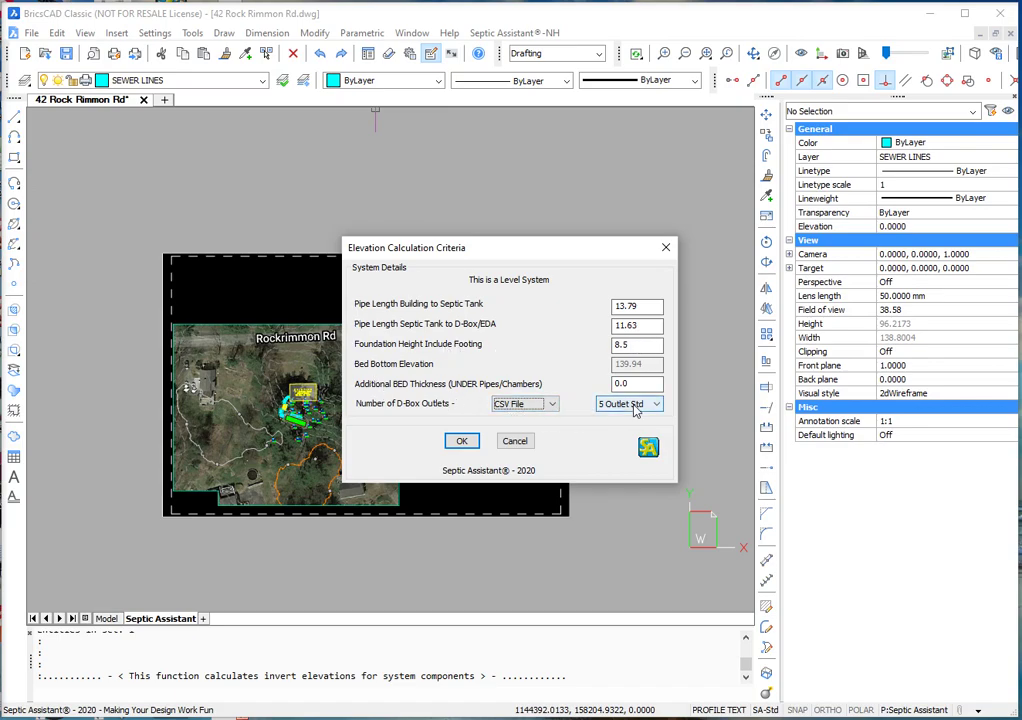
{"action": "left_click", "coordinate": [462, 441]}
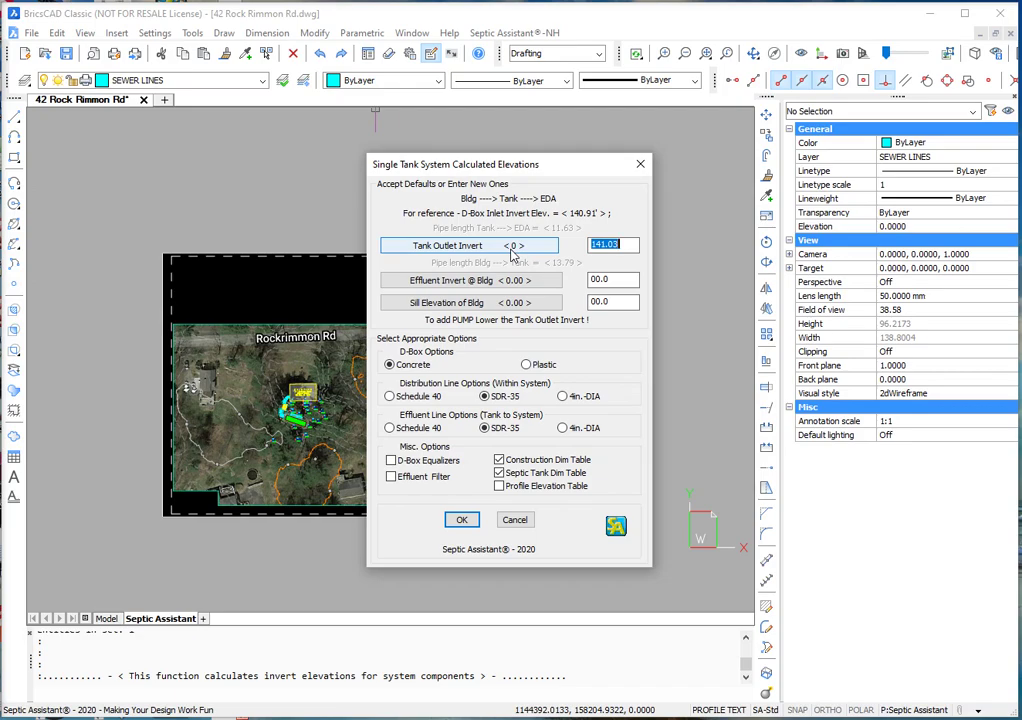
- Confirm 141.03 tank outlet, 141.56 effluent invert and 144.06 sill, use Schedule 40 pipe, and generate
{"action": "key", "text": "Tab"}
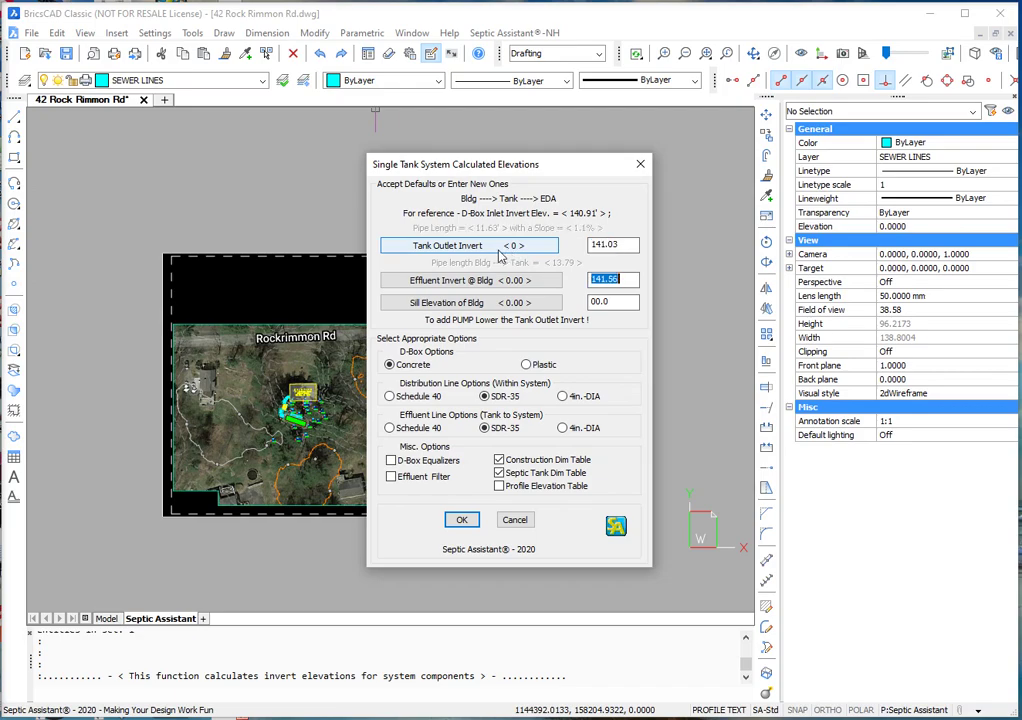
{"action": "key", "text": "Tab"}
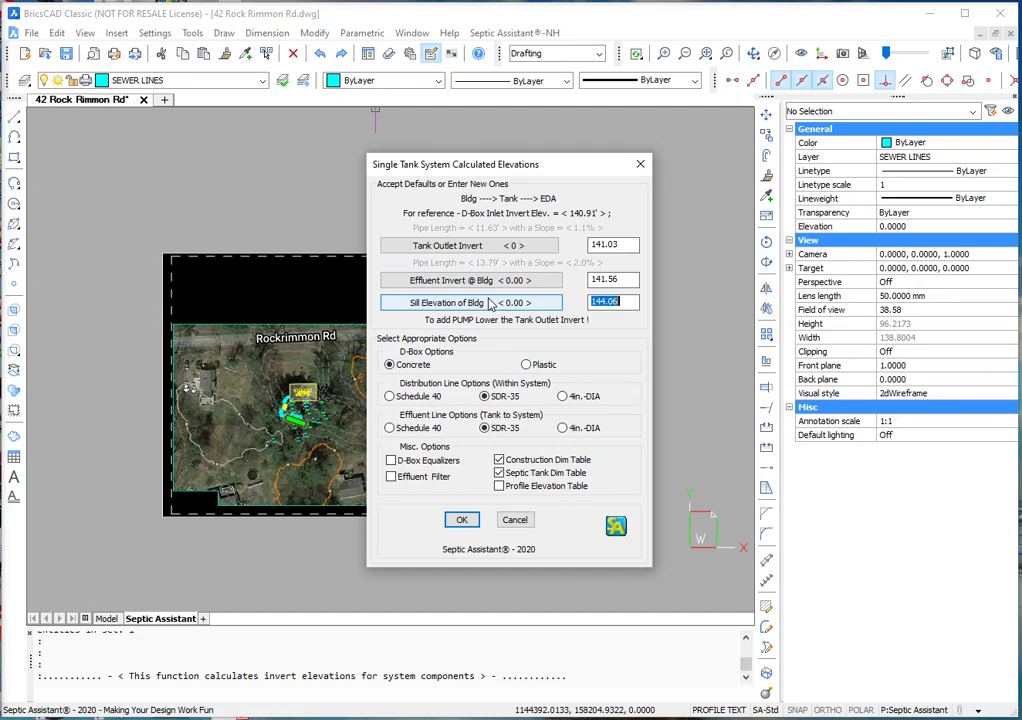
{"action": "left_click", "coordinate": [627, 279]}
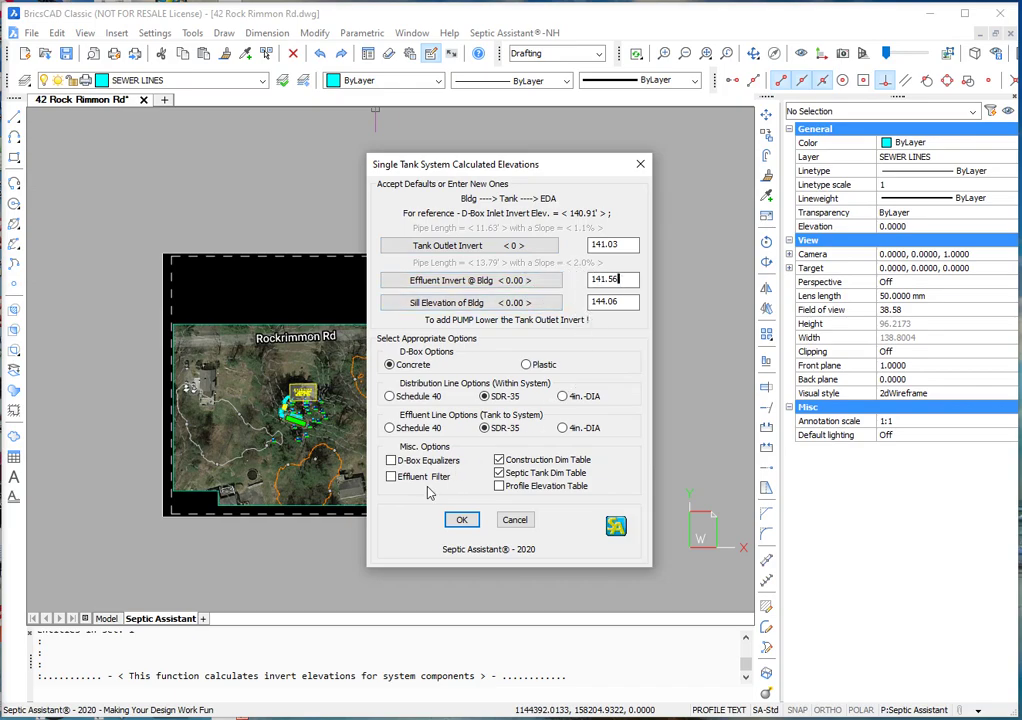
{"action": "key", "text": "Tab"}
{"action": "left_click", "coordinate": [390, 428]}
{"action": "left_click", "coordinate": [391, 476]}
{"action": "left_click", "coordinate": [392, 477]}
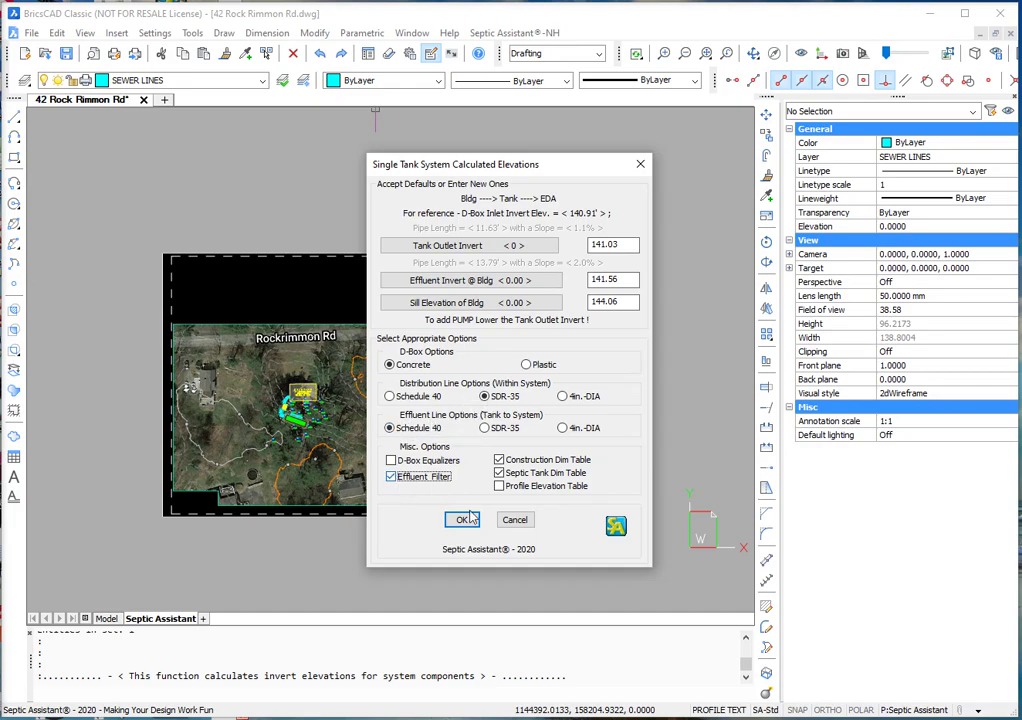
{"action": "left_click", "coordinate": [462, 520]}
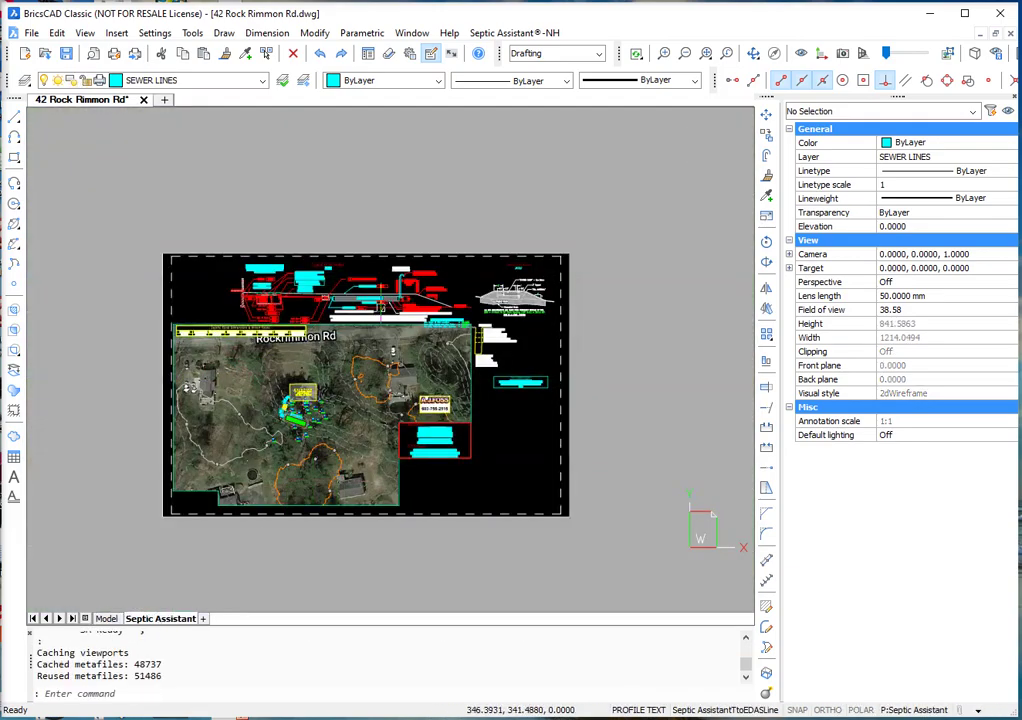
- Drag the Pipe Spacing Requirements block's grip to a point slightly down-left
{"action": "scroll", "coordinate": [330, 295], "scroll_direction": "up", "scroll_amount": 5}
{"action": "scroll", "coordinate": [420, 330], "scroll_direction": "down", "scroll_amount": 3}
{"action": "scroll", "coordinate": [500, 350], "scroll_direction": "up", "scroll_amount": 3}
{"action": "left_click", "coordinate": [507, 350]}
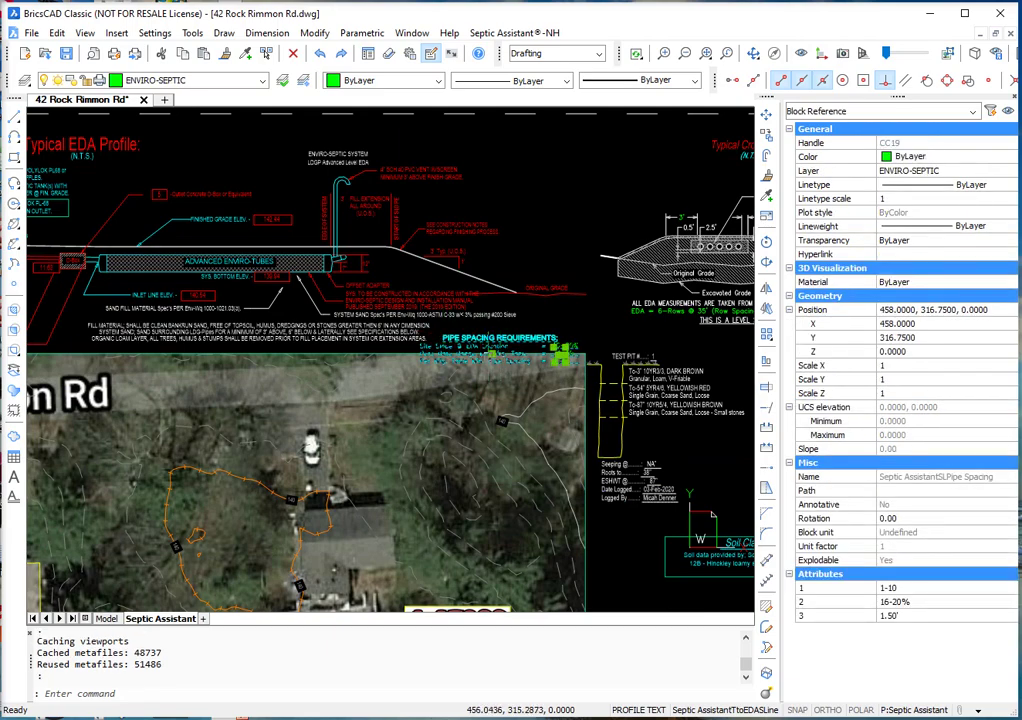
{"action": "left_click", "coordinate": [563, 352]}
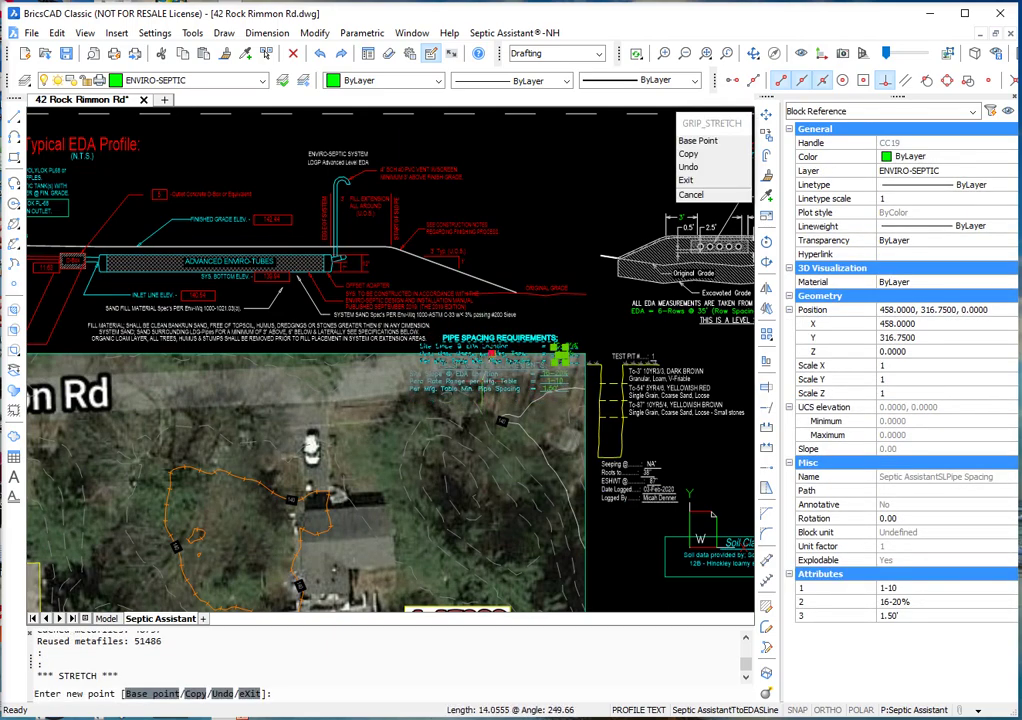
{"action": "left_click", "coordinate": [550, 382]}
{"action": "key", "text": "Escape"}
- Zoom in and out around the Typical EDA Profile to review the sheet
{"action": "scroll", "coordinate": [549, 424], "scroll_direction": "down", "scroll_amount": 2}
{"action": "scroll", "coordinate": [165, 290], "scroll_direction": "up", "scroll_amount": 2}
{"action": "scroll", "coordinate": [425, 320], "scroll_direction": "up", "scroll_amount": 3}
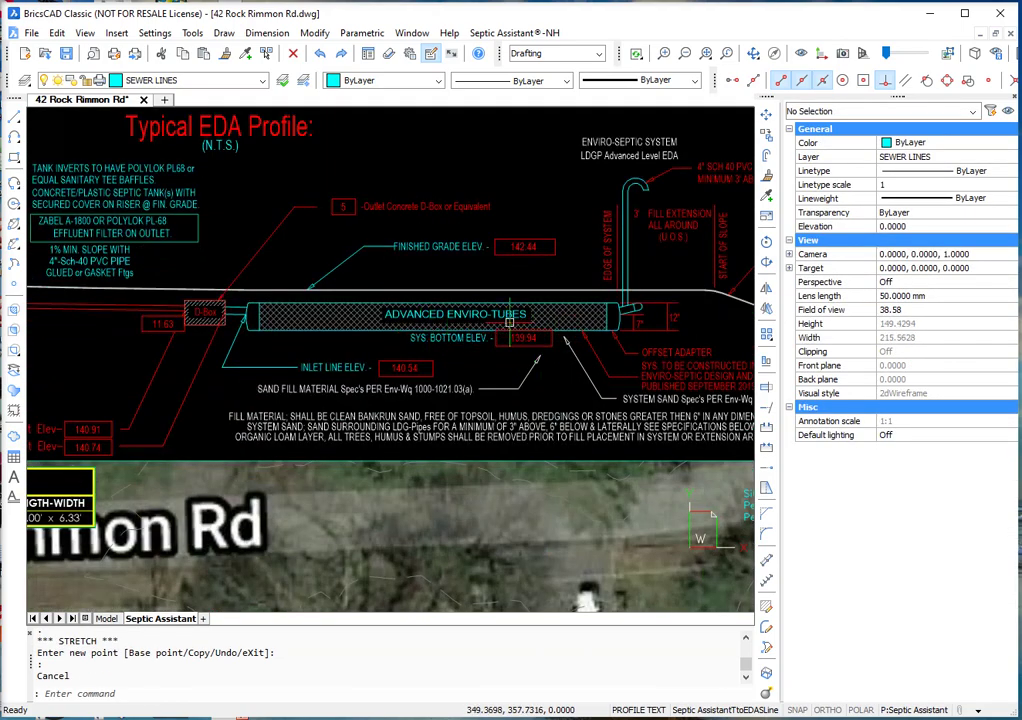
{"action": "scroll", "coordinate": [460, 277], "scroll_direction": "down", "scroll_amount": 2}
{"action": "scroll", "coordinate": [230, 378], "scroll_direction": "up", "scroll_amount": 2}
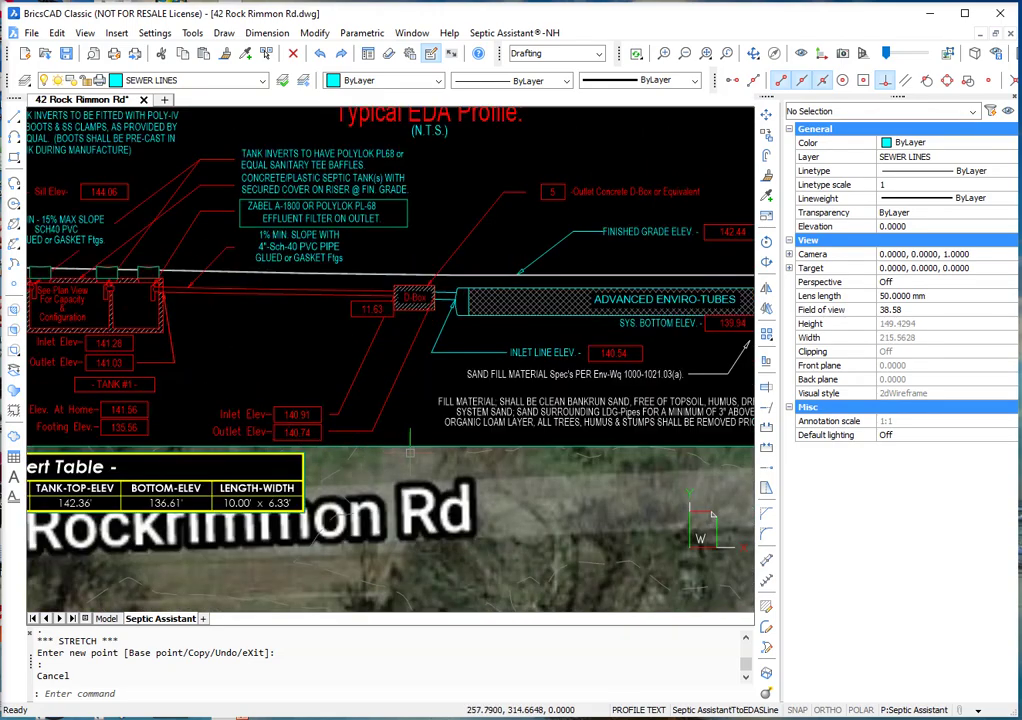
{"action": "scroll", "coordinate": [428, 386], "scroll_direction": "down", "scroll_amount": 2}
{"action": "scroll", "coordinate": [216, 375], "scroll_direction": "up", "scroll_amount": 2}
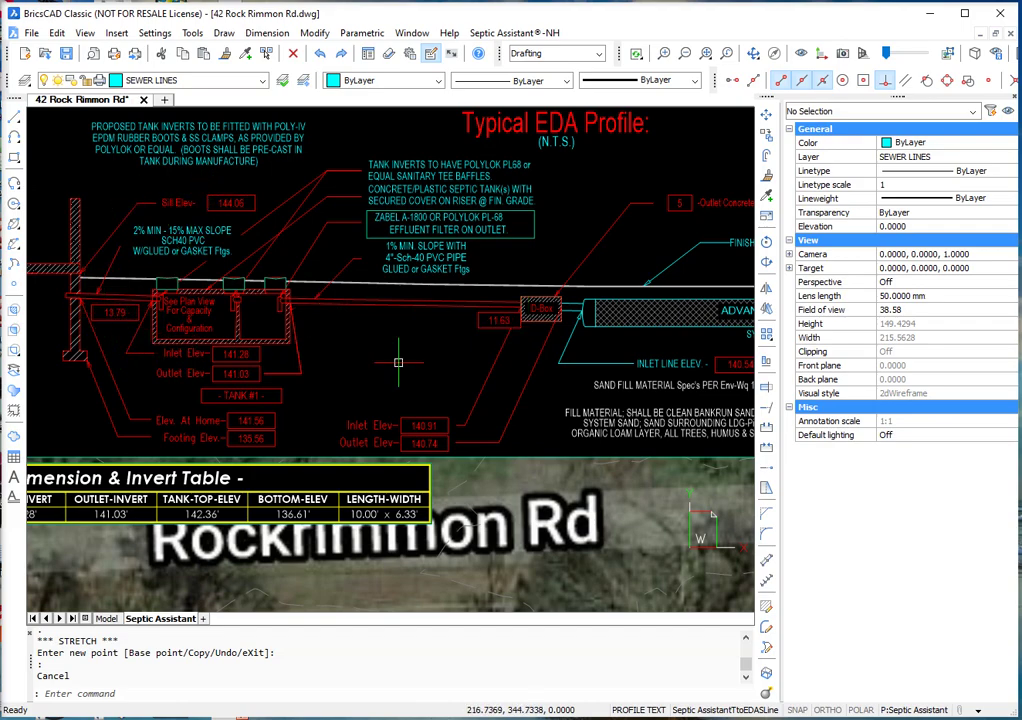
{"action": "scroll", "coordinate": [138, 322], "scroll_direction": "down", "scroll_amount": 2}
{"action": "scroll", "coordinate": [480, 360], "scroll_direction": "down", "scroll_amount": 3}
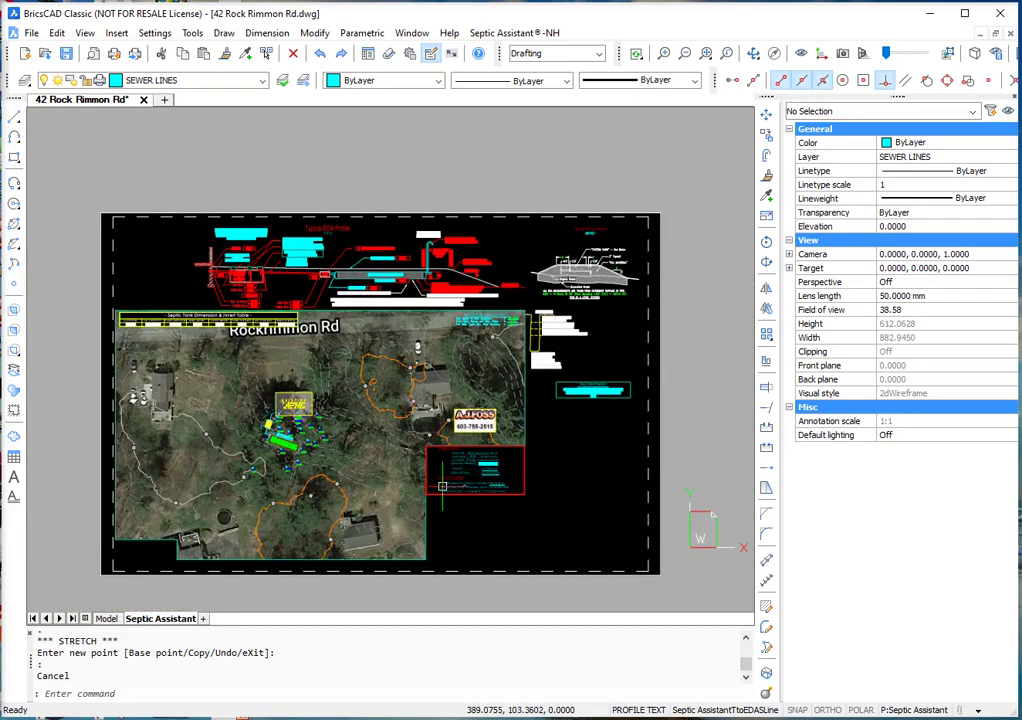
{"action": "scroll", "coordinate": [480, 498], "scroll_direction": "up", "scroll_amount": 5}
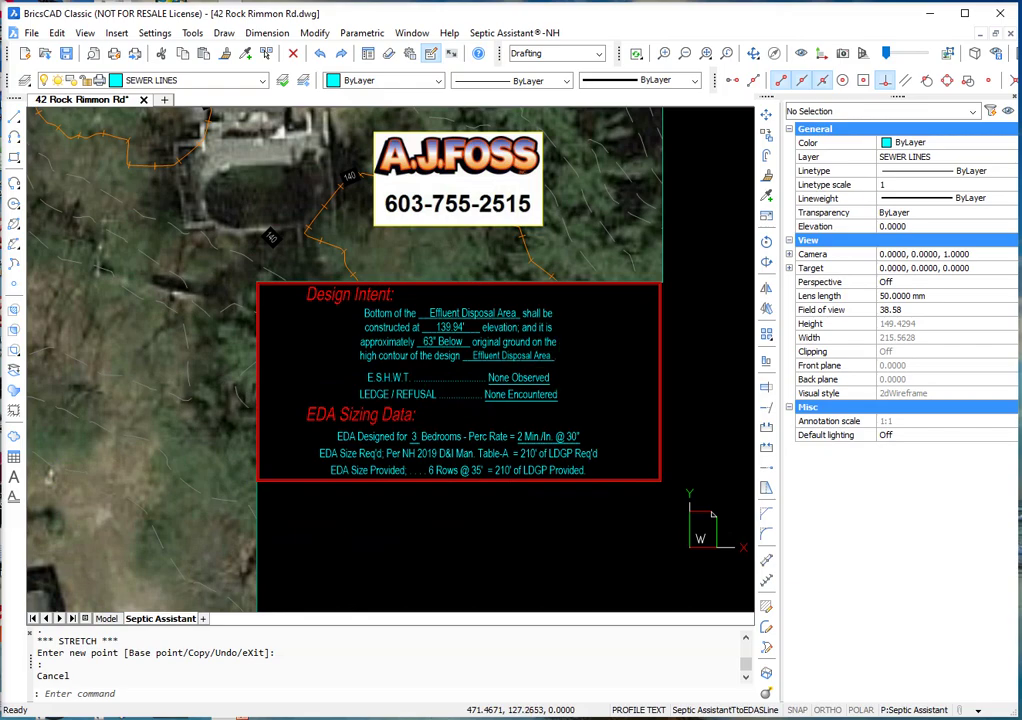
{"action": "scroll", "coordinate": [560, 366], "scroll_direction": "up", "scroll_amount": 2}
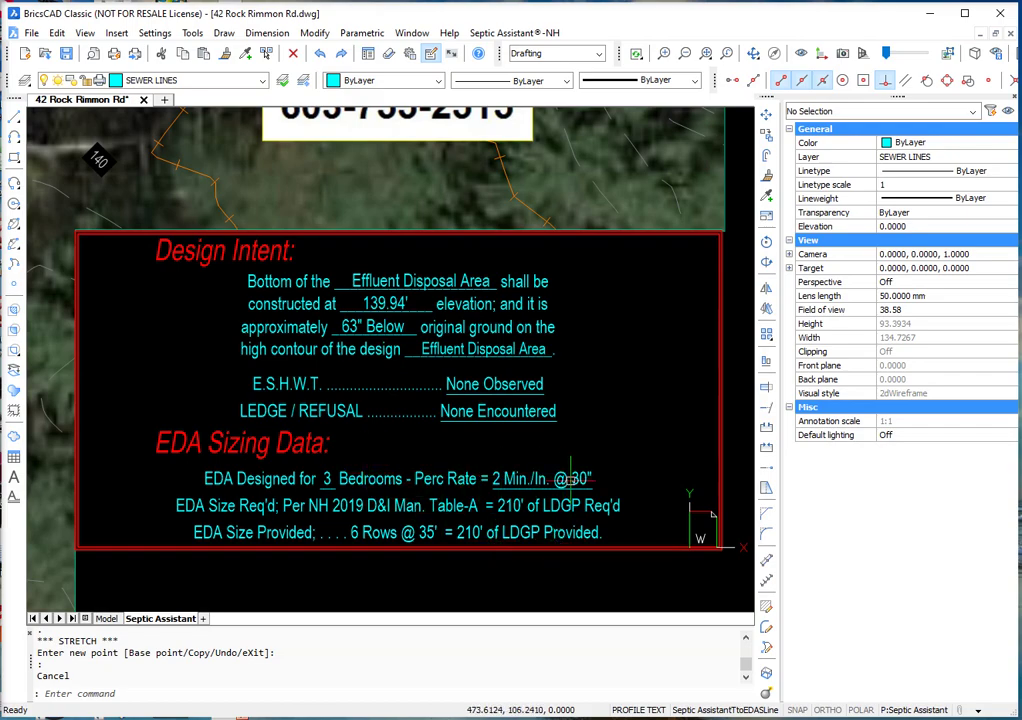
{"action": "scroll", "coordinate": [470, 530], "scroll_direction": "down", "scroll_amount": 3}
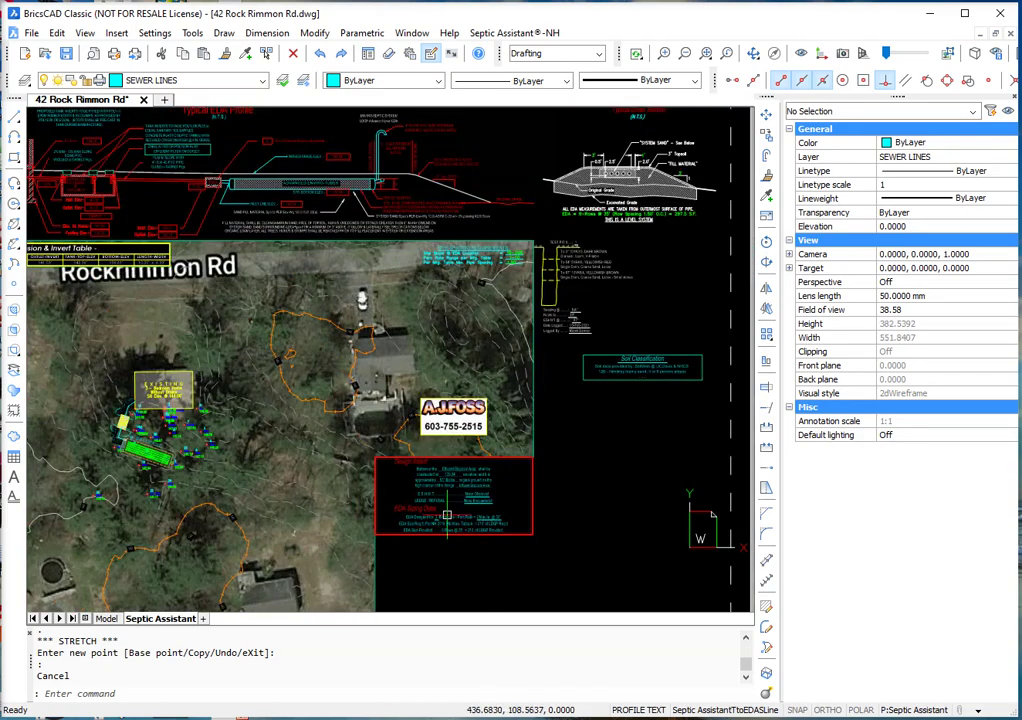
{"action": "scroll", "coordinate": [370, 410], "scroll_direction": "down", "scroll_amount": 3}
{"action": "scroll", "coordinate": [449, 426], "scroll_direction": "up", "scroll_amount": 6}
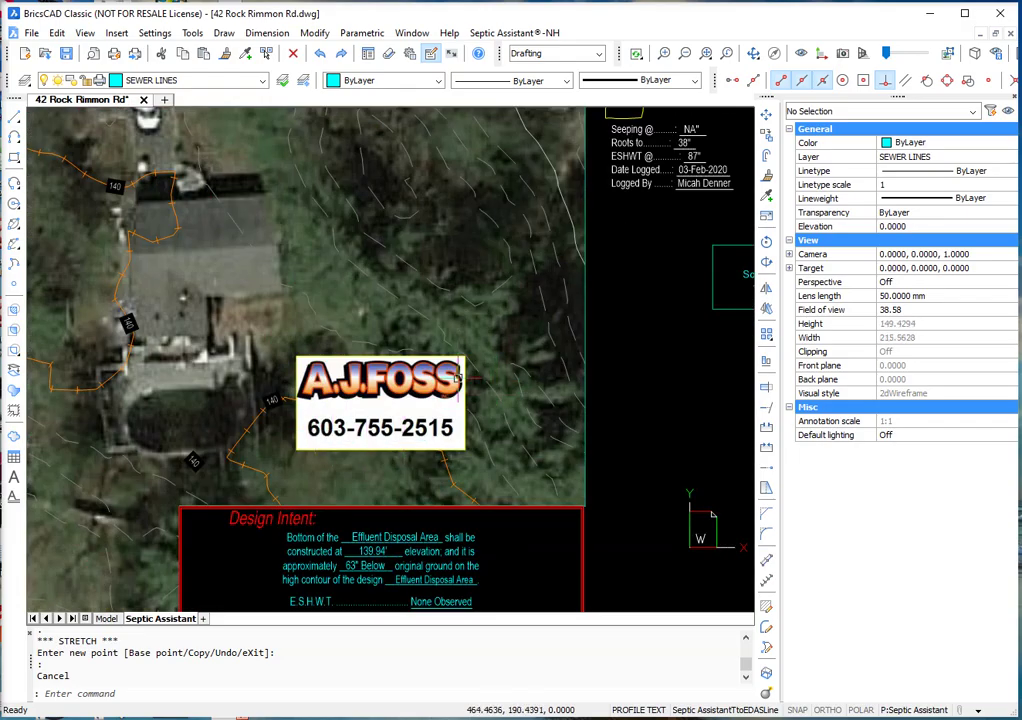
{"action": "scroll", "coordinate": [470, 430], "scroll_direction": "down", "scroll_amount": 2}
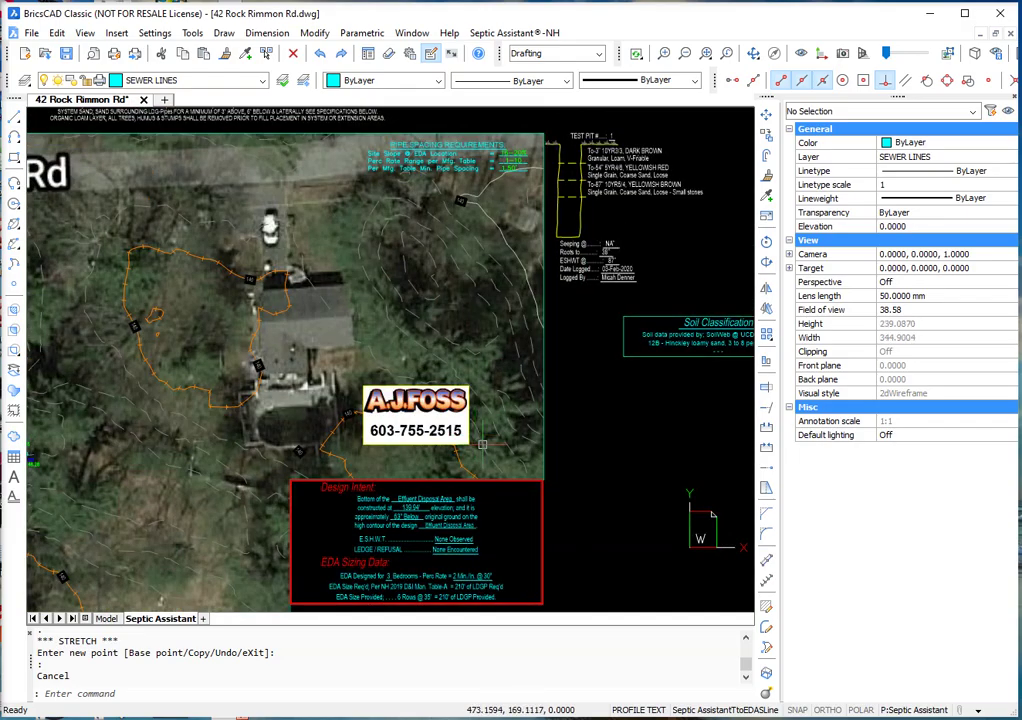
{"action": "scroll", "coordinate": [482, 444], "scroll_direction": "down", "scroll_amount": 3}
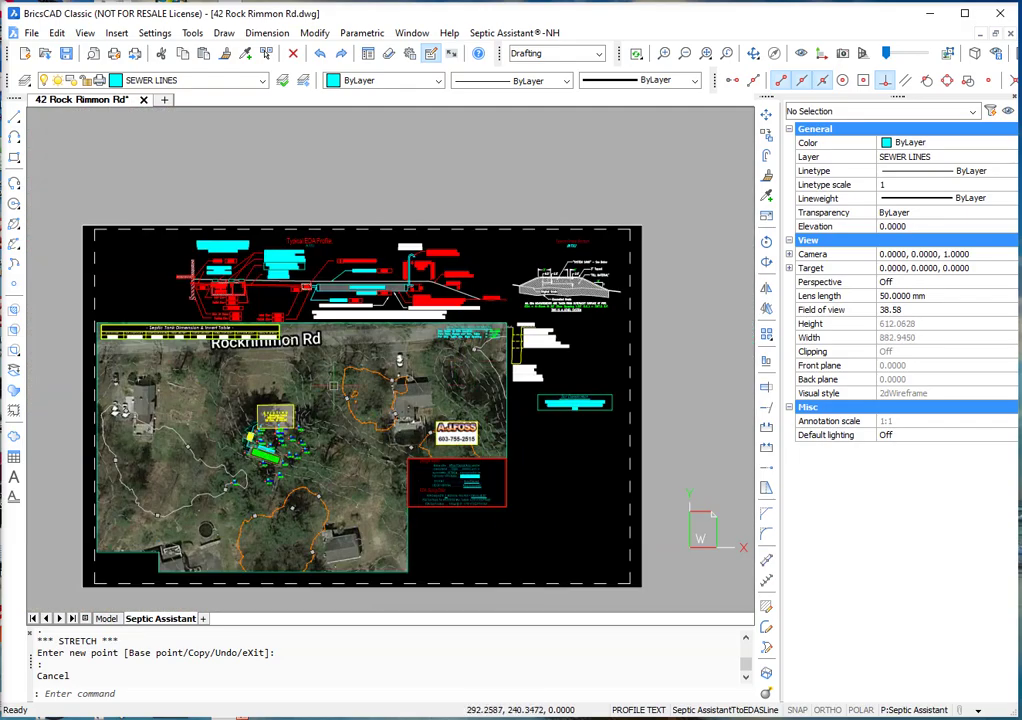
{"action": "scroll", "coordinate": [242, 447], "scroll_direction": "up", "scroll_amount": 2}
- In model space, select the septic tank to review its attributes, then deselect it
{"action": "left_click", "coordinate": [106, 618]}
{"action": "scroll", "coordinate": [268, 270], "scroll_direction": "up", "scroll_amount": 2}
{"action": "left_click", "coordinate": [301, 263]}
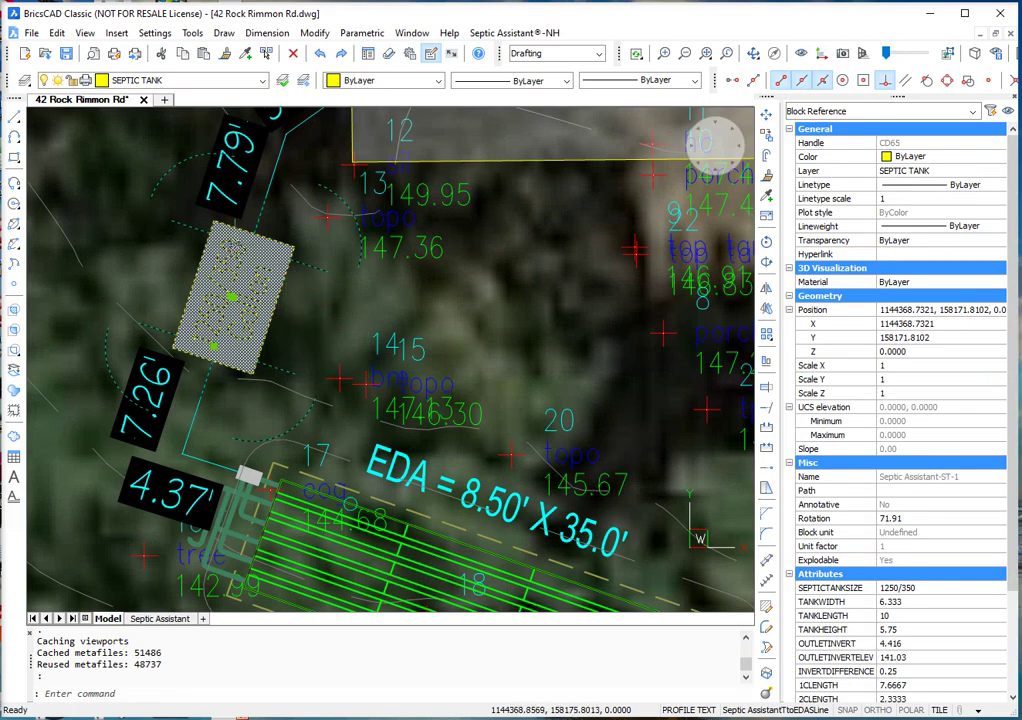
{"action": "scroll", "coordinate": [873, 601], "scroll_direction": "down", "scroll_amount": 3}
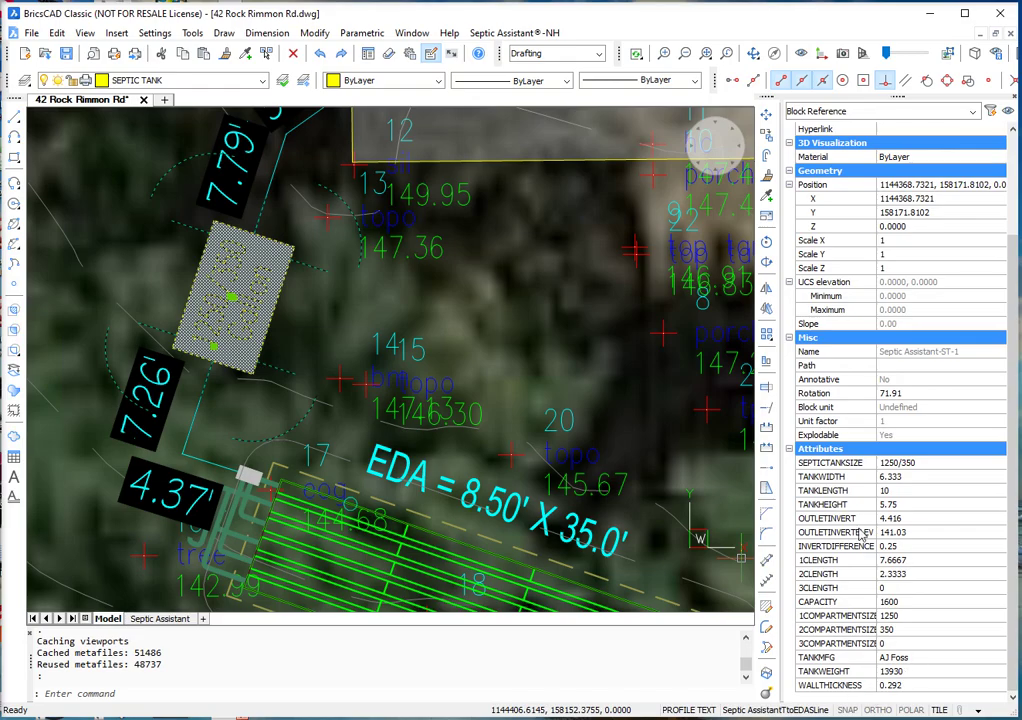
{"action": "scroll", "coordinate": [604, 502], "scroll_direction": "up", "scroll_amount": 5}
{"action": "scroll", "coordinate": [604, 502], "scroll_direction": "down", "scroll_amount": 7}
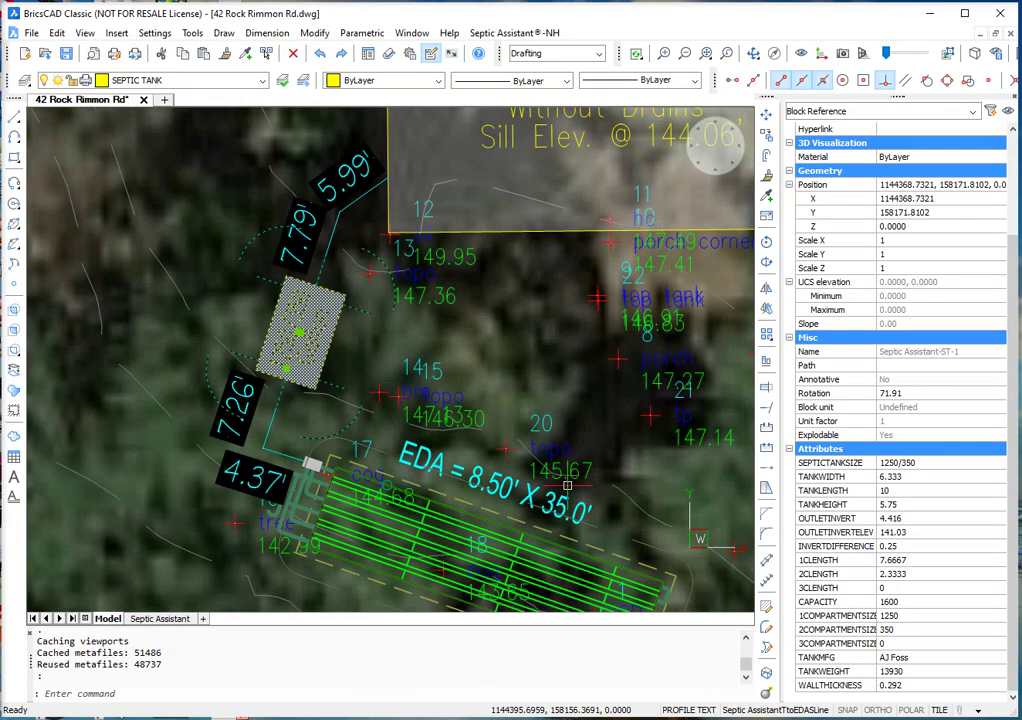
{"action": "key", "text": "Escape"}
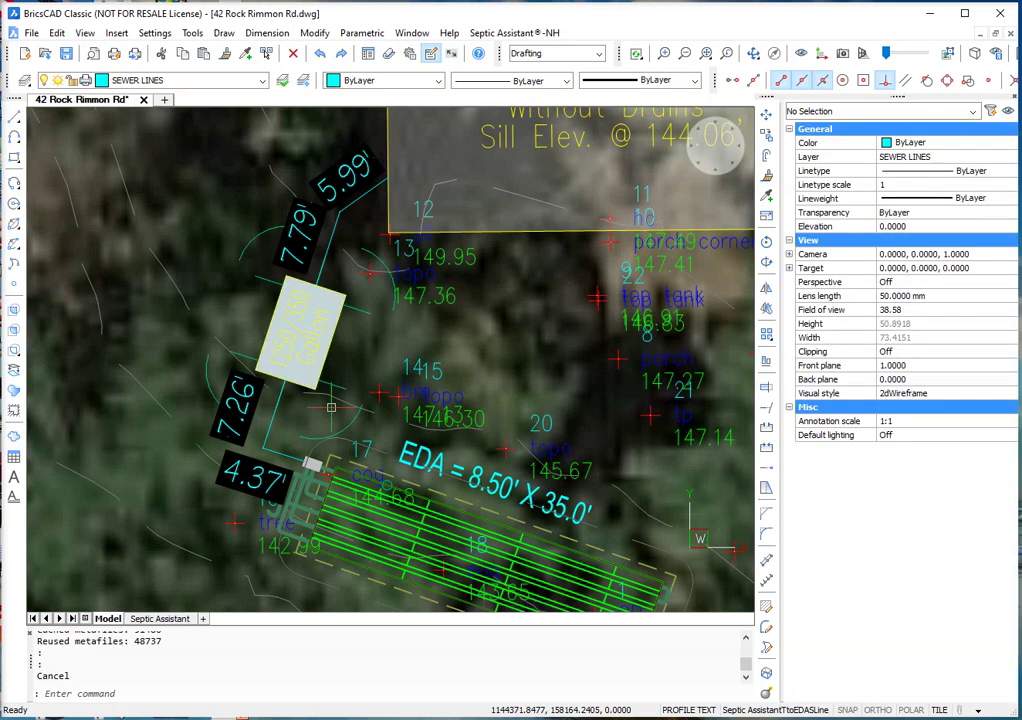
{"action": "left_click", "coordinate": [289, 310]}
{"action": "scroll", "coordinate": [906, 588], "scroll_direction": "down", "scroll_amount": 3}
{"action": "key", "text": "Escape"}
- Zoom out and switch to the Septic Assistant sheet layout
{"action": "scroll", "coordinate": [330, 418], "scroll_direction": "down", "scroll_amount": 2}
{"action": "scroll", "coordinate": [330, 418], "scroll_direction": "down", "scroll_amount": 3}
{"action": "scroll", "coordinate": [340, 406], "scroll_direction": "down", "scroll_amount": 1}
{"action": "scroll", "coordinate": [232, 330], "scroll_direction": "down", "scroll_amount": 2}
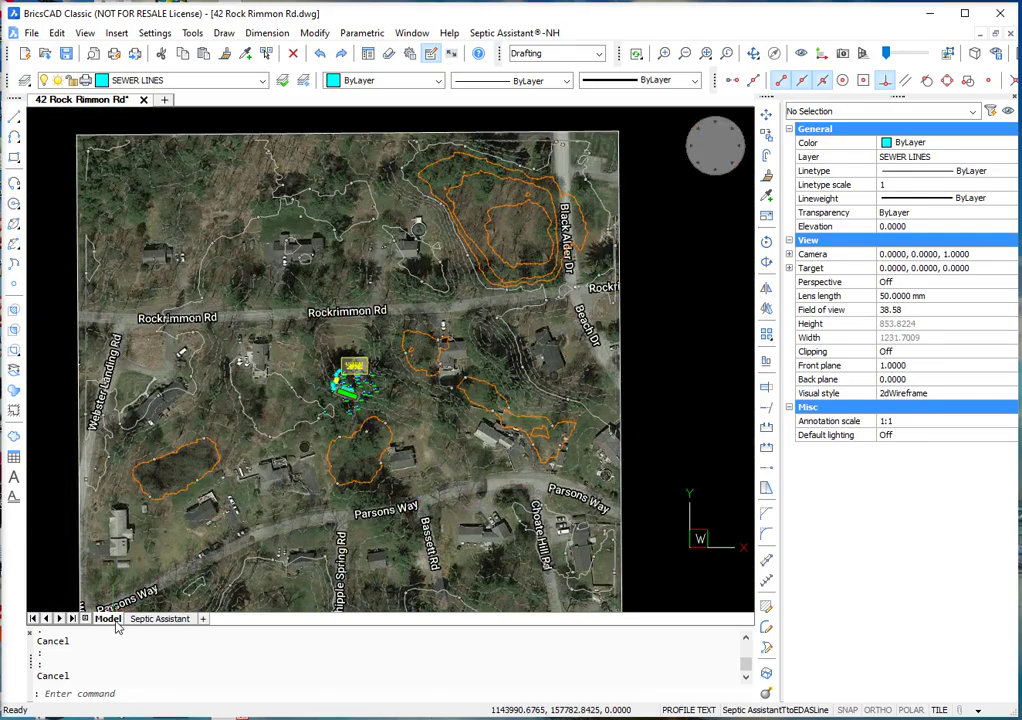
{"action": "left_click", "coordinate": [158, 619]}
- Launch Septic Assistant®-NH's OWTS Profile Elevations calculator and accept the calculation criteria
{"action": "scroll", "coordinate": [712, 515], "scroll_direction": "down", "scroll_amount": 2}
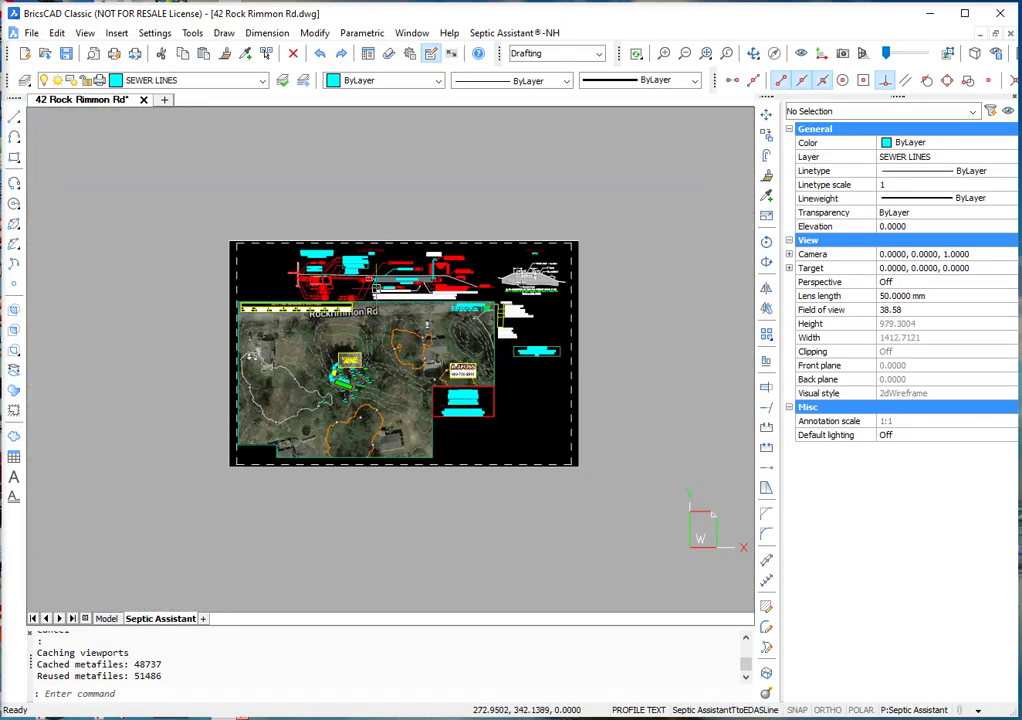
{"action": "scroll", "coordinate": [712, 515], "scroll_direction": "up", "scroll_amount": 3}
{"action": "scroll", "coordinate": [712, 515], "scroll_direction": "down", "scroll_amount": 2}
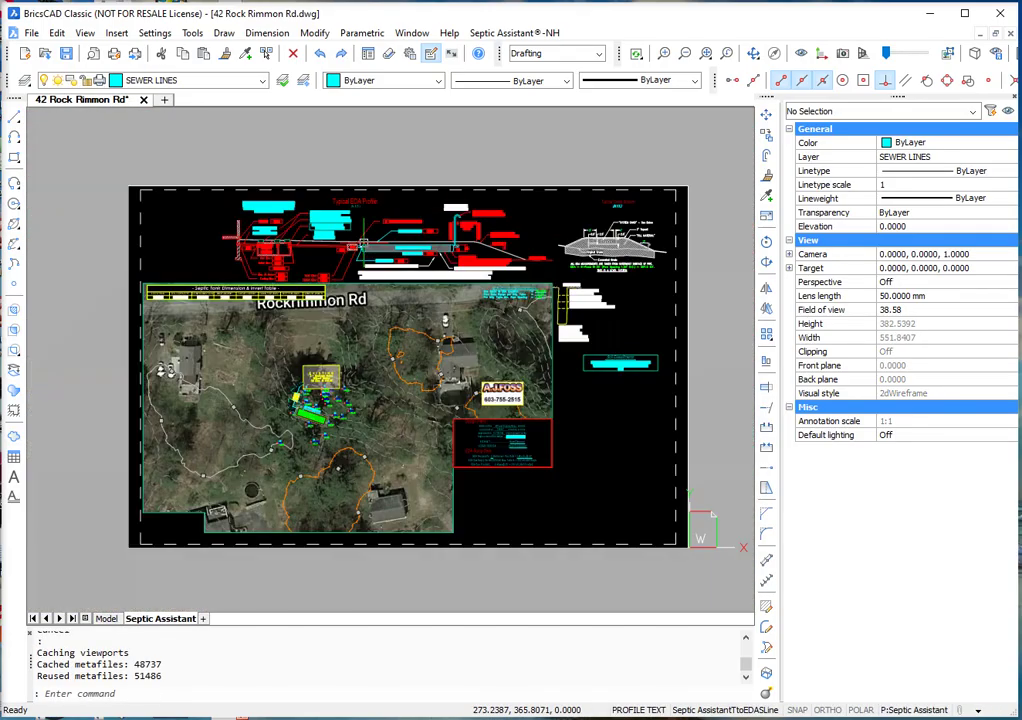
{"action": "left_click", "coordinate": [512, 33]}
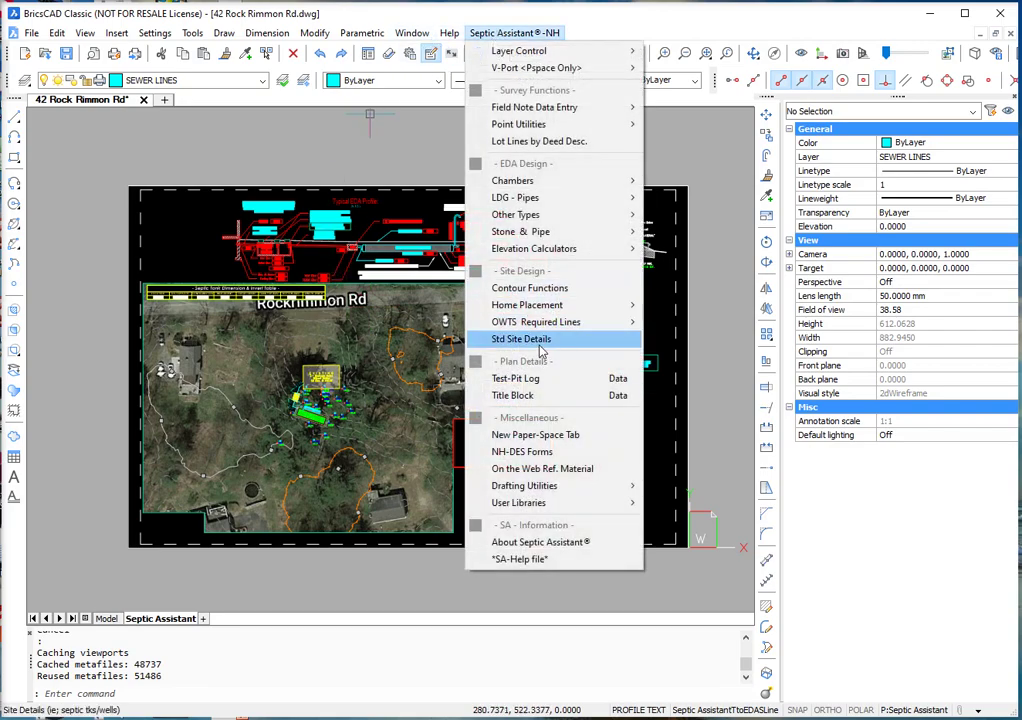
{"action": "mouse_move", "coordinate": [550, 249]}
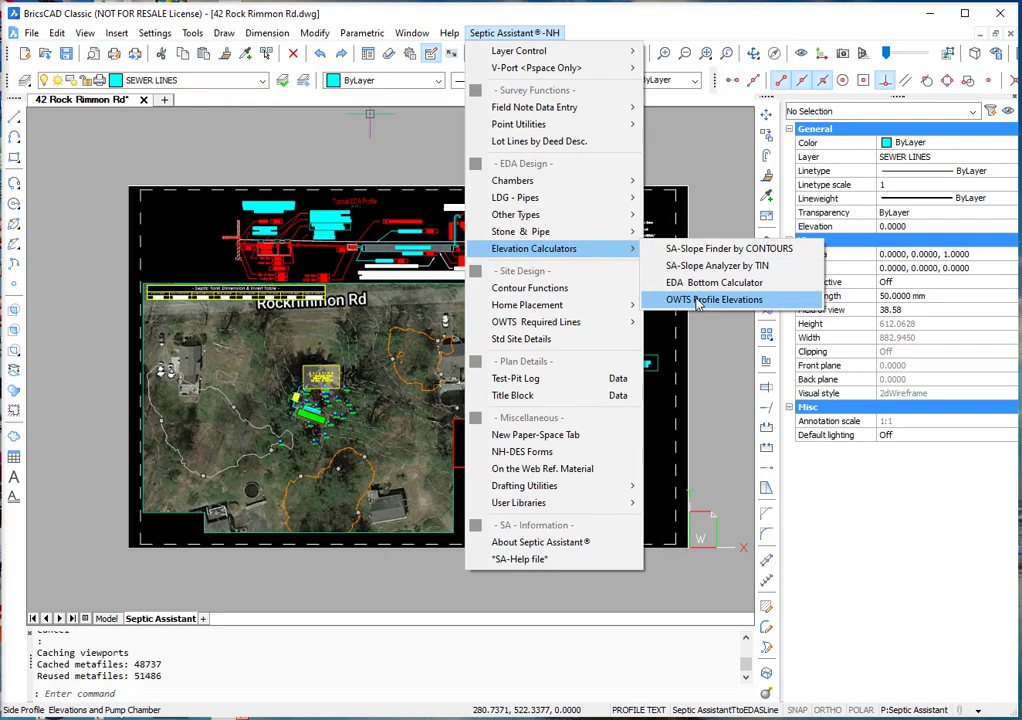
{"action": "left_click", "coordinate": [697, 301]}
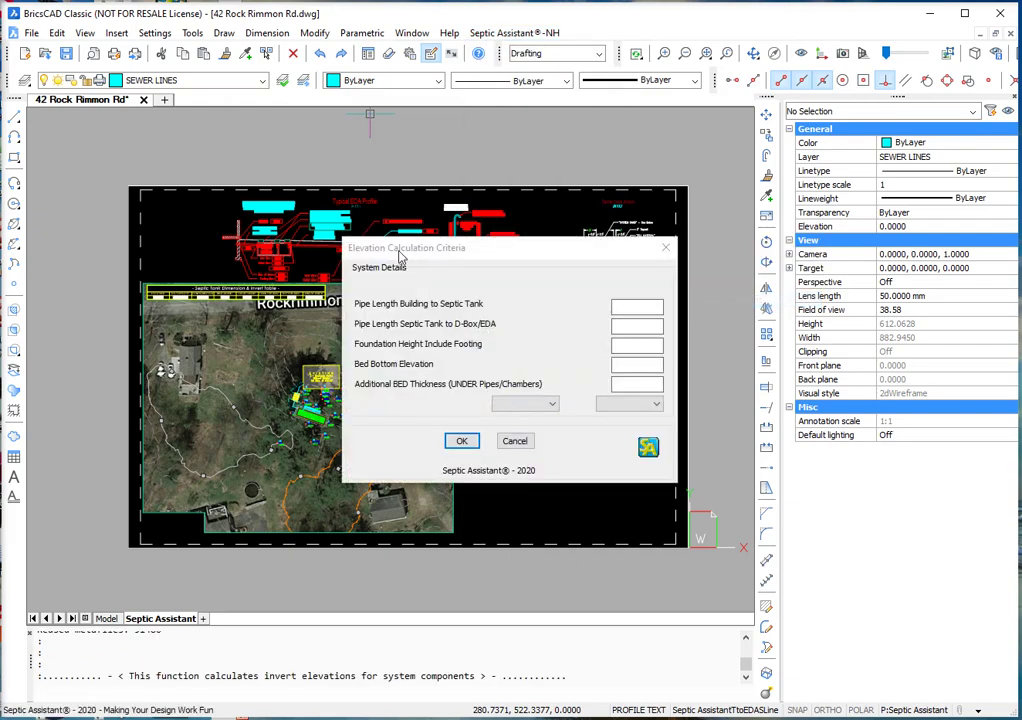
{"action": "left_click", "coordinate": [462, 441]}
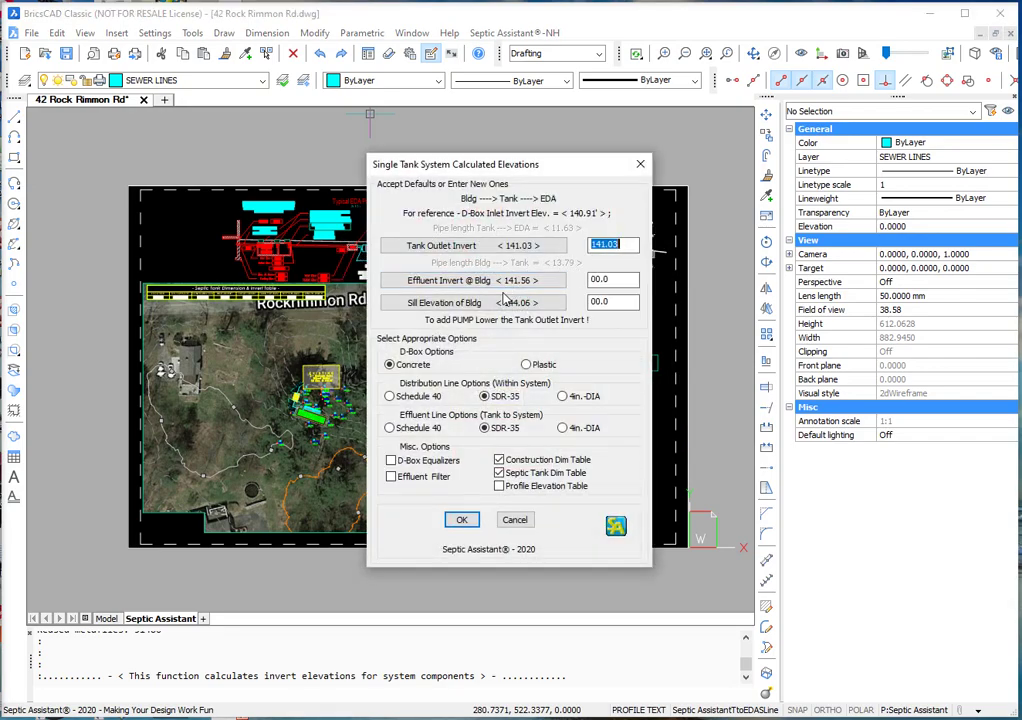
- Keep 141.56 effluent invert and 144.06 sill, add a Profile Elevation Table, use Schedule 40 pipe
{"action": "left_click", "coordinate": [505, 281]}
{"action": "left_click", "coordinate": [505, 302]}
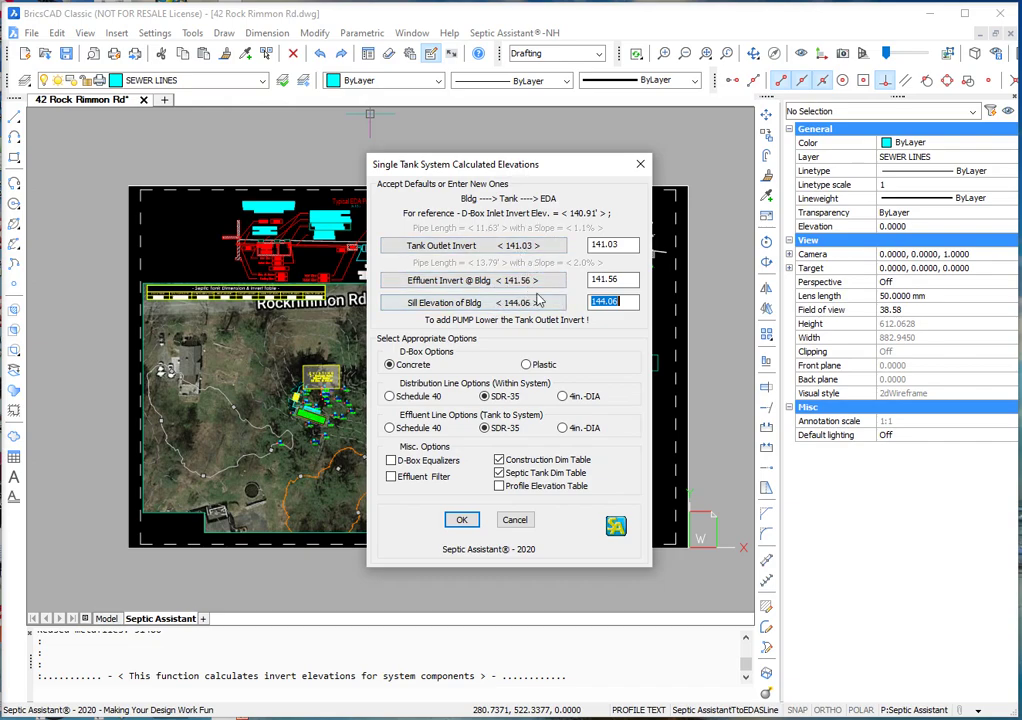
{"action": "left_click", "coordinate": [500, 488]}
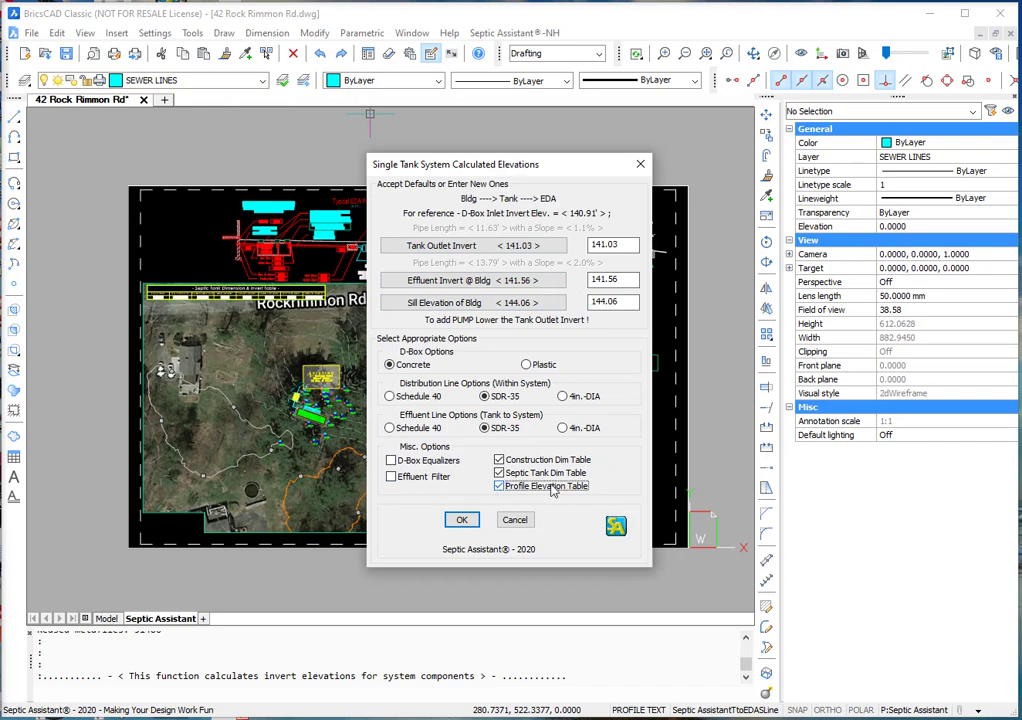
{"action": "left_click", "coordinate": [392, 477]}
{"action": "left_click", "coordinate": [390, 428]}
{"action": "left_click", "coordinate": [461, 520]}
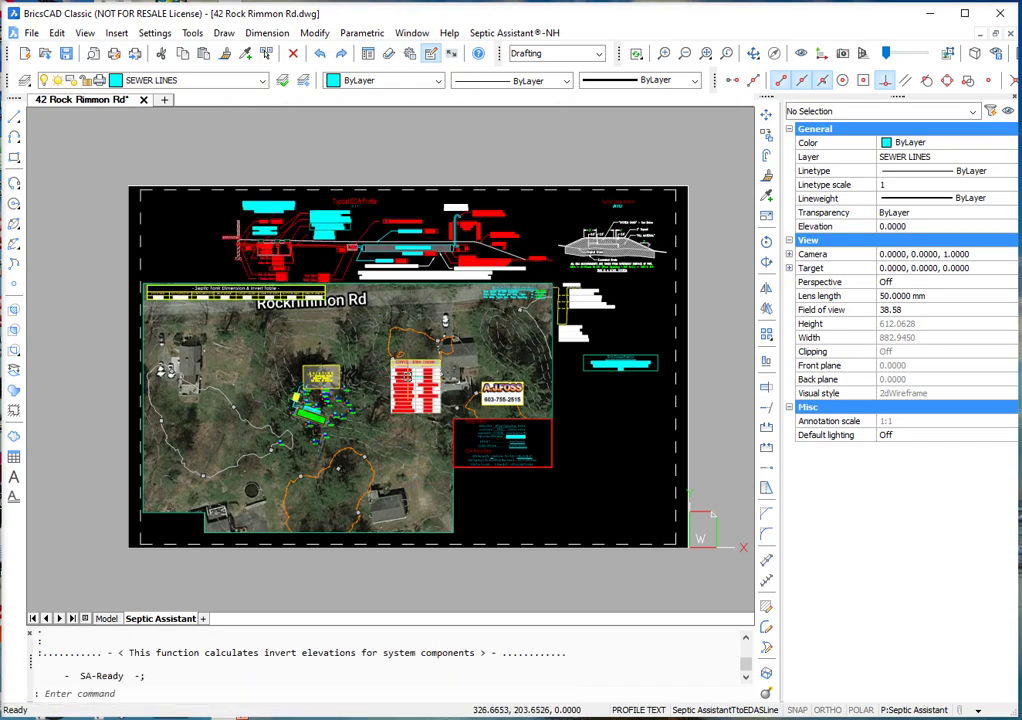
- Select the OWTS Elev Table and one of its cells, then clear both selections
{"action": "scroll", "coordinate": [415, 380], "scroll_direction": "up", "scroll_amount": 6}
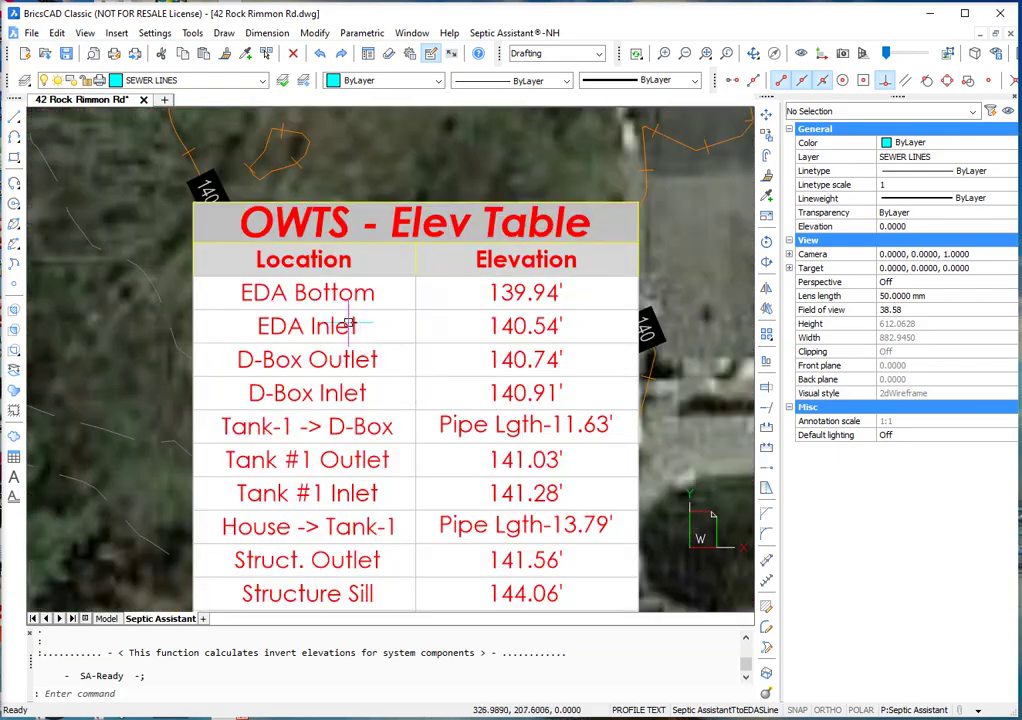
{"action": "scroll", "coordinate": [219, 262], "scroll_direction": "down", "scroll_amount": 2}
{"action": "scroll", "coordinate": [128, 504], "scroll_direction": "up", "scroll_amount": 2}
{"action": "scroll", "coordinate": [432, 500], "scroll_direction": "down", "scroll_amount": 1}
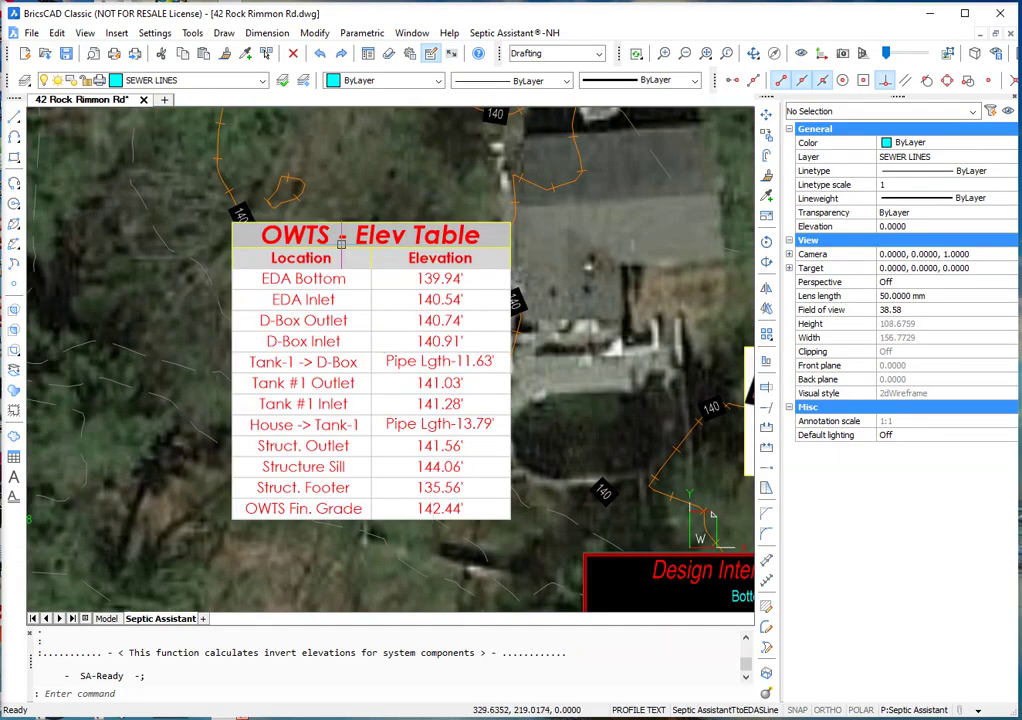
{"action": "left_click", "coordinate": [356, 230]}
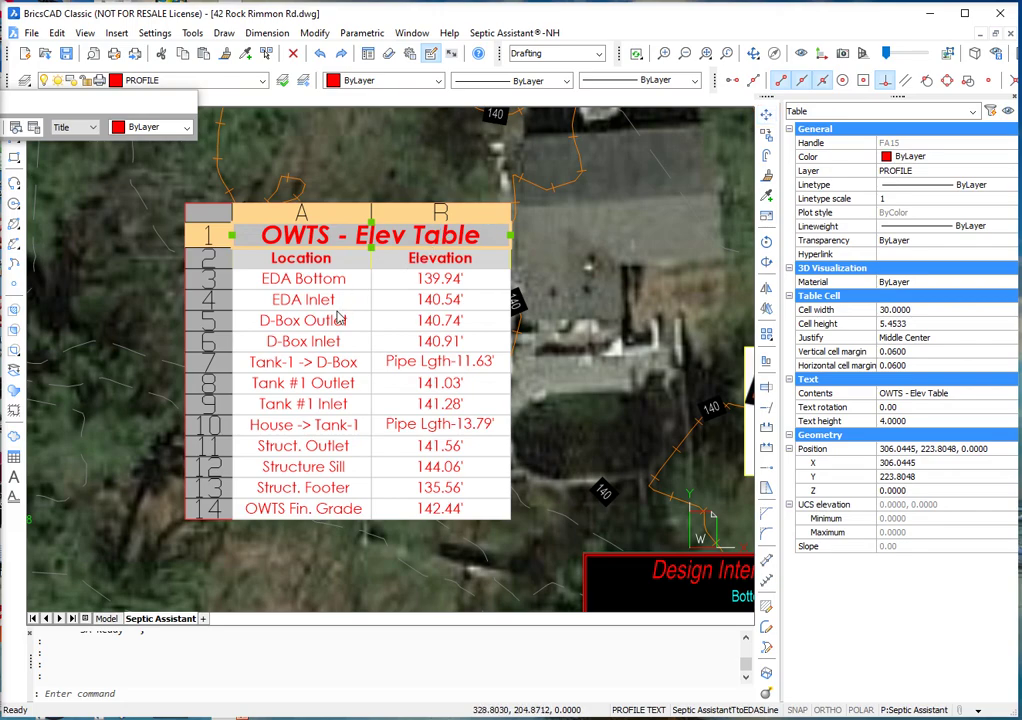
{"action": "key", "text": "Escape"}
{"action": "left_click", "coordinate": [434, 318]}
{"action": "key", "text": "Escape"}
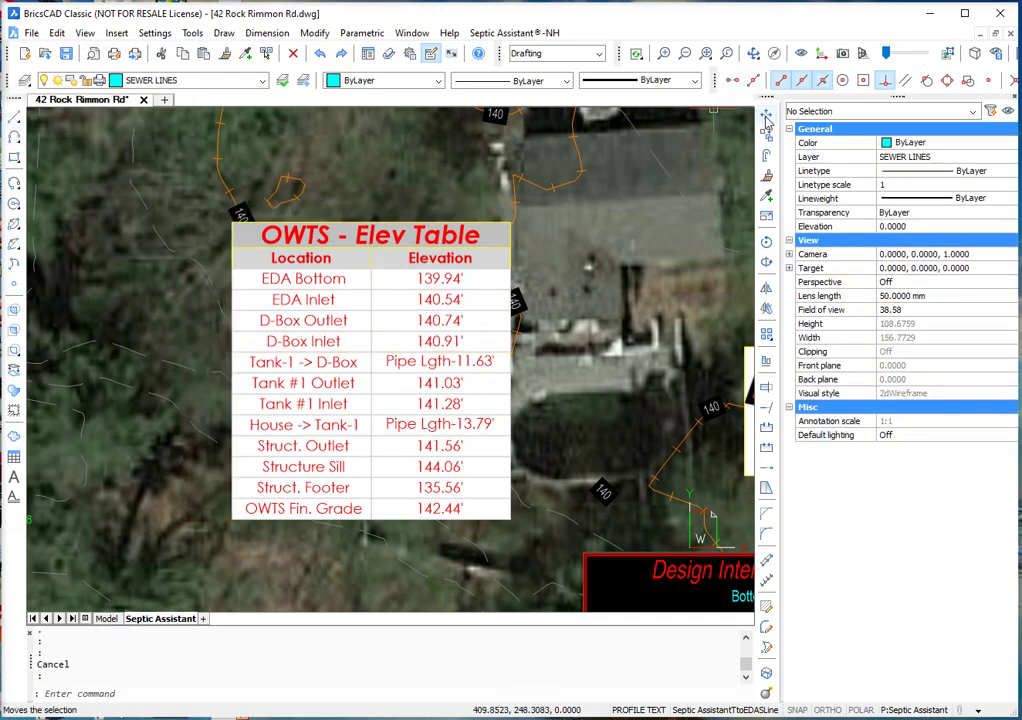
- Move the OWTS Elev Table off the houses to below the Pipe Spacing Requirements note
{"action": "left_click", "coordinate": [766, 113]}
{"action": "left_click", "coordinate": [363, 222]}
{"action": "key", "text": "Return"}
{"action": "left_click", "coordinate": [313, 333]}
{"action": "scroll", "coordinate": [370, 290], "scroll_direction": "down", "scroll_amount": 4}
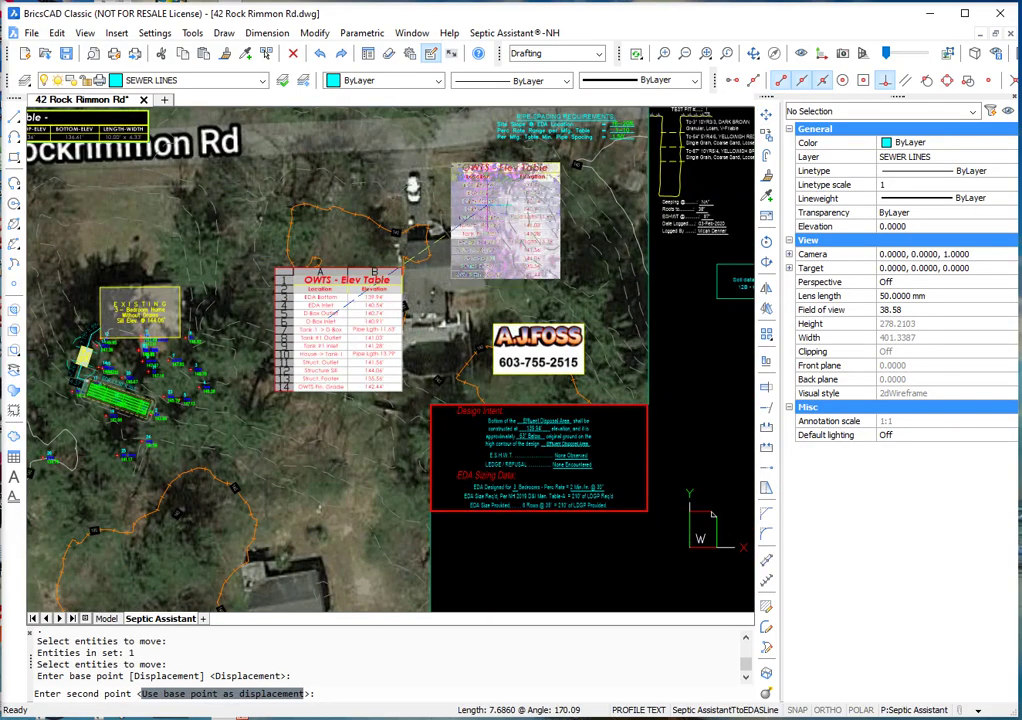
{"action": "key", "text": "Escape"}
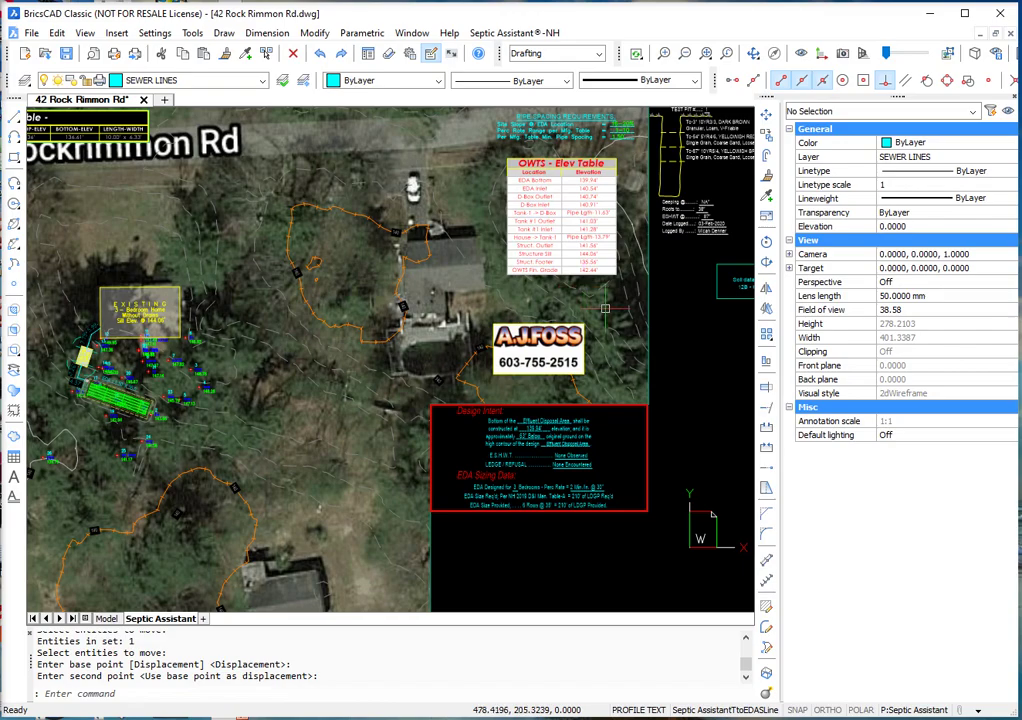
{"action": "scroll", "coordinate": [601, 130], "scroll_direction": "up", "scroll_amount": 4}
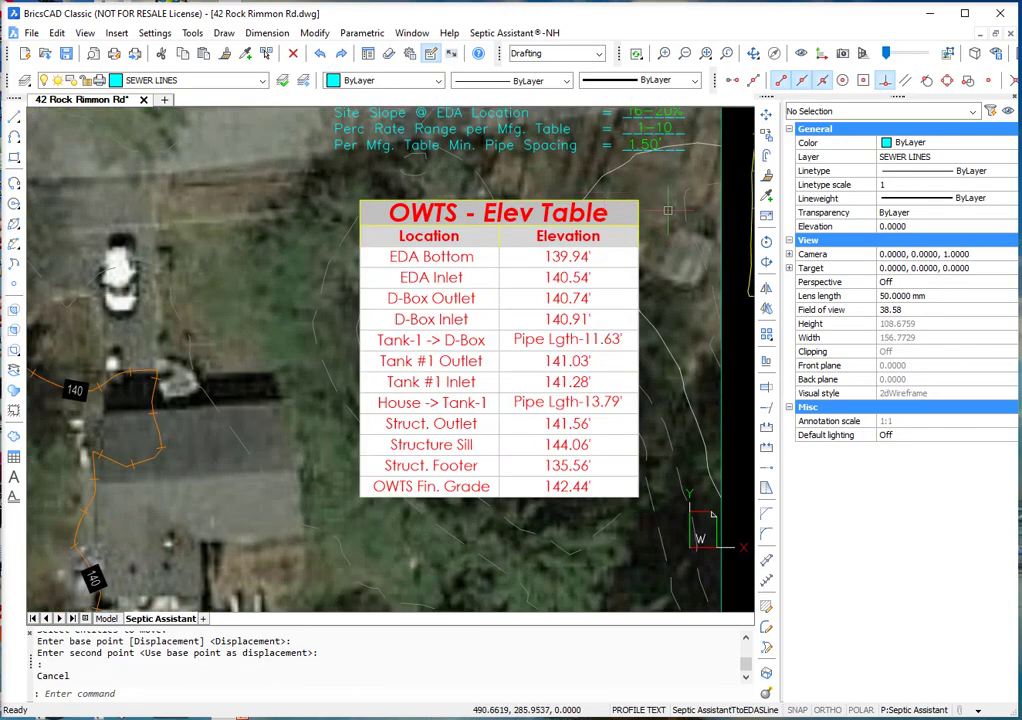
{"action": "scroll", "coordinate": [610, 370], "scroll_direction": "down", "scroll_amount": 4}
{"action": "scroll", "coordinate": [450, 315], "scroll_direction": "up", "scroll_amount": 4}
{"action": "scroll", "coordinate": [300, 200], "scroll_direction": "down", "scroll_amount": 4}
{"action": "scroll", "coordinate": [470, 372], "scroll_direction": "up", "scroll_amount": 6}
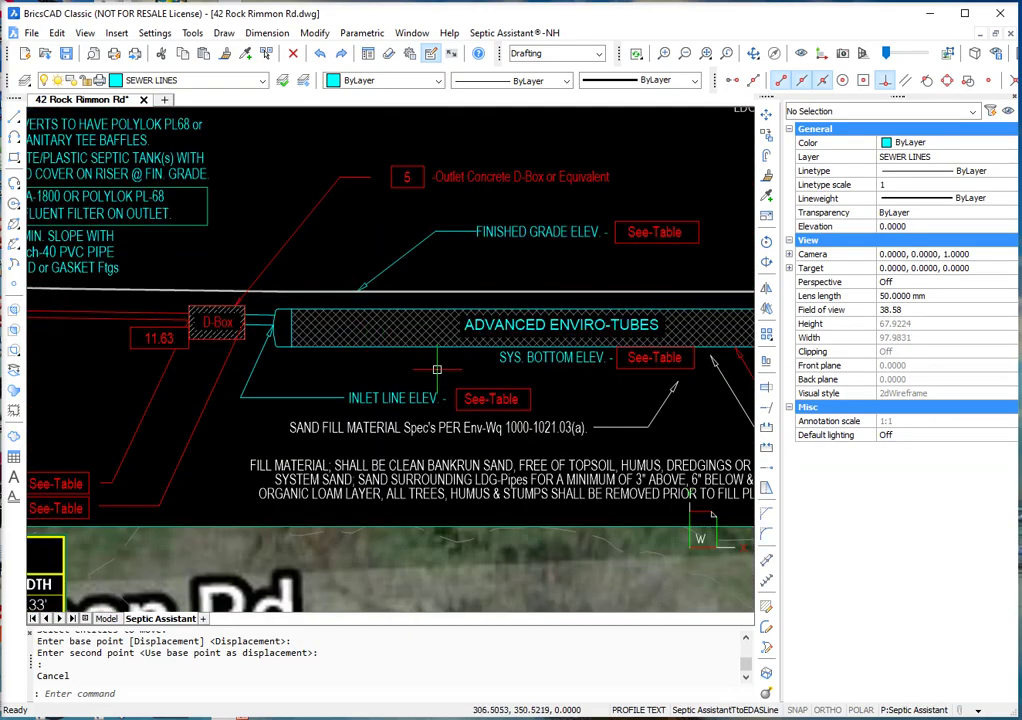
{"action": "scroll", "coordinate": [478, 303], "scroll_direction": "down", "scroll_amount": 2}
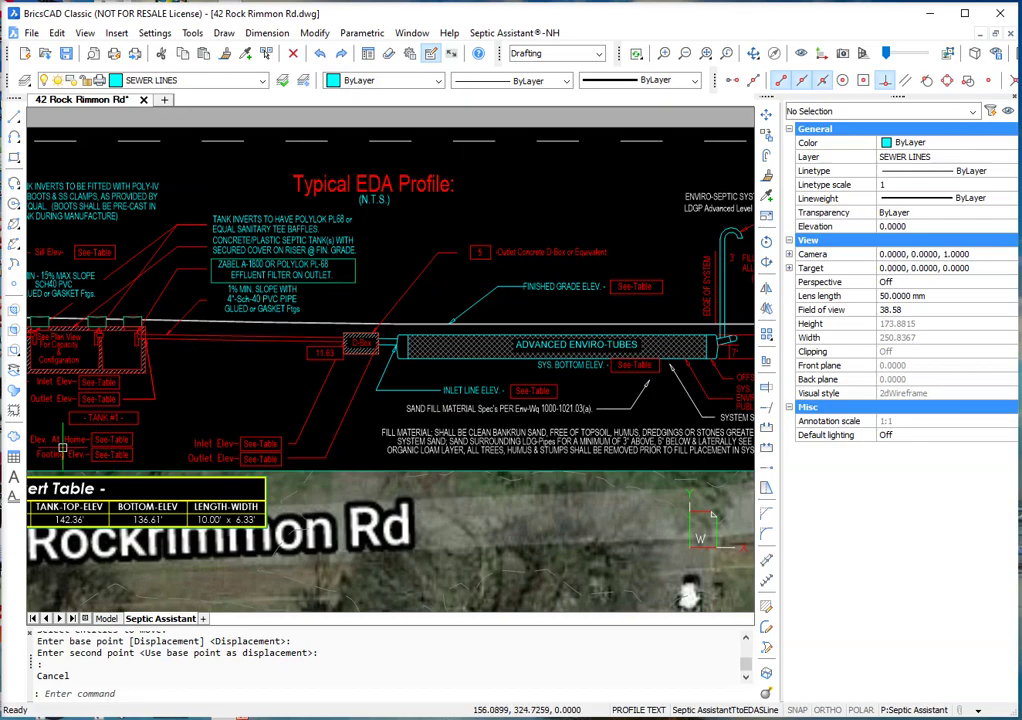
{"action": "scroll", "coordinate": [62, 447], "scroll_direction": "up", "scroll_amount": 4}
{"action": "scroll", "coordinate": [347, 427], "scroll_direction": "down", "scroll_amount": 4}
{"action": "scroll", "coordinate": [208, 356], "scroll_direction": "up", "scroll_amount": 4}
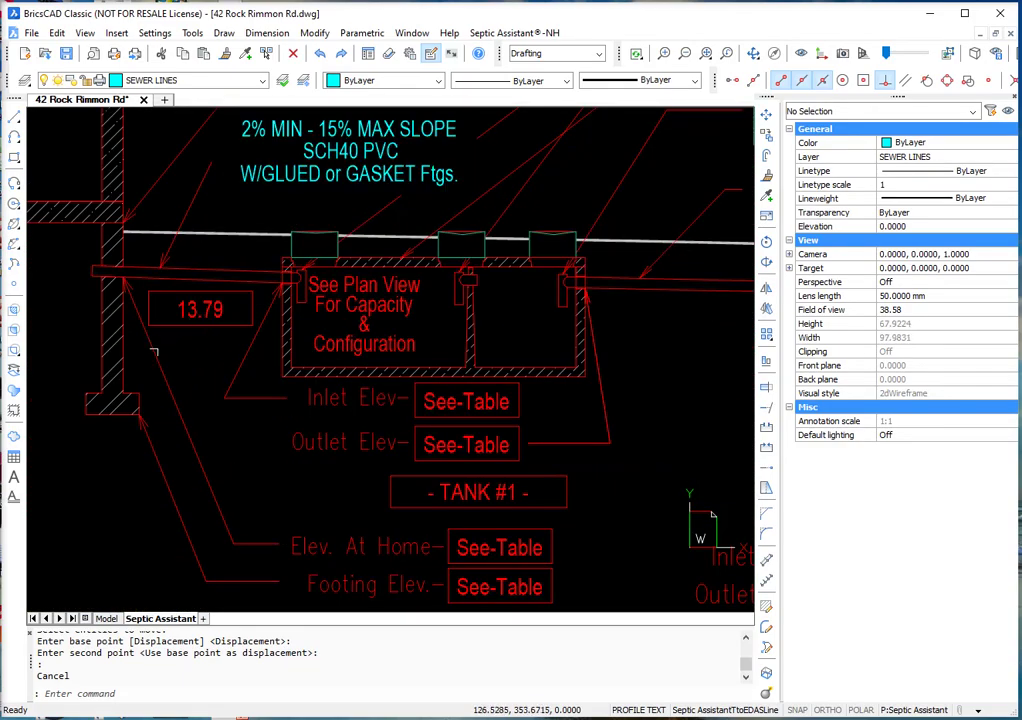
{"action": "scroll", "coordinate": [157, 352], "scroll_direction": "down", "scroll_amount": 4}
{"action": "scroll", "coordinate": [260, 248], "scroll_direction": "up", "scroll_amount": 5}
{"action": "scroll", "coordinate": [155, 360], "scroll_direction": "down", "scroll_amount": 2}
{"action": "scroll", "coordinate": [375, 212], "scroll_direction": "down", "scroll_amount": 5}
{"action": "scroll", "coordinate": [717, 380], "scroll_direction": "up", "scroll_amount": 5}
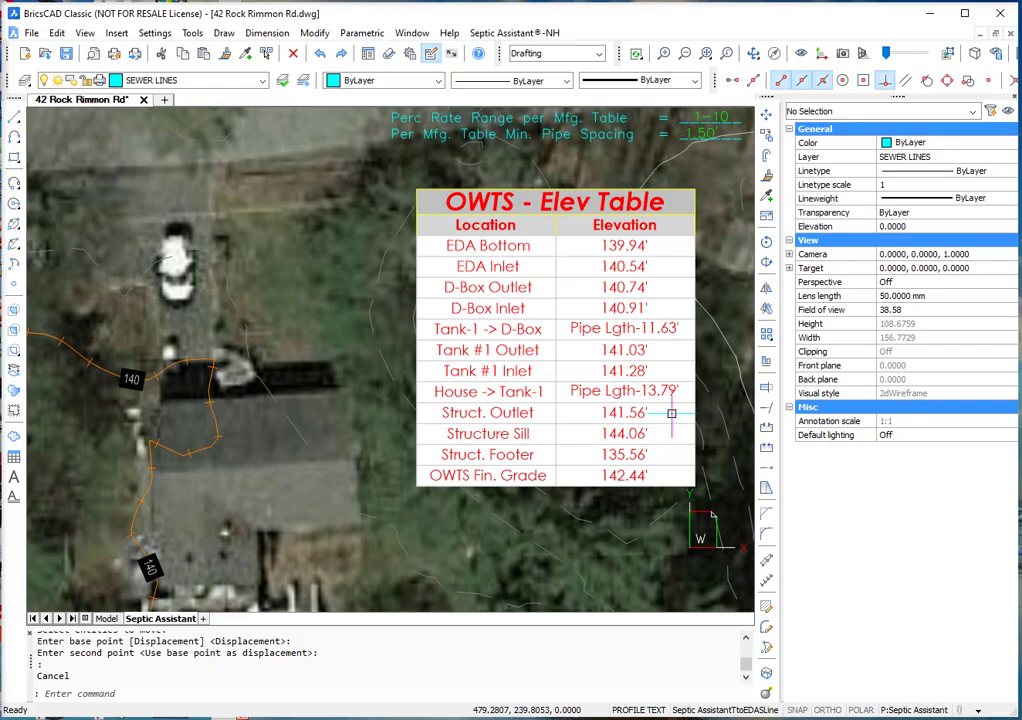
{"action": "scroll", "coordinate": [671, 413], "scroll_direction": "down", "scroll_amount": 3}
{"action": "scroll", "coordinate": [180, 356], "scroll_direction": "up", "scroll_amount": 2}
{"action": "scroll", "coordinate": [180, 356], "scroll_direction": "up", "scroll_amount": 2}
{"action": "scroll", "coordinate": [180, 356], "scroll_direction": "down", "scroll_amount": 2}
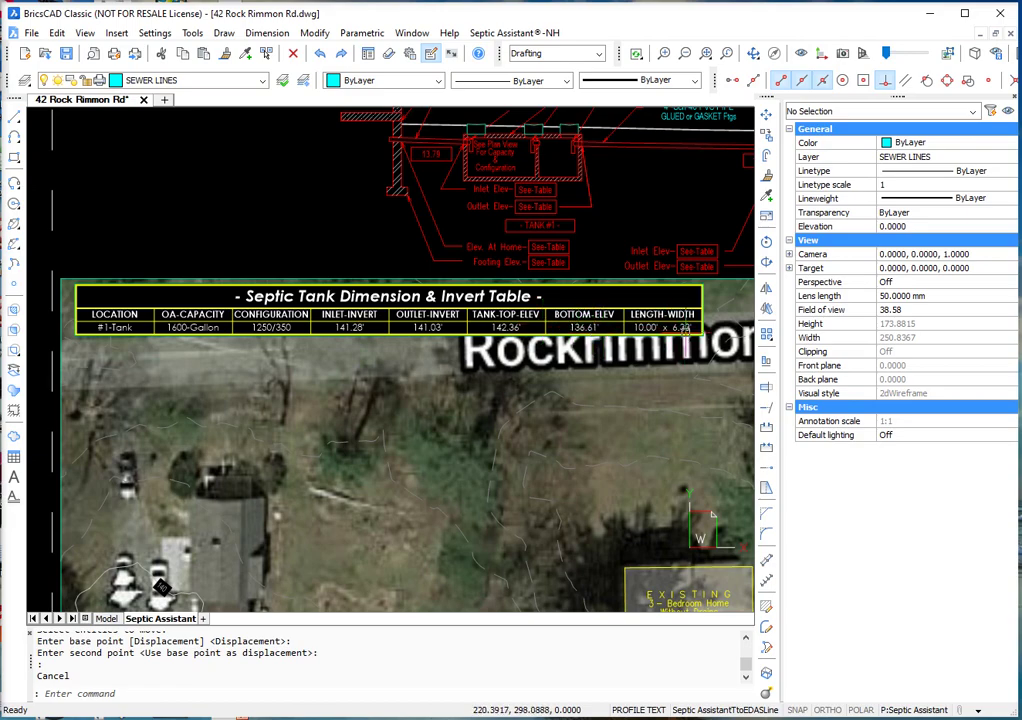
{"action": "scroll", "coordinate": [400, 400], "scroll_direction": "down", "scroll_amount": 4}
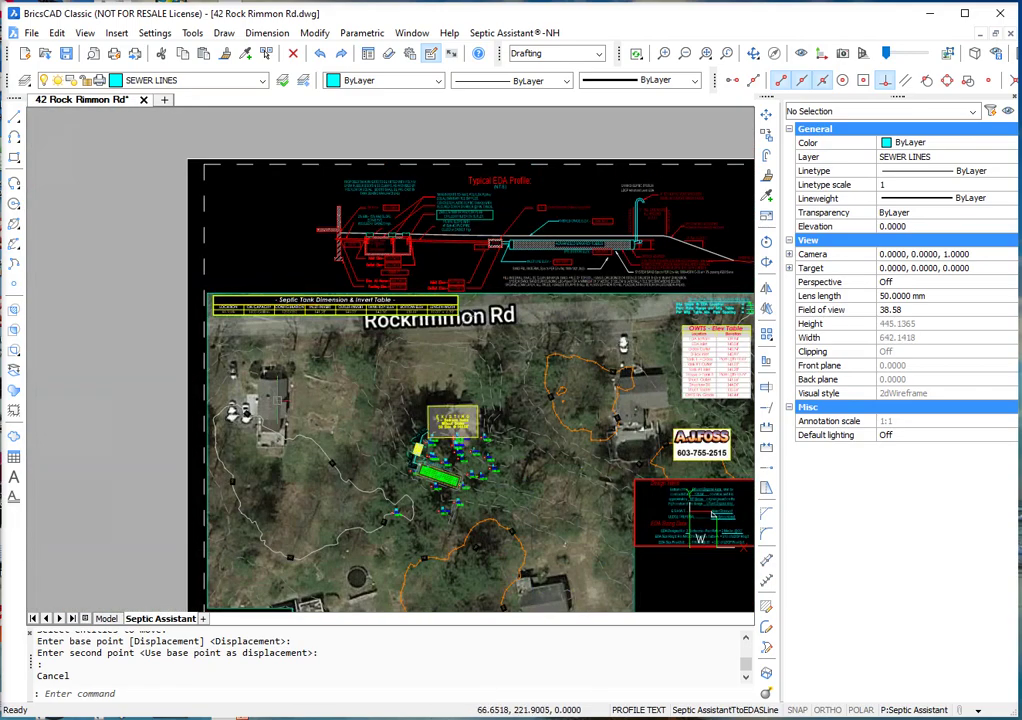
{"action": "scroll", "coordinate": [522, 498], "scroll_direction": "up", "scroll_amount": 5}
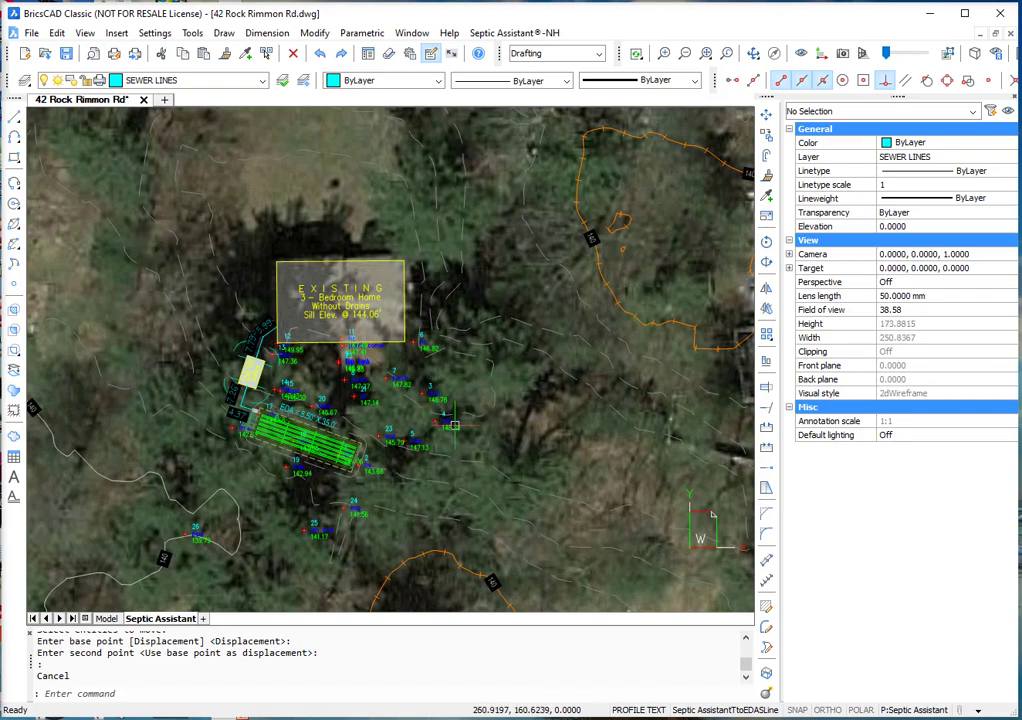
{"action": "scroll", "coordinate": [438, 430], "scroll_direction": "down", "scroll_amount": 2}
{"action": "scroll", "coordinate": [230, 450], "scroll_direction": "down", "scroll_amount": 3}
{"action": "scroll", "coordinate": [230, 450], "scroll_direction": "down", "scroll_amount": 2}
{"action": "scroll", "coordinate": [413, 509], "scroll_direction": "up", "scroll_amount": 2}
{"action": "scroll", "coordinate": [413, 509], "scroll_direction": "down", "scroll_amount": 2}
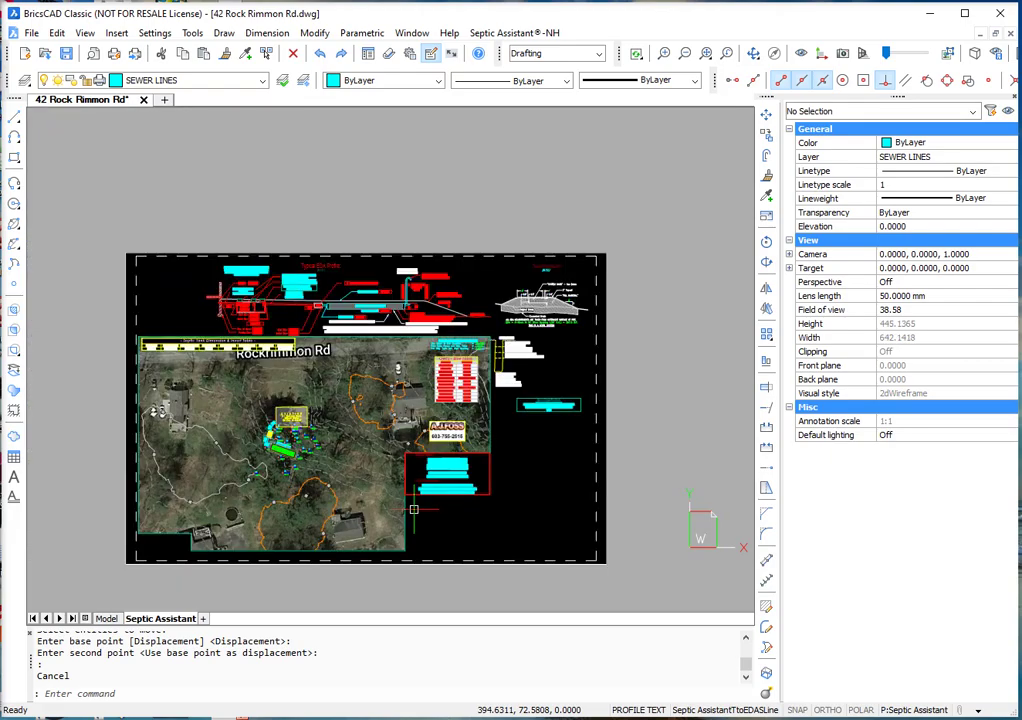
{"action": "left_click", "coordinate": [32, 33]}
{"action": "left_click", "coordinate": [56, 197]}
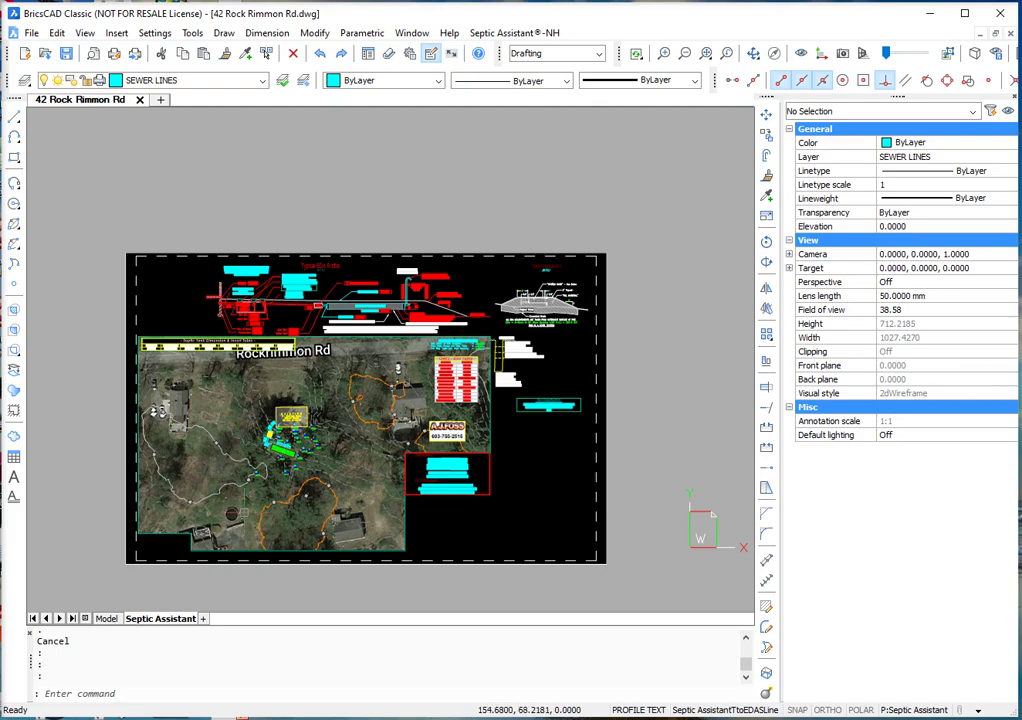